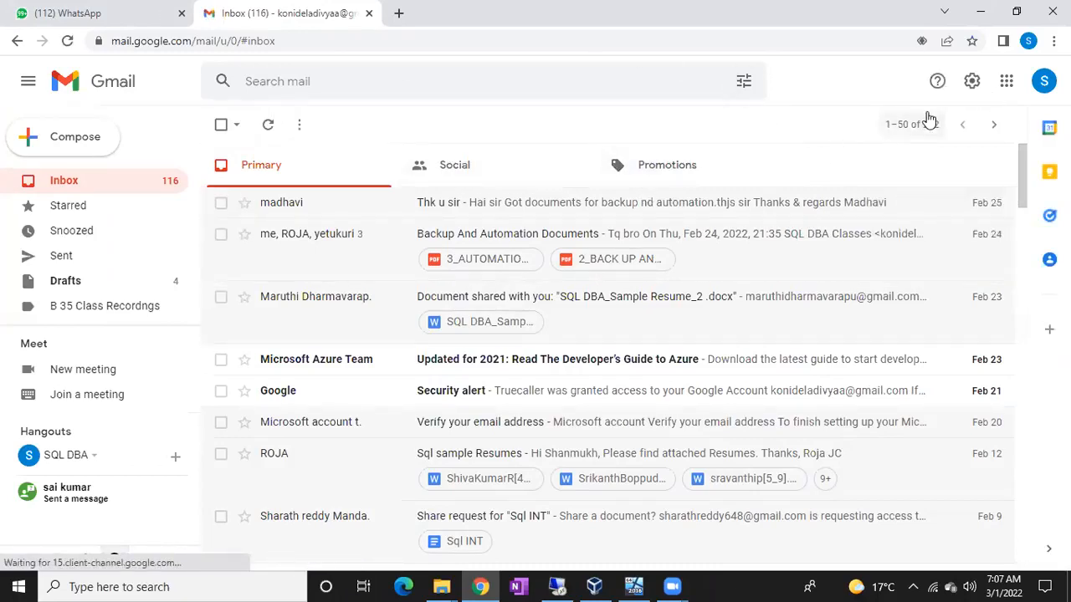
Step: Open Google Drive from the Gmail inbox and display the files shared with this account
{"action": "left_click", "coordinate": [1008, 84]}
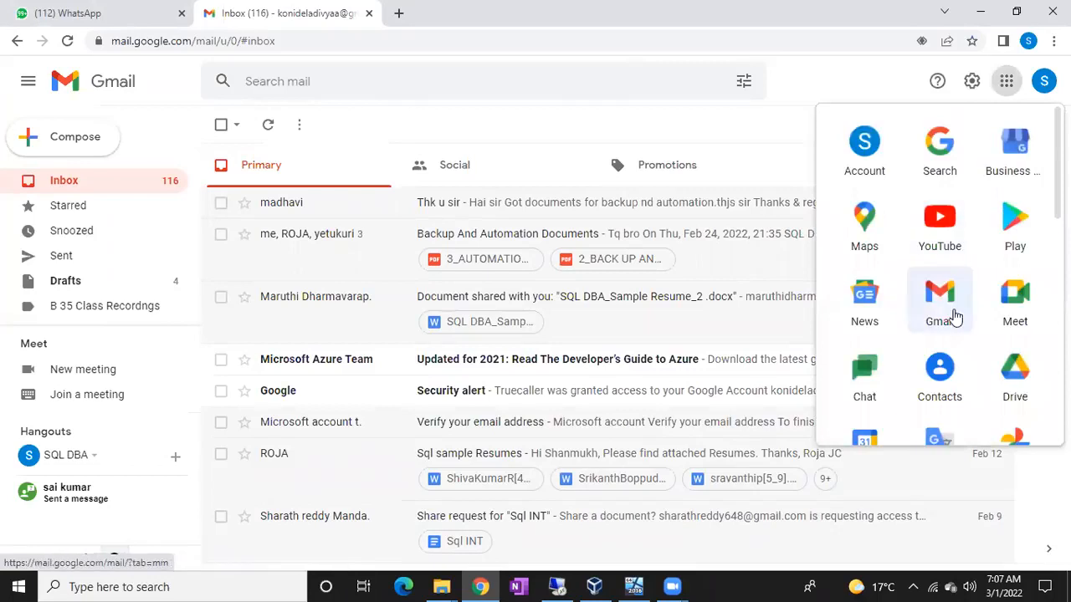
{"action": "left_click", "coordinate": [1015, 376]}
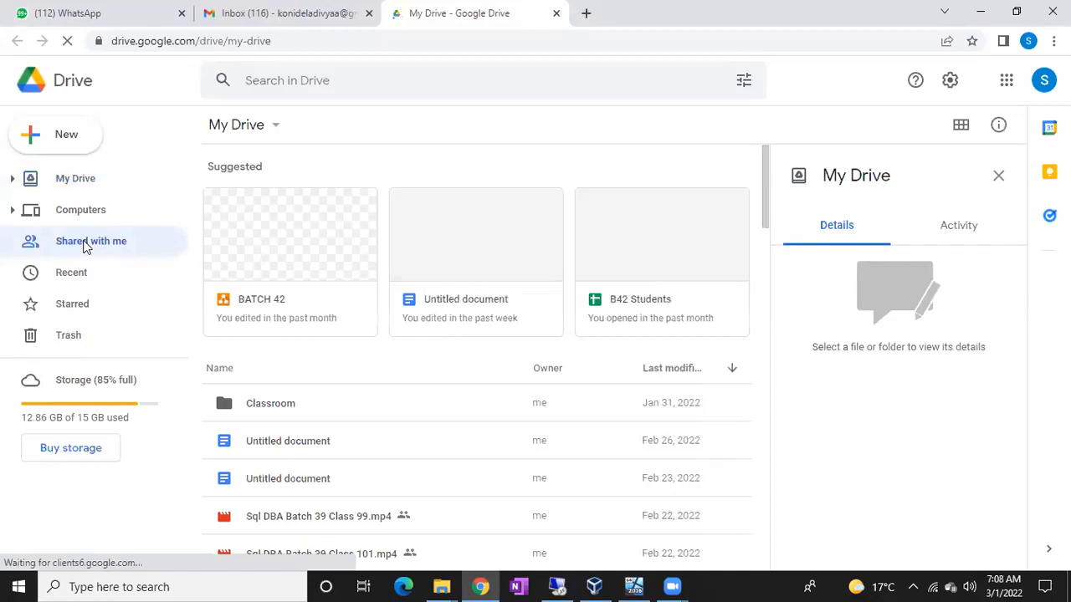
{"action": "left_click", "coordinate": [84, 244]}
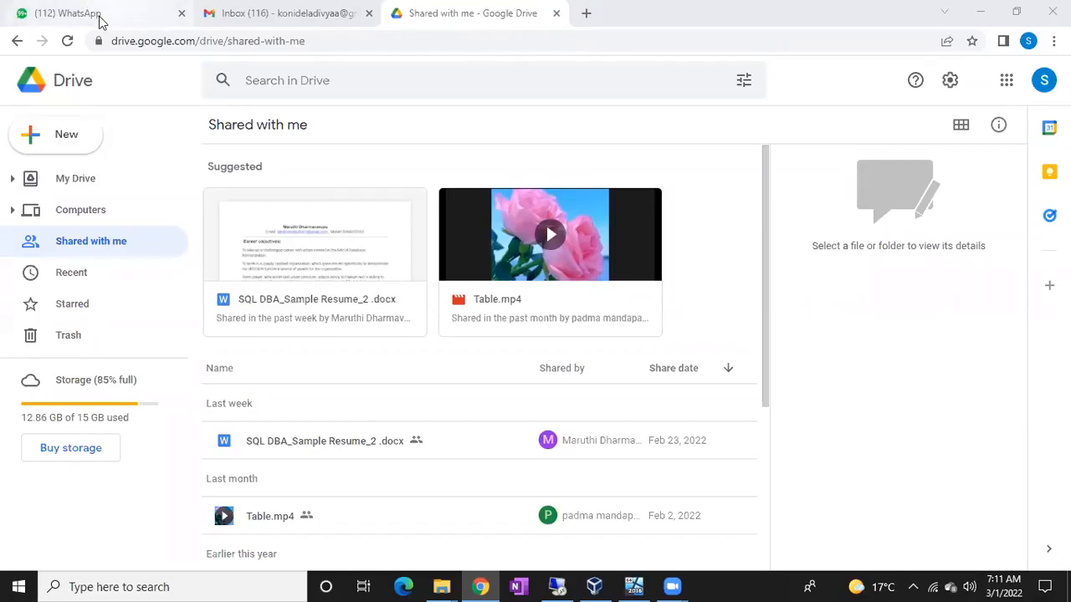
Step: Return to the Gmail mailbox, expand the folder list and display All Mail
{"action": "left_click", "coordinate": [237, 14]}
{"action": "scroll", "coordinate": [91, 249], "scroll_direction": "down", "scroll_amount": 1}
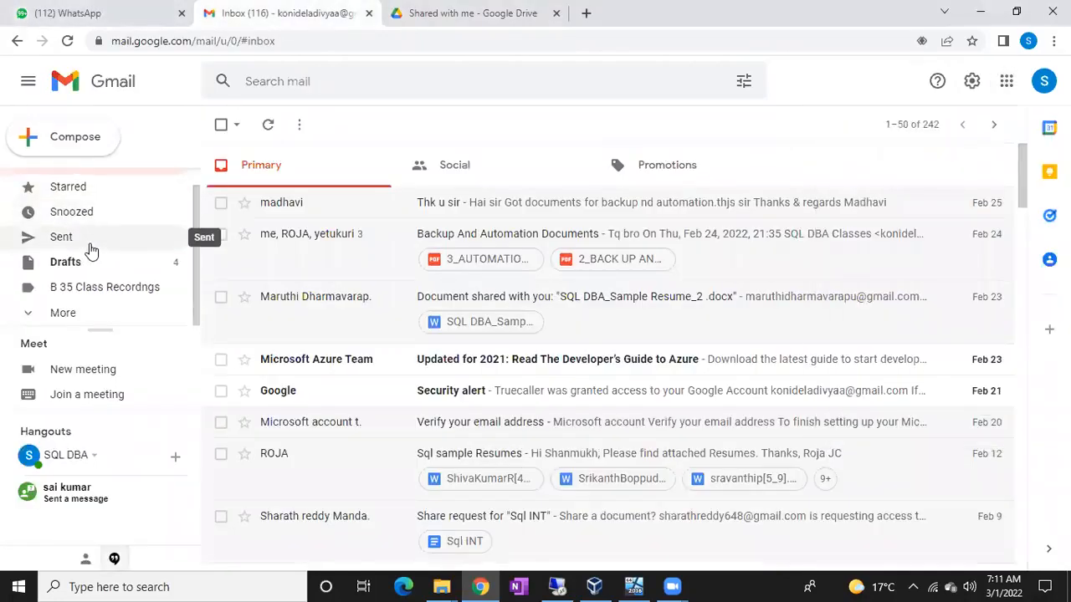
{"action": "left_click", "coordinate": [62, 322]}
{"action": "scroll", "coordinate": [89, 310], "scroll_direction": "down", "scroll_amount": 2}
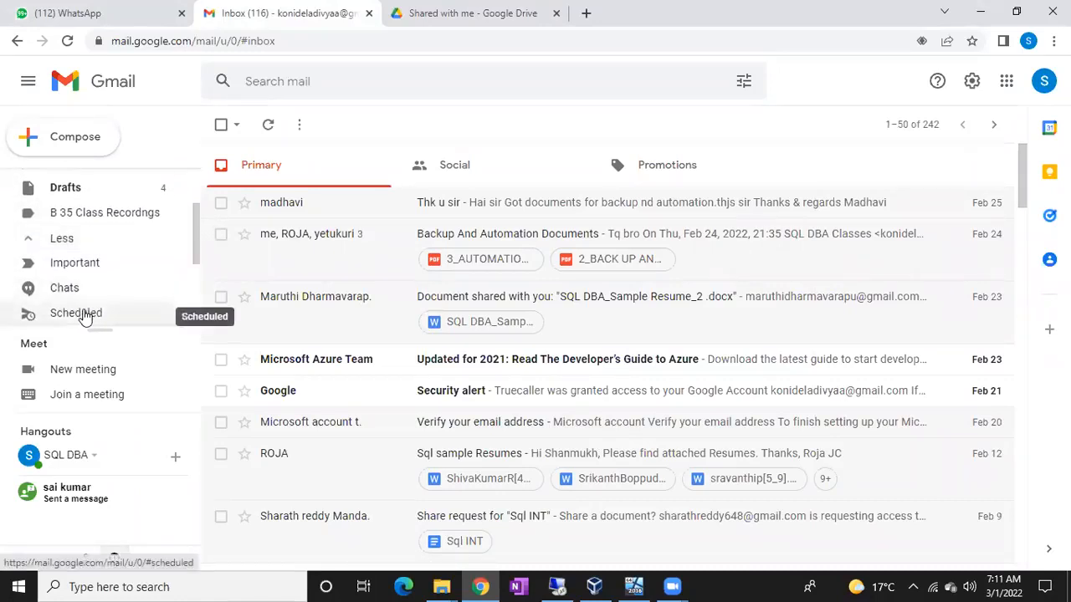
{"action": "scroll", "coordinate": [86, 316], "scroll_direction": "down", "scroll_amount": 1}
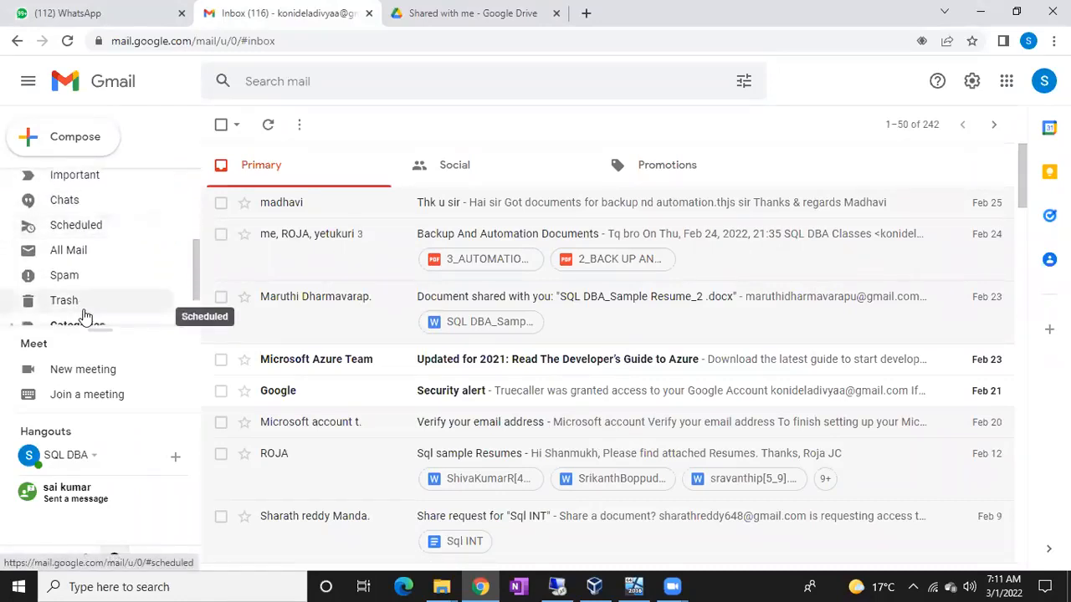
{"action": "left_click", "coordinate": [70, 251]}
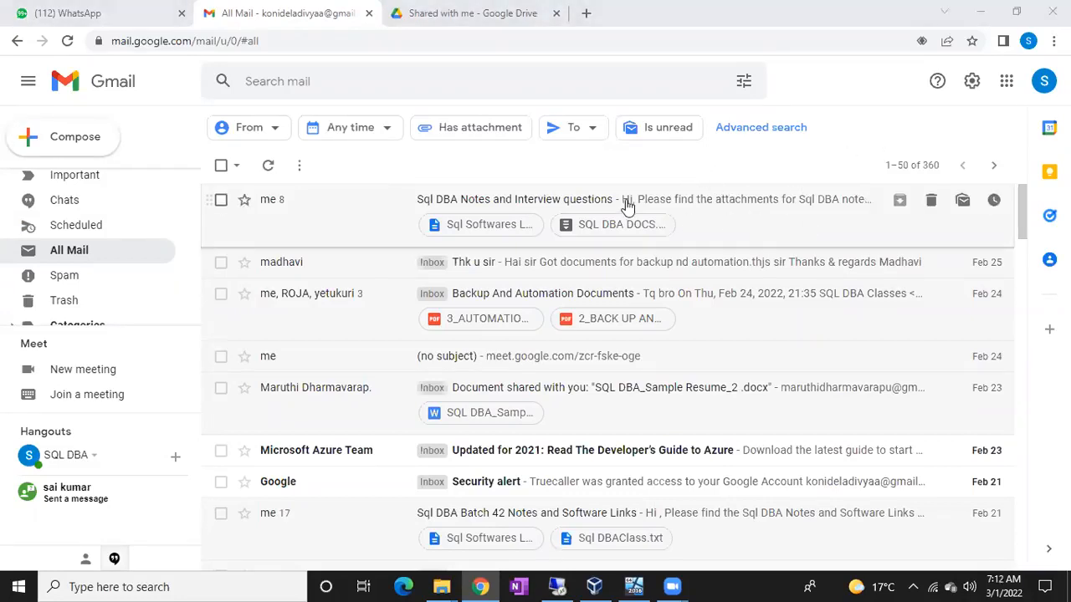
Step: Return to the inbox and view its Promotions category, then its Primary category
{"action": "scroll", "coordinate": [109, 196], "scroll_direction": "up", "scroll_amount": 3}
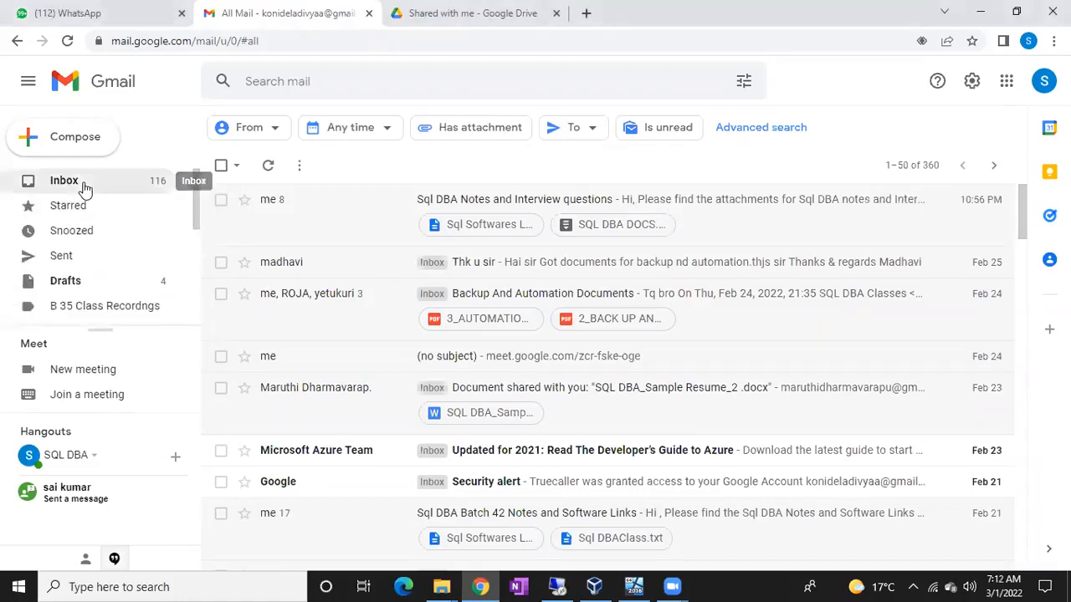
{"action": "left_click", "coordinate": [84, 189]}
{"action": "left_click", "coordinate": [681, 172]}
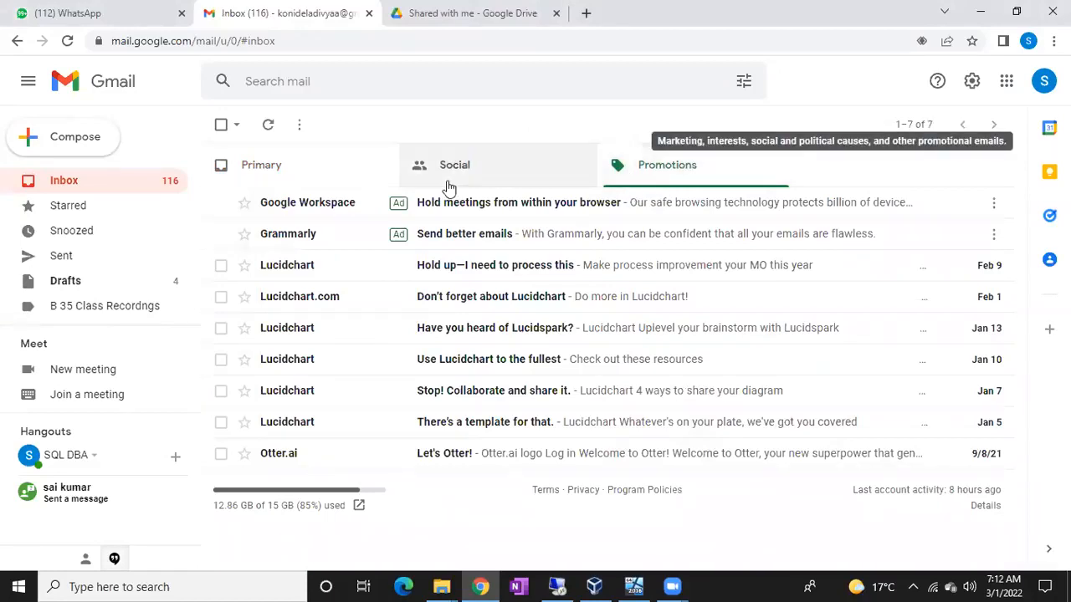
{"action": "left_click", "coordinate": [261, 186]}
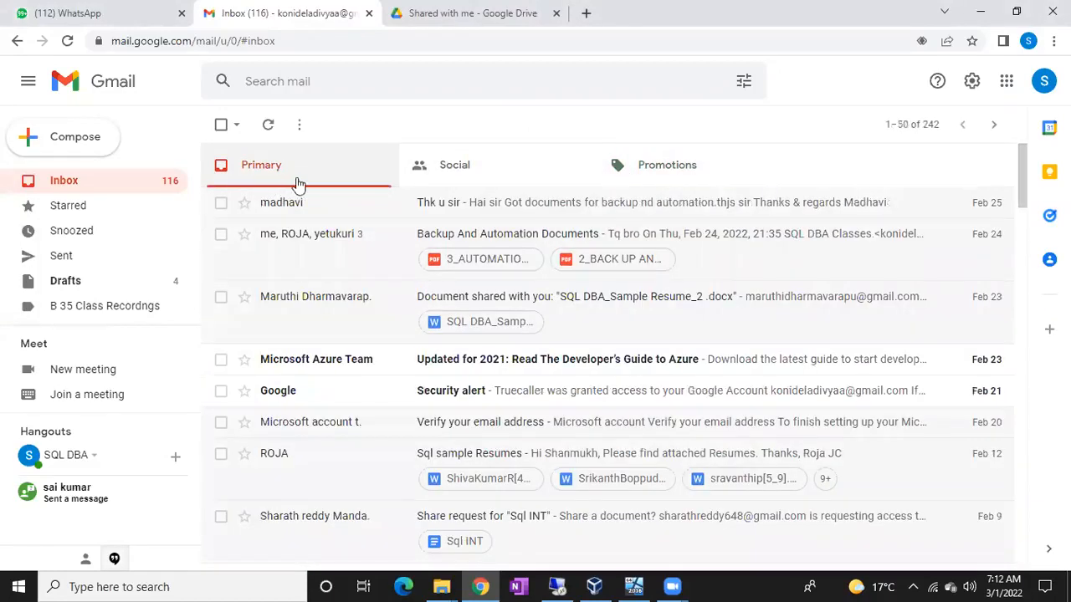
Step: Expand the mailbox folder list again and reopen All Mail
{"action": "scroll", "coordinate": [48, 259], "scroll_direction": "down", "scroll_amount": 1}
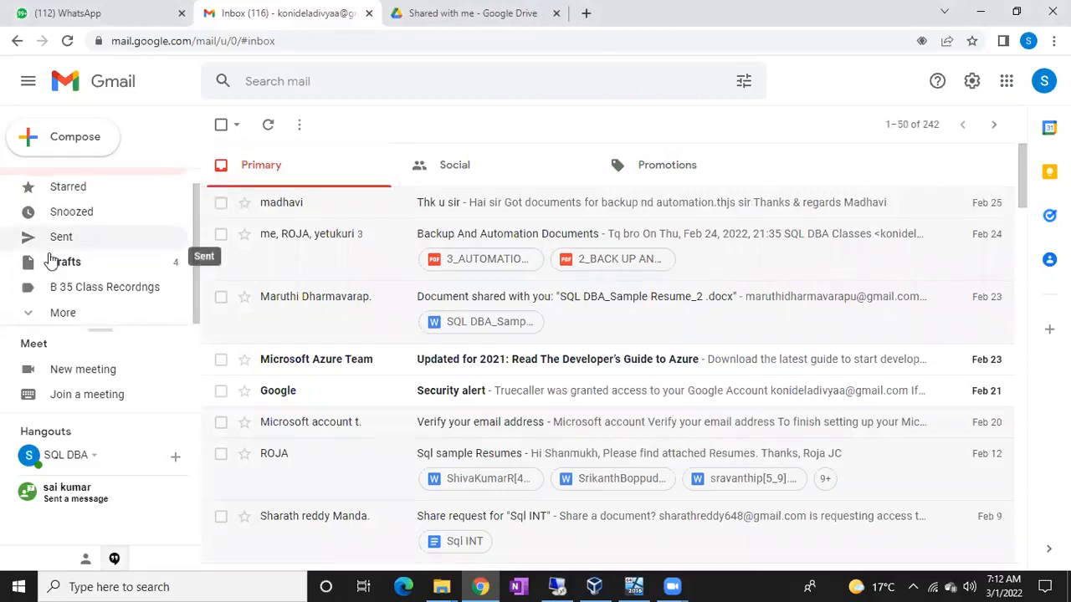
{"action": "left_click", "coordinate": [57, 313]}
{"action": "left_click", "coordinate": [81, 276]}
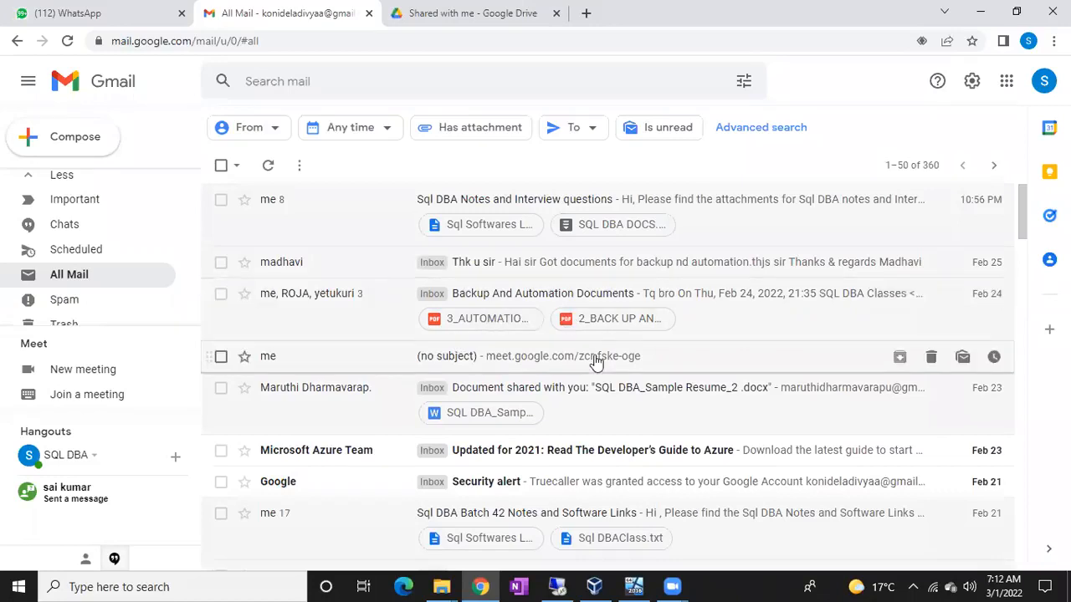
Step: Switch to the Windows2016 virtual machine and show its drives under This PC in File Explorer
{"action": "left_click", "coordinate": [633, 586]}
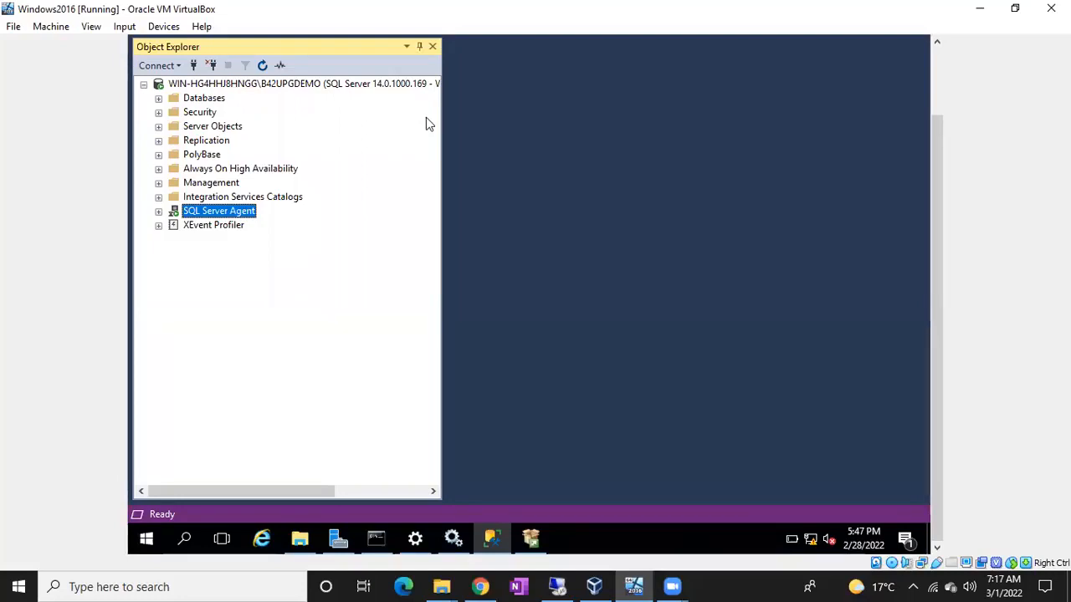
{"action": "key", "text": "super+e"}
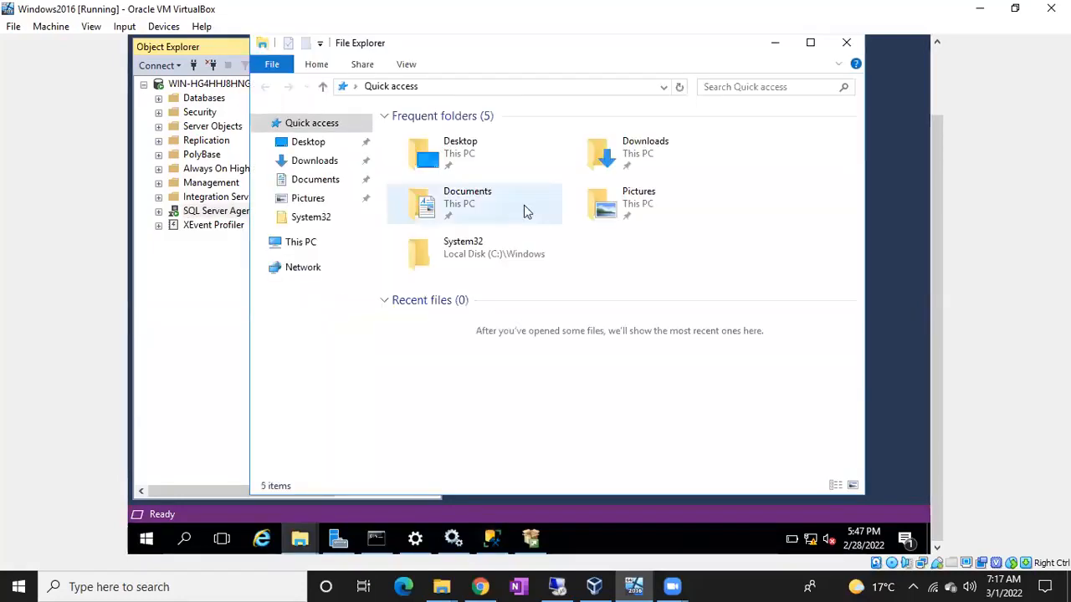
{"action": "left_click", "coordinate": [303, 248]}
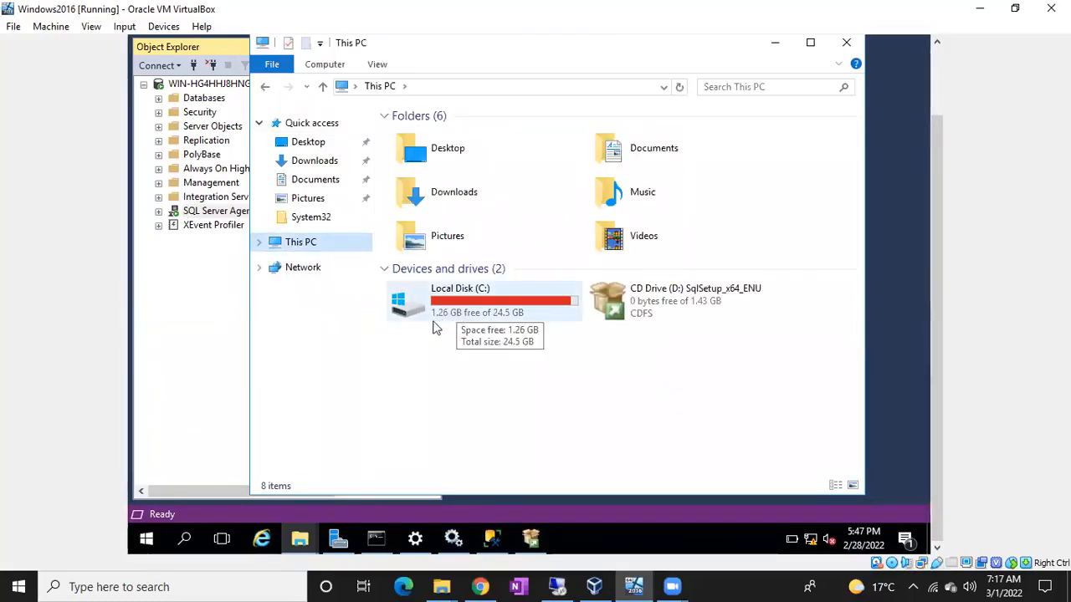
Step: Bring up the Services console in the virtual machine and maximize it to view the SQL Server services
{"action": "left_click", "coordinate": [453, 539]}
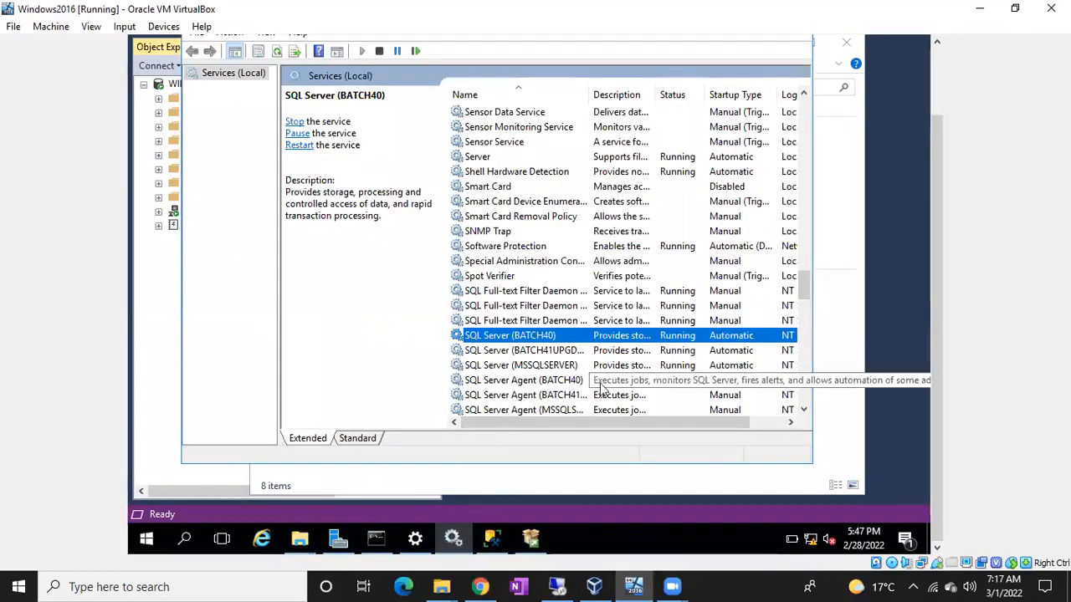
{"action": "left_click_drag", "start_coordinate": [610, 421], "coordinate": [677, 422]}
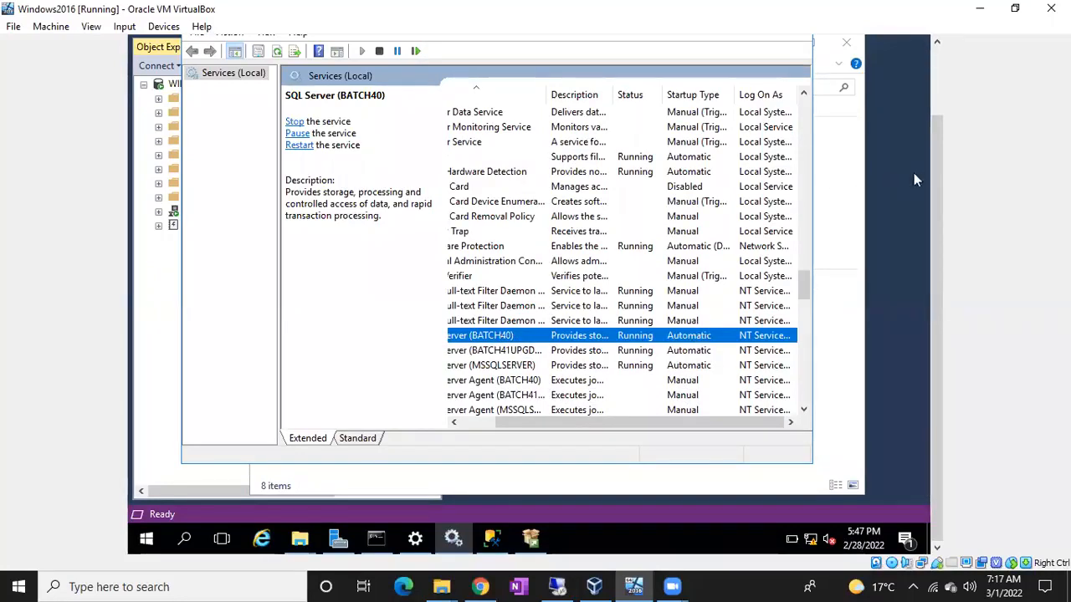
{"action": "left_click_drag", "start_coordinate": [932, 170], "coordinate": [925, 100]}
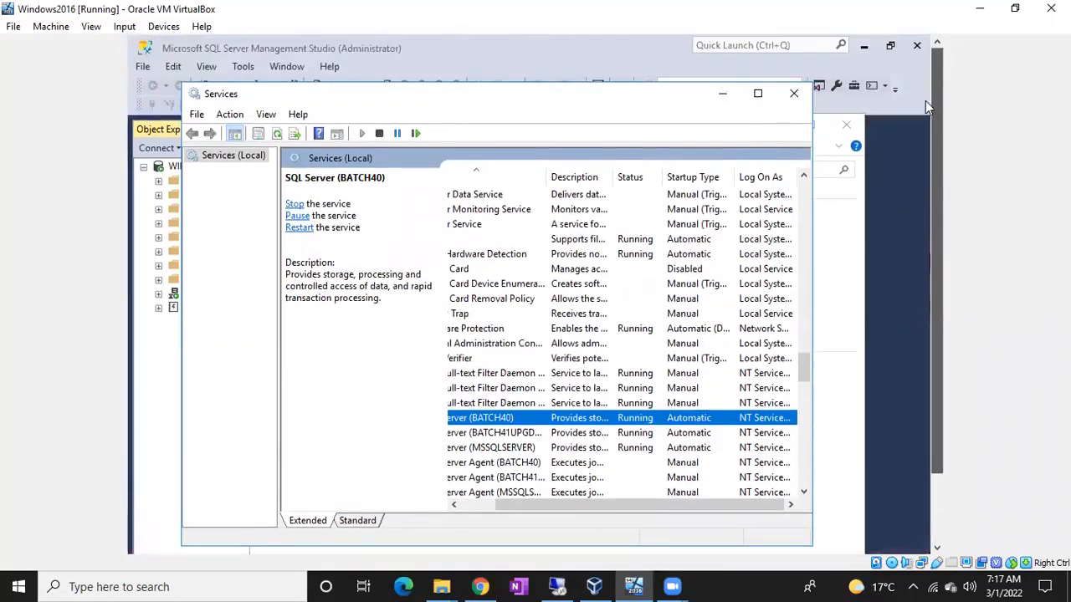
{"action": "left_click", "coordinate": [758, 93]}
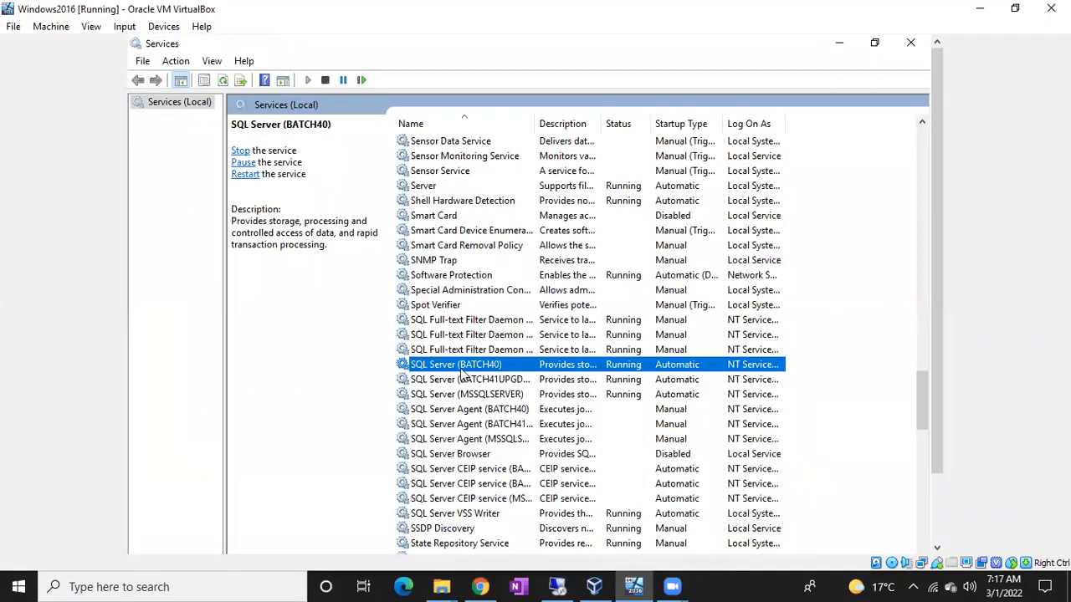
Step: Widen the Name and Log On As columns, examine the logon account of SQL Server Agent (BATCH40), and minimize Services
{"action": "left_click_drag", "start_coordinate": [535, 124], "coordinate": [566, 124]}
{"action": "left_click", "coordinate": [476, 411]}
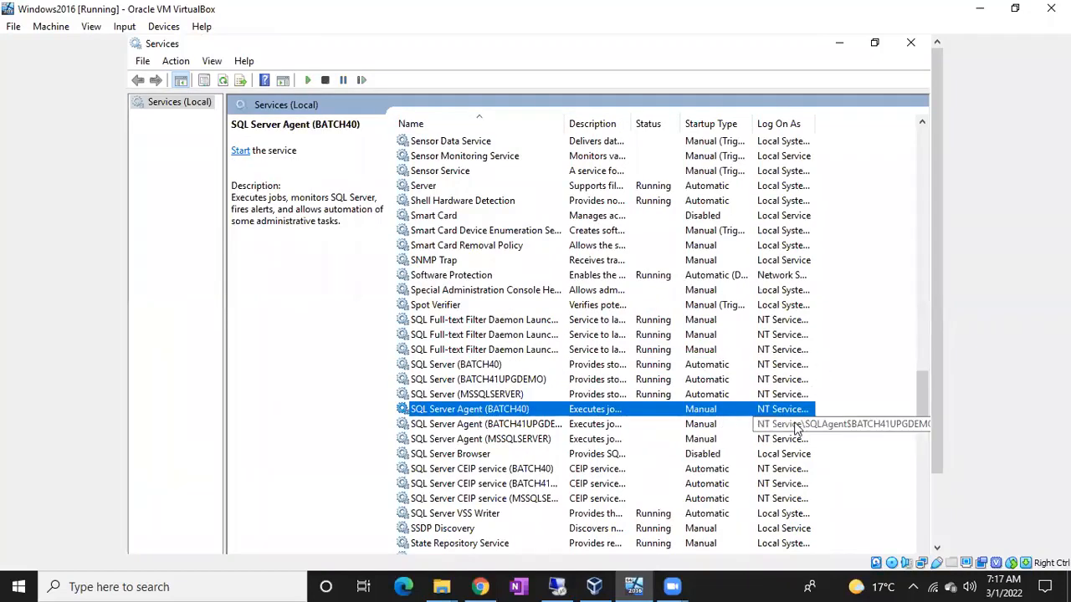
{"action": "left_click_drag", "start_coordinate": [812, 123], "coordinate": [880, 124]}
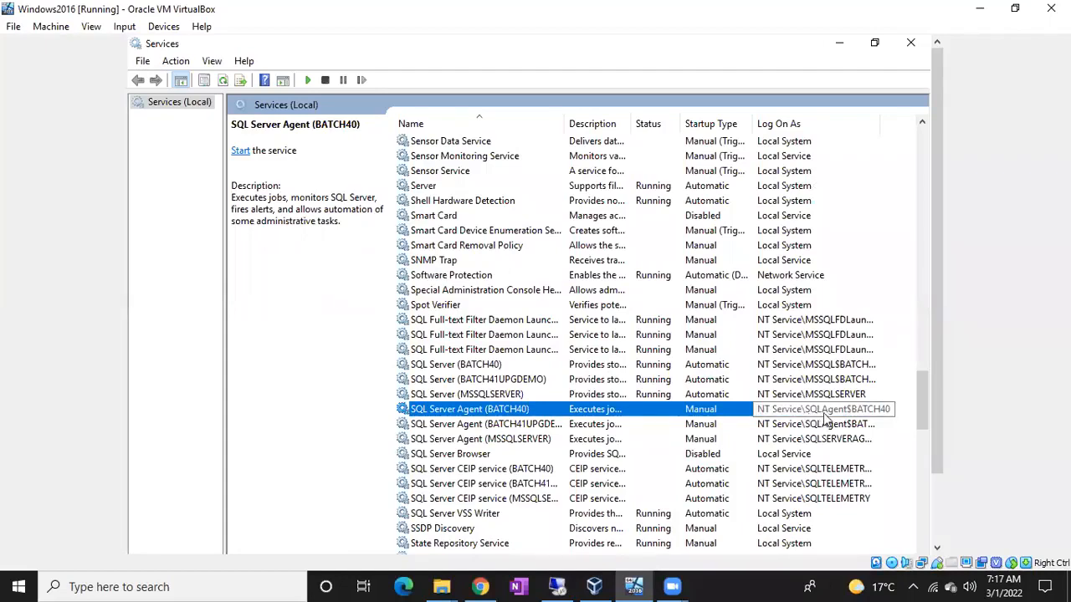
{"action": "left_click", "coordinate": [840, 44]}
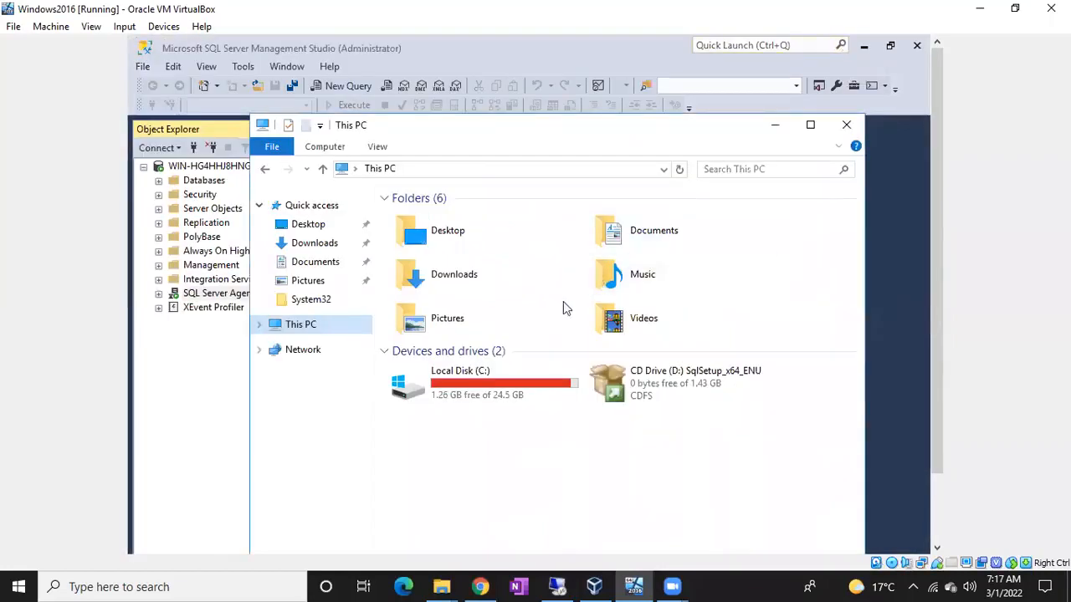
Step: Open the security properties of Local Disk (C:) and start editing its permissions
{"action": "left_click", "coordinate": [520, 387]}
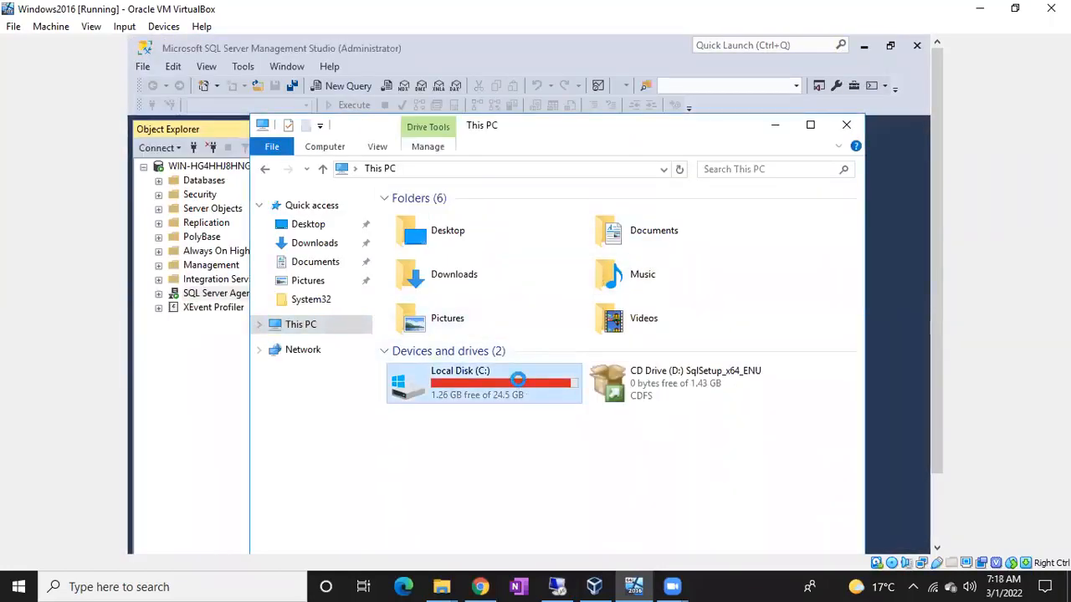
{"action": "right_click", "coordinate": [520, 387]}
{"action": "left_click", "coordinate": [567, 367]}
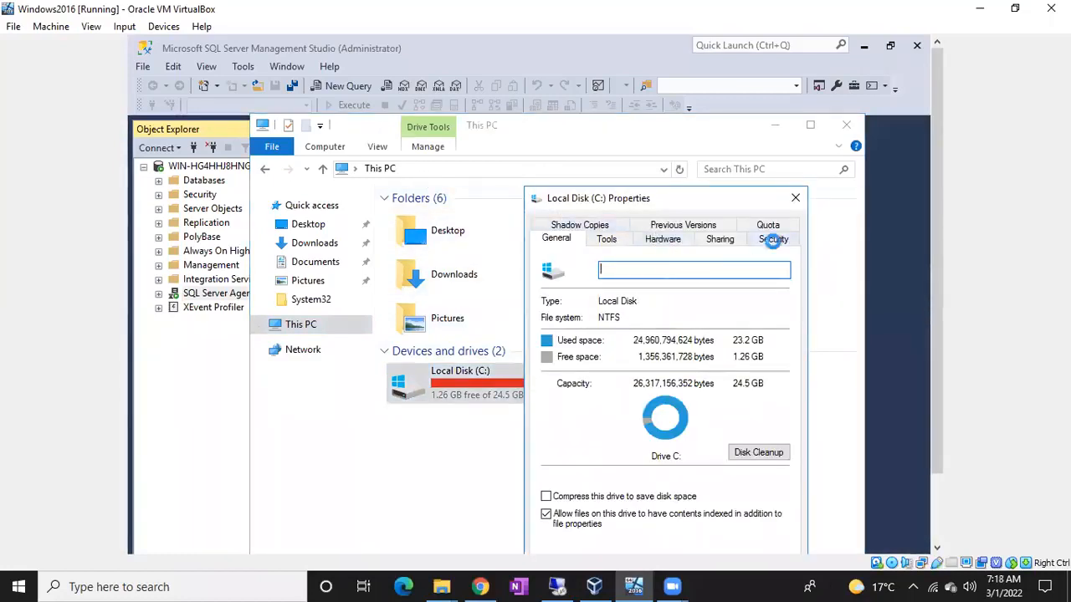
{"action": "left_click", "coordinate": [772, 241]}
{"action": "left_click", "coordinate": [742, 380]}
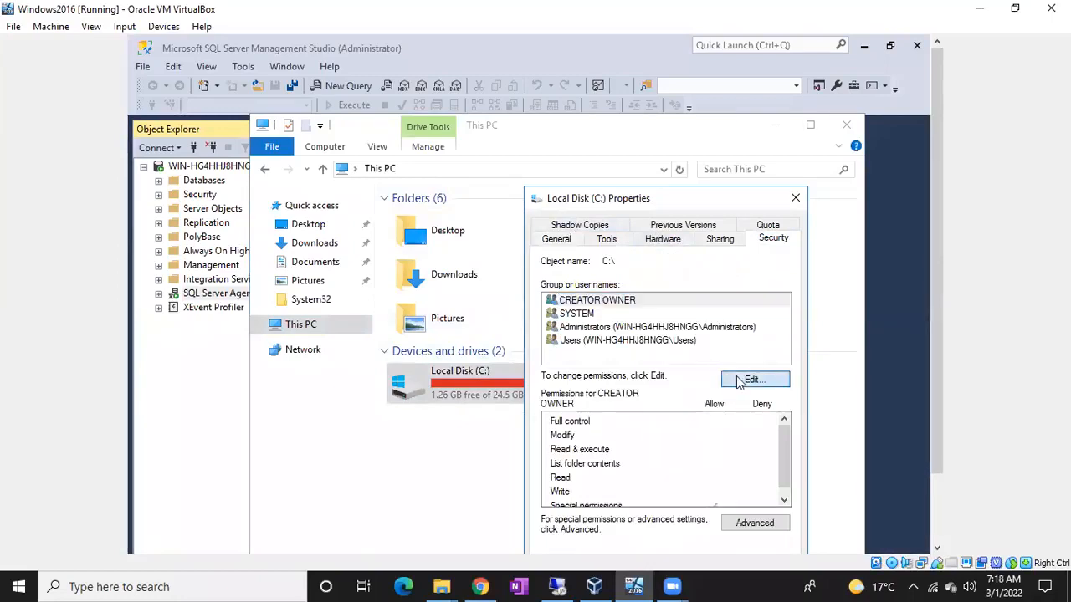
Step: Try to add the service account Sql_agt_svc_act to the C: drive's permissions and check its name
{"action": "left_click", "coordinate": [716, 436]}
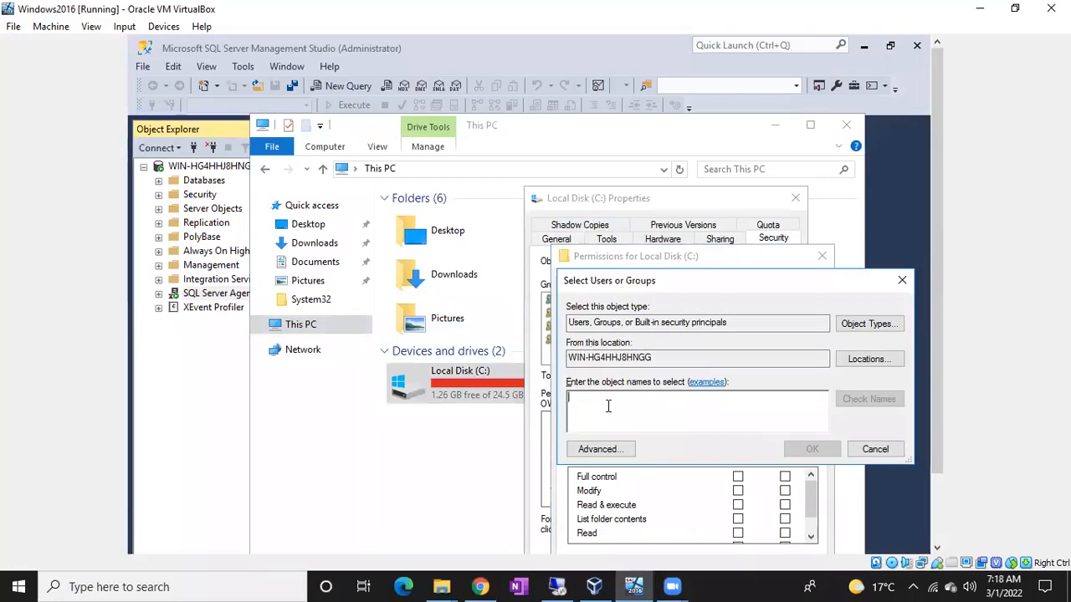
{"action": "type", "text": "sql_prd_svc"}
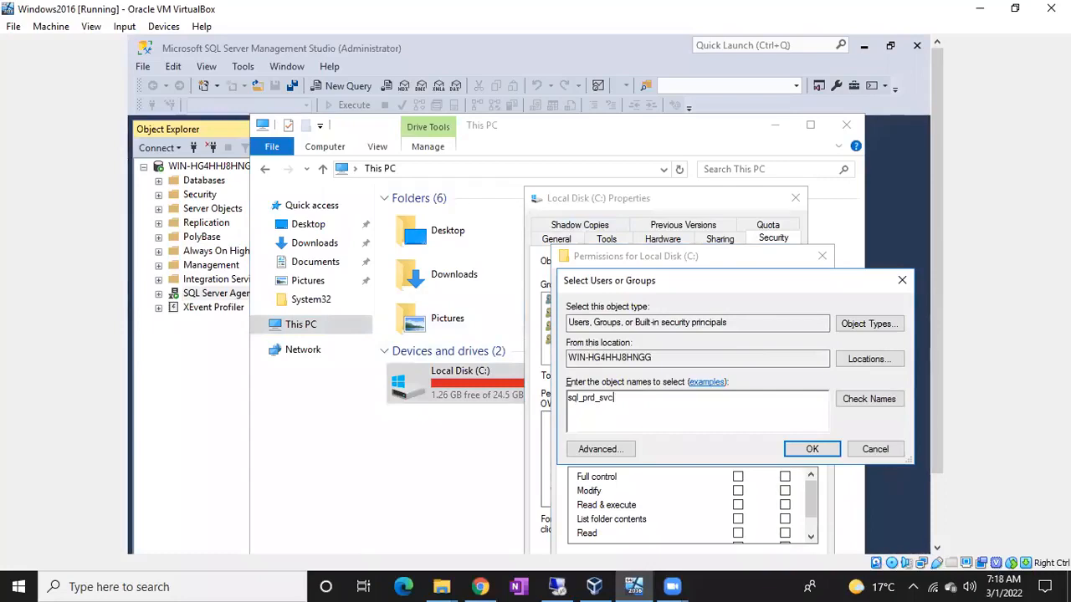
{"action": "key", "text": "ctrl+a"}
{"action": "type", "text": "Sql"}
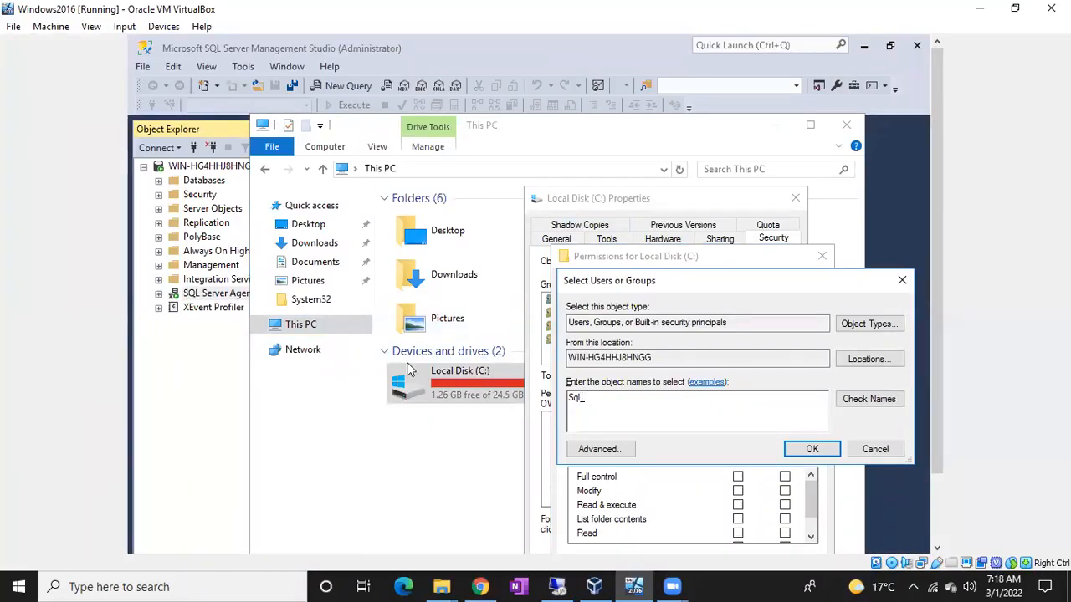
{"action": "type", "text": "gt_svc_act"}
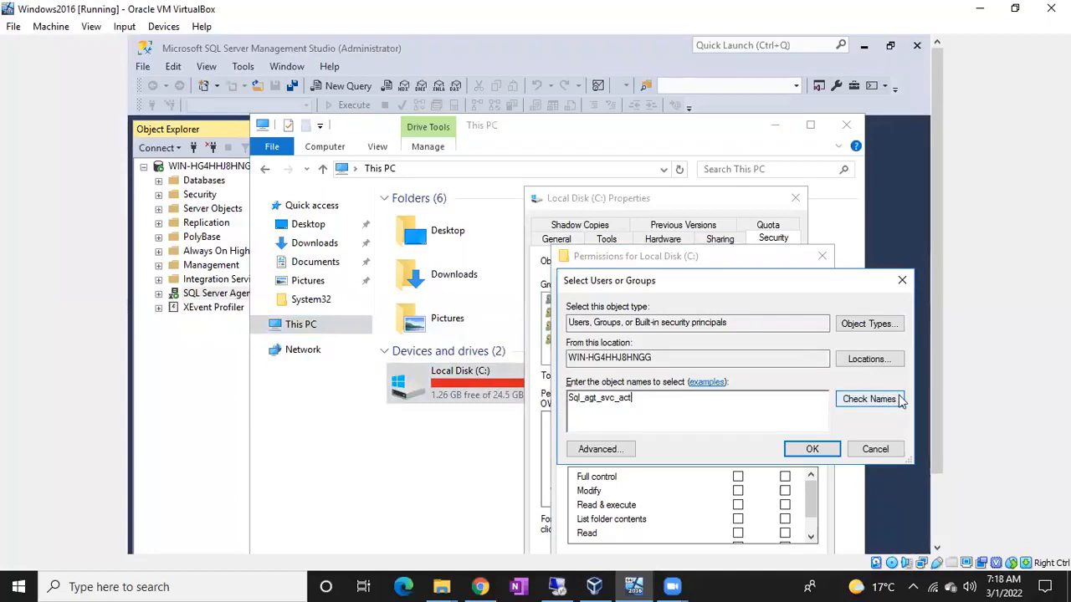
{"action": "left_click_drag", "start_coordinate": [653, 405], "coordinate": [600, 404]}
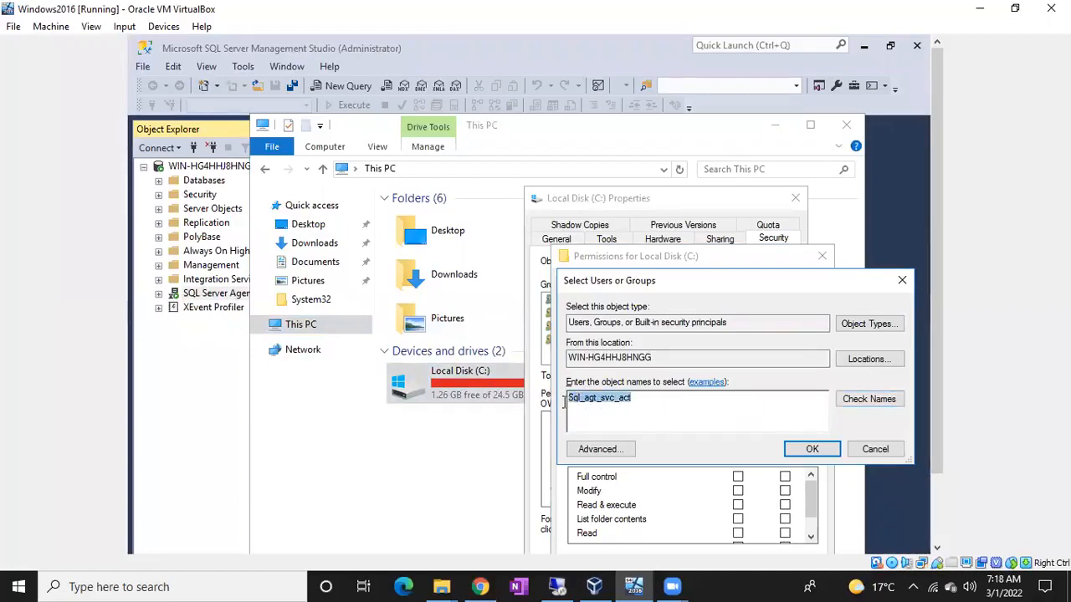
{"action": "left_click", "coordinate": [878, 402]}
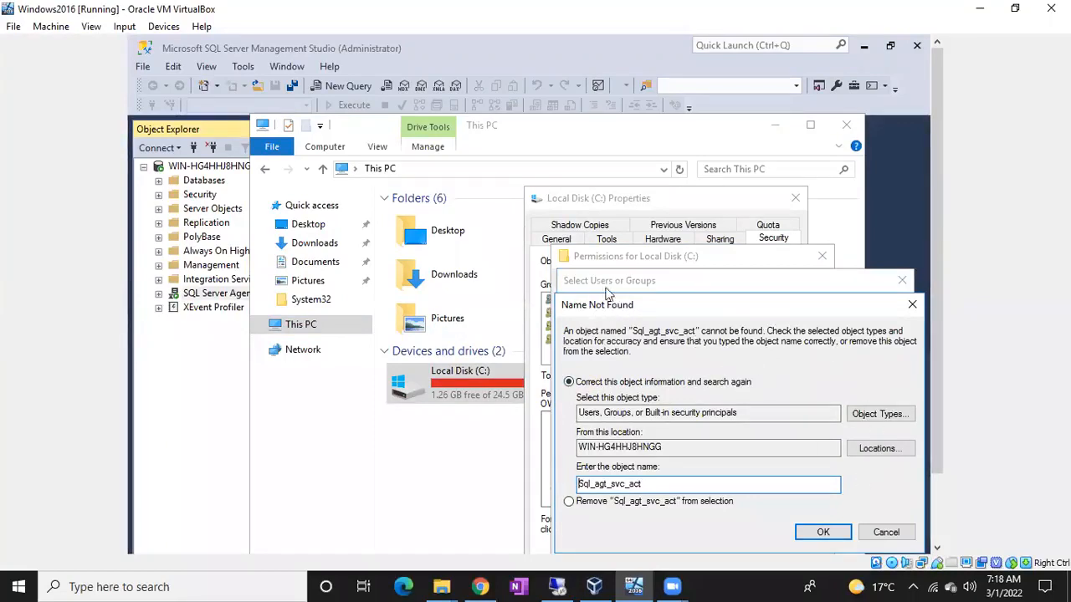
{"action": "left_click", "coordinate": [885, 533]}
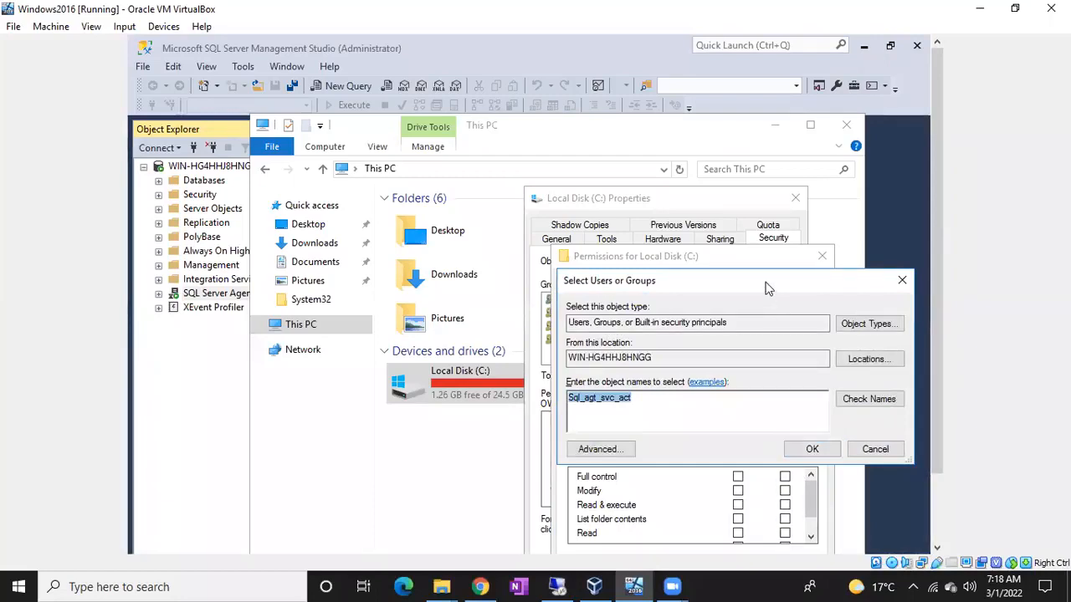
Step: Dismiss the user selection and close the permissions editor for Local Disk (C:), keeping the drive's properties open
{"action": "left_click_drag", "start_coordinate": [768, 290], "coordinate": [632, 216]}
{"action": "left_click", "coordinate": [738, 376]}
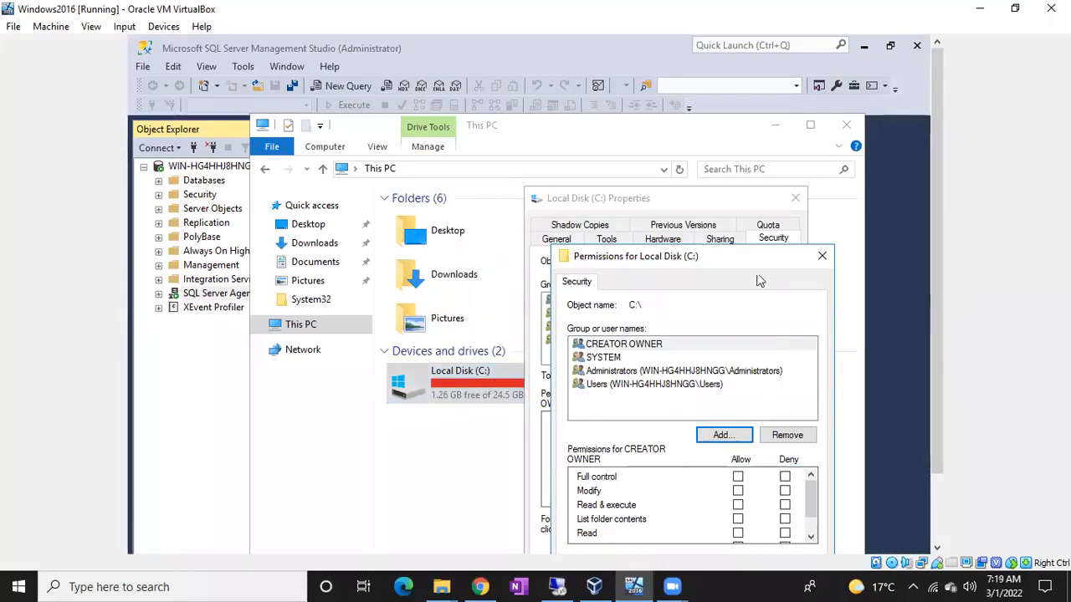
{"action": "left_click", "coordinate": [823, 258]}
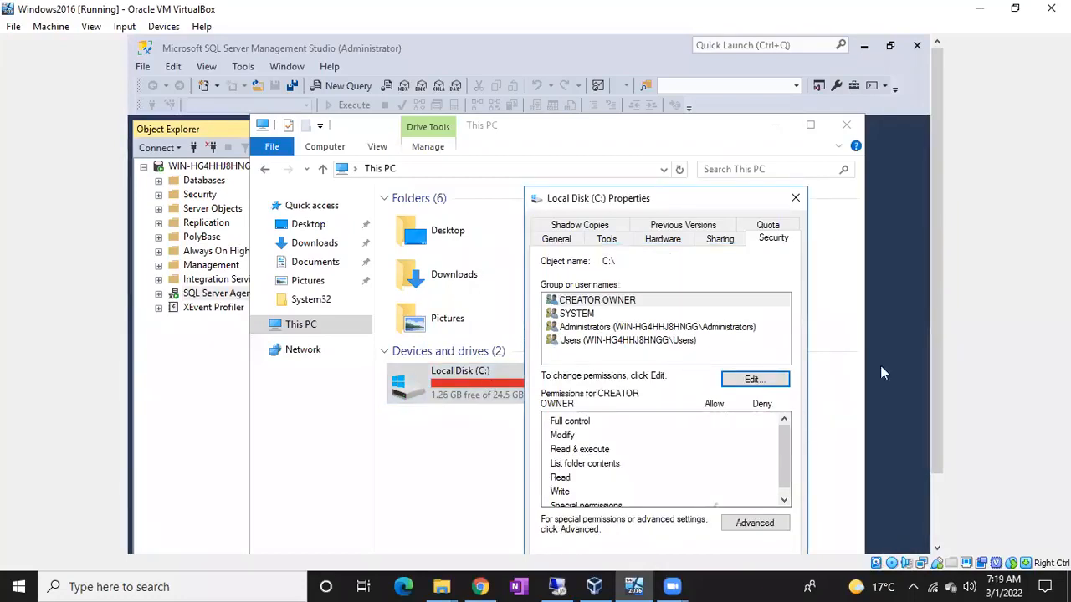
{"action": "left_click_drag", "start_coordinate": [935, 334], "coordinate": [931, 418]}
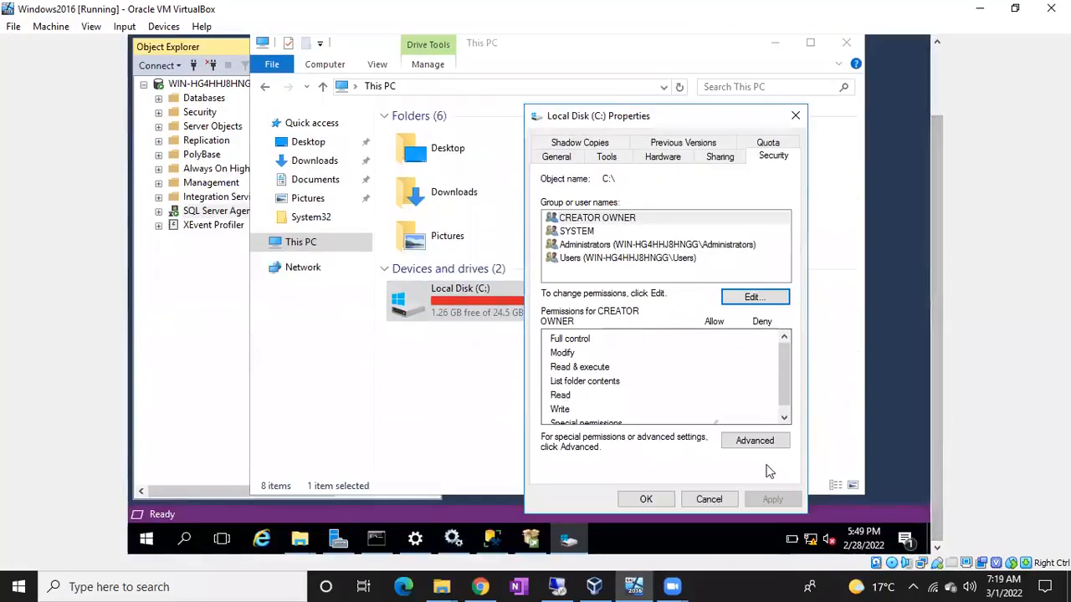
Step: Close the properties of Local Disk (C:) and open the drive to list its folders
{"action": "left_click", "coordinate": [709, 500]}
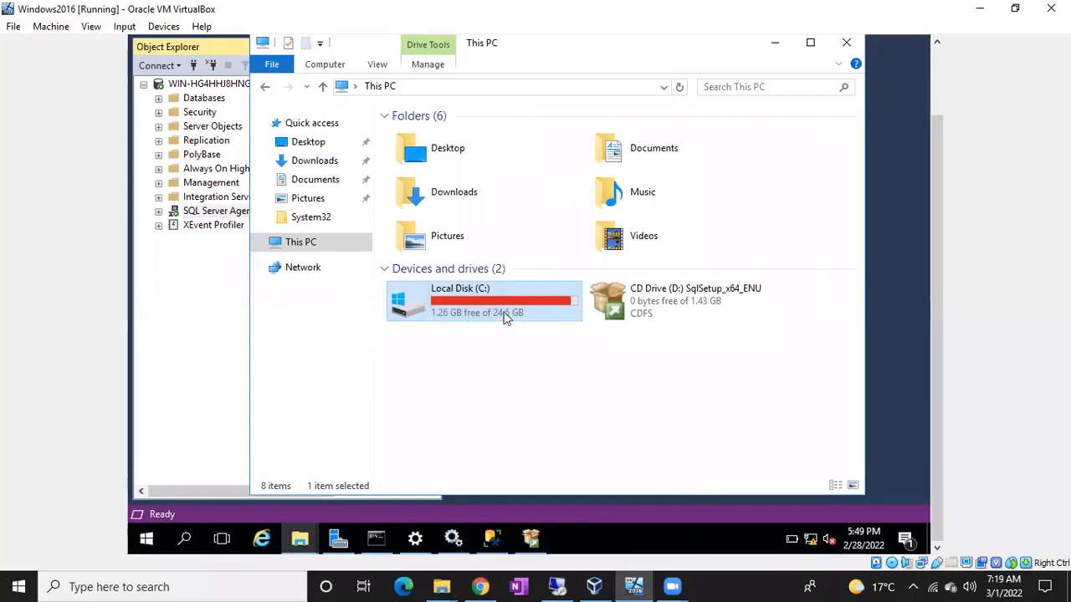
{"action": "mouse_move", "coordinate": [497, 314]}
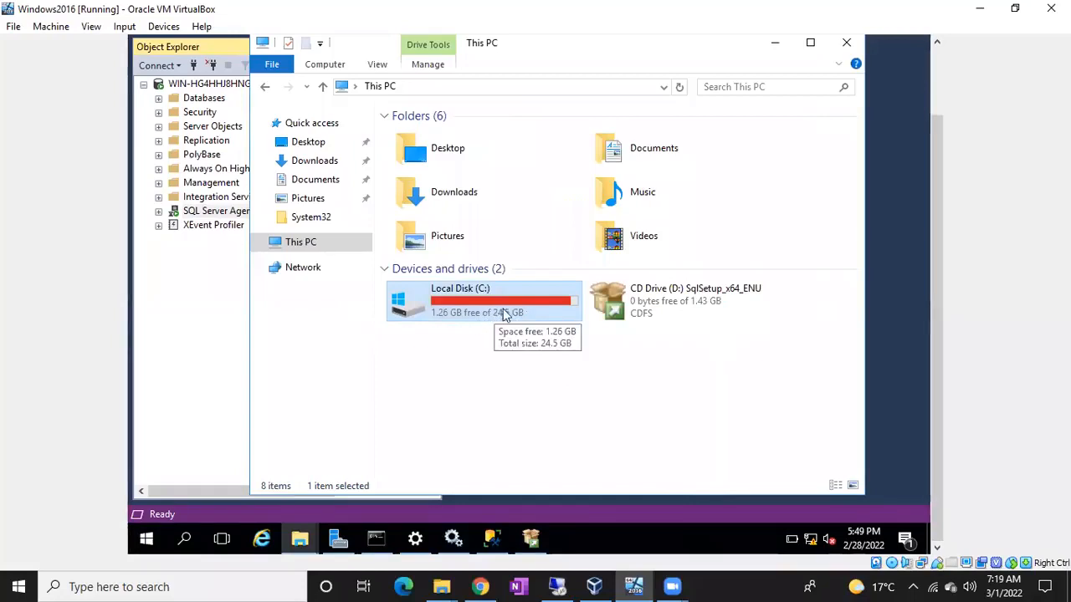
{"action": "right_click", "coordinate": [458, 310]}
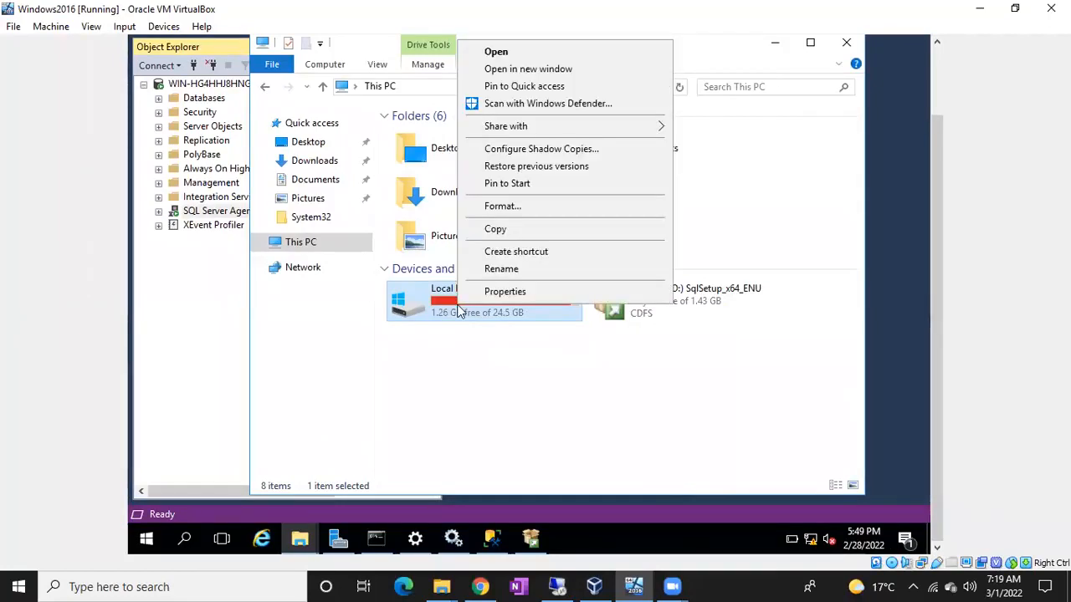
{"action": "left_click", "coordinate": [458, 310]}
{"action": "double_click", "coordinate": [439, 312]}
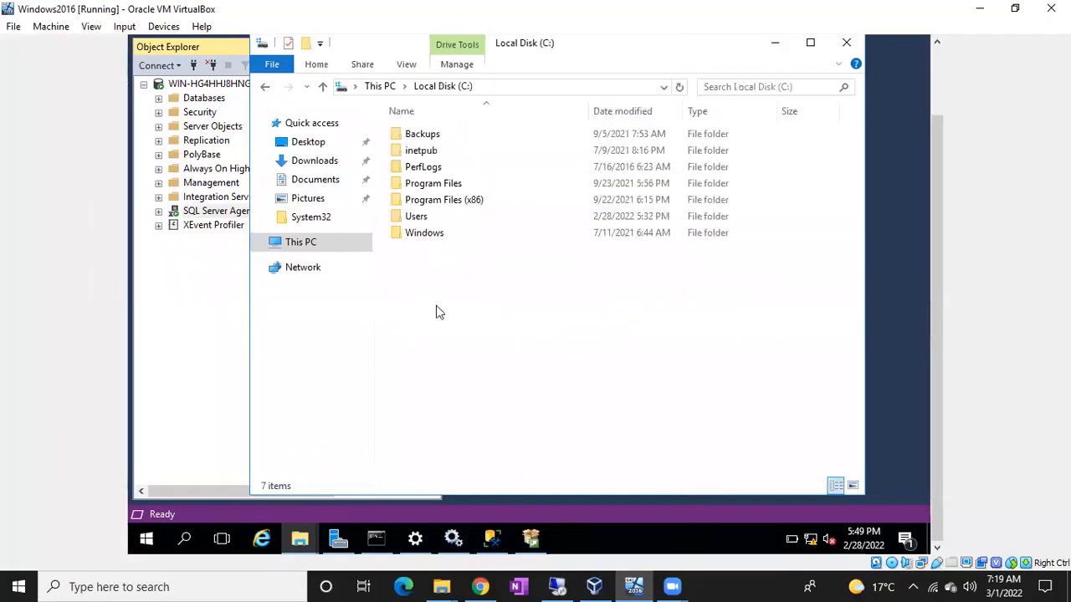
Step: Open the security properties of the Backups folder and start editing its permissions
{"action": "left_click", "coordinate": [432, 134]}
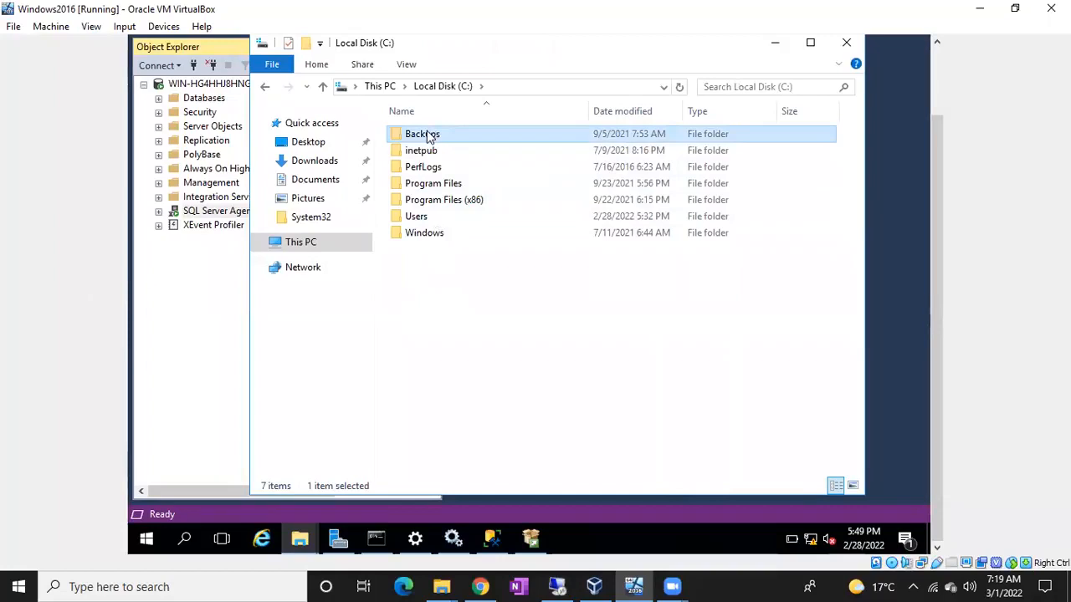
{"action": "right_click", "coordinate": [429, 138]}
{"action": "left_click", "coordinate": [471, 412]}
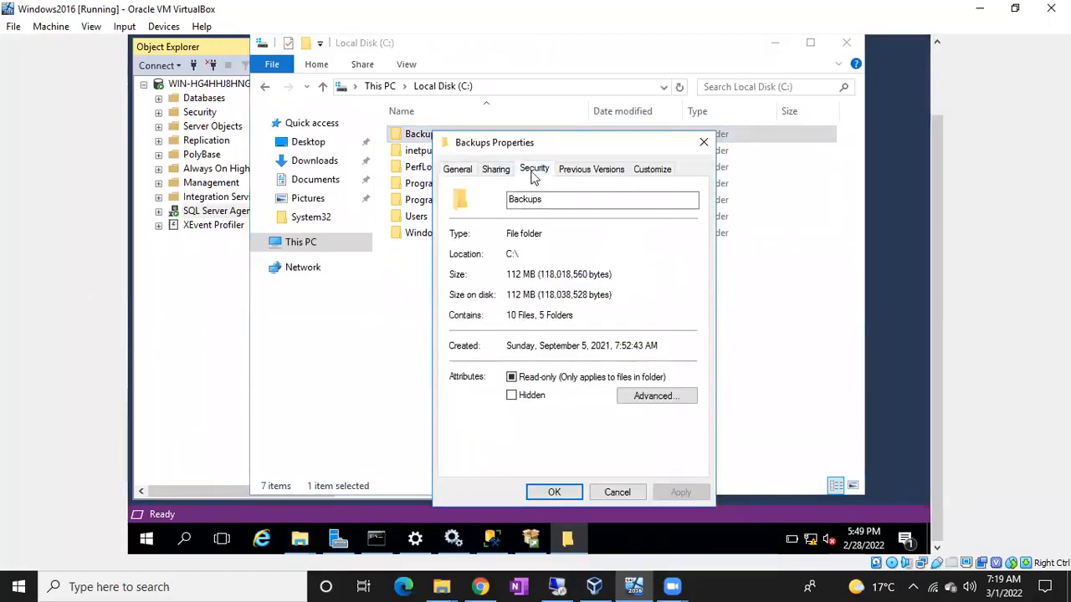
{"action": "left_click", "coordinate": [532, 172]}
{"action": "left_click", "coordinate": [657, 301]}
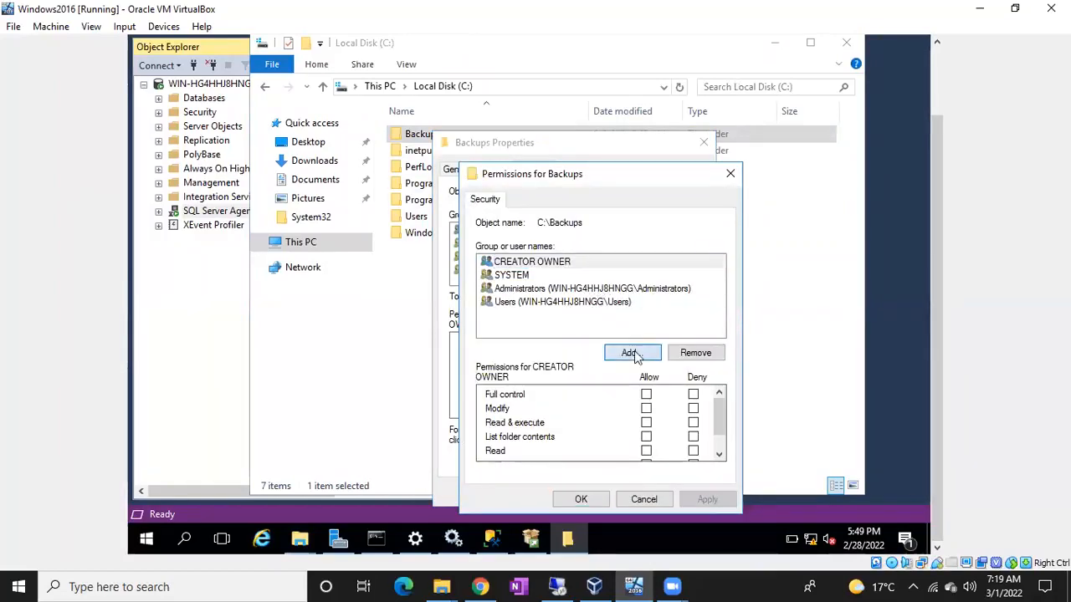
Step: Add the Everyone group to the Backups folder's permissions, checking its name before accepting it
{"action": "left_click", "coordinate": [633, 353]}
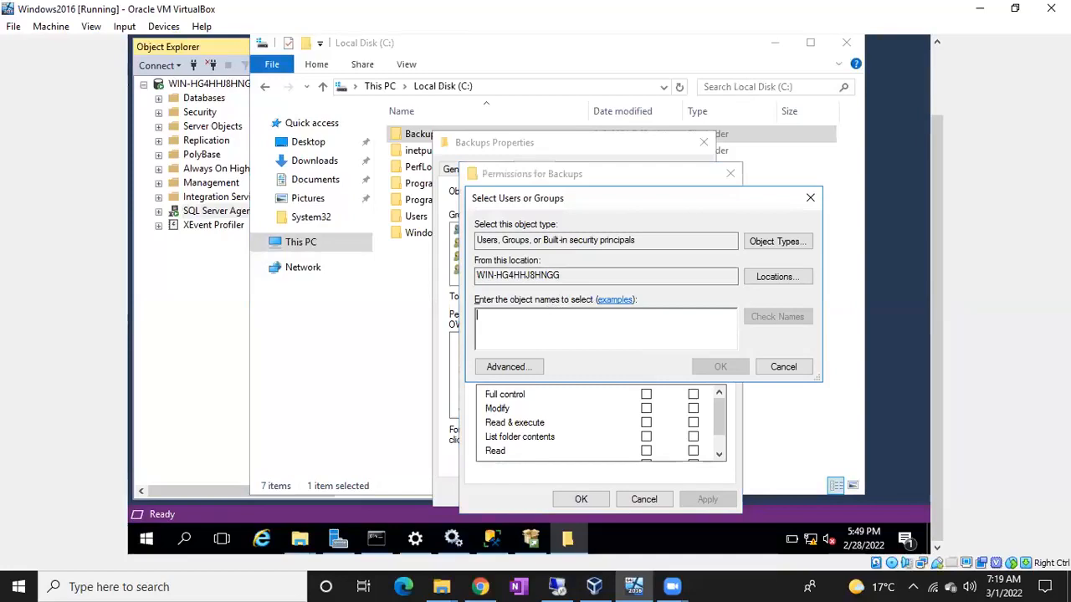
{"action": "type", "text": "veryone"}
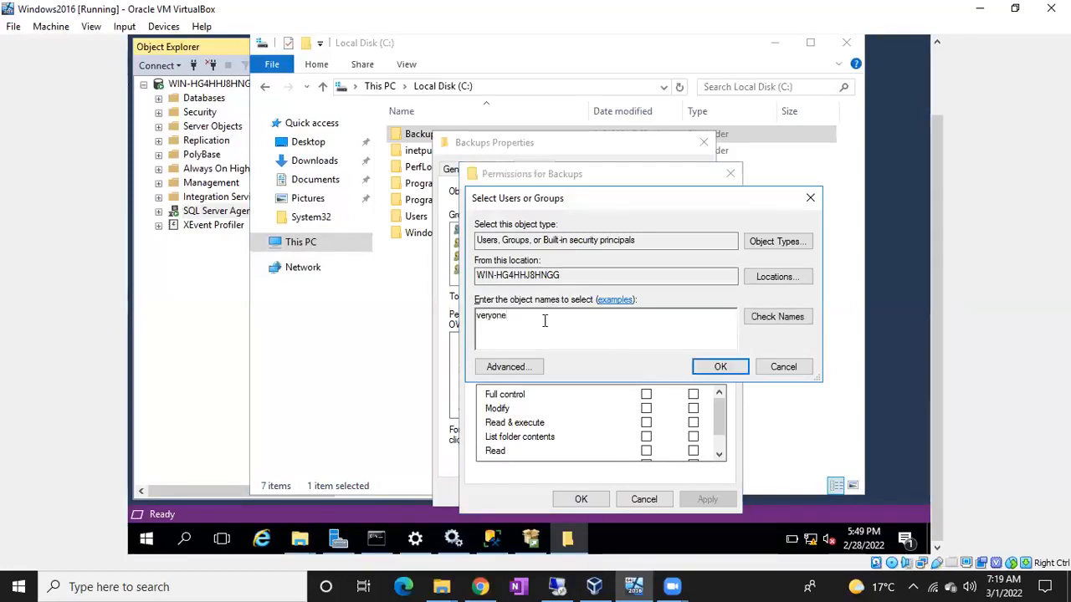
{"action": "left_click", "coordinate": [478, 316]}
{"action": "type", "text": "e"}
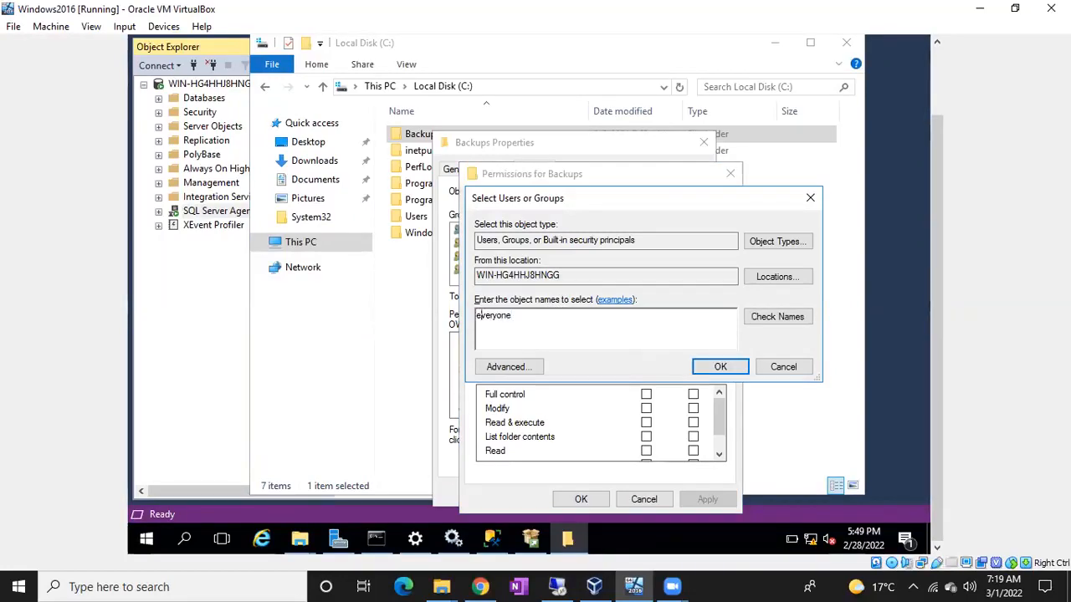
{"action": "left_click", "coordinate": [777, 317]}
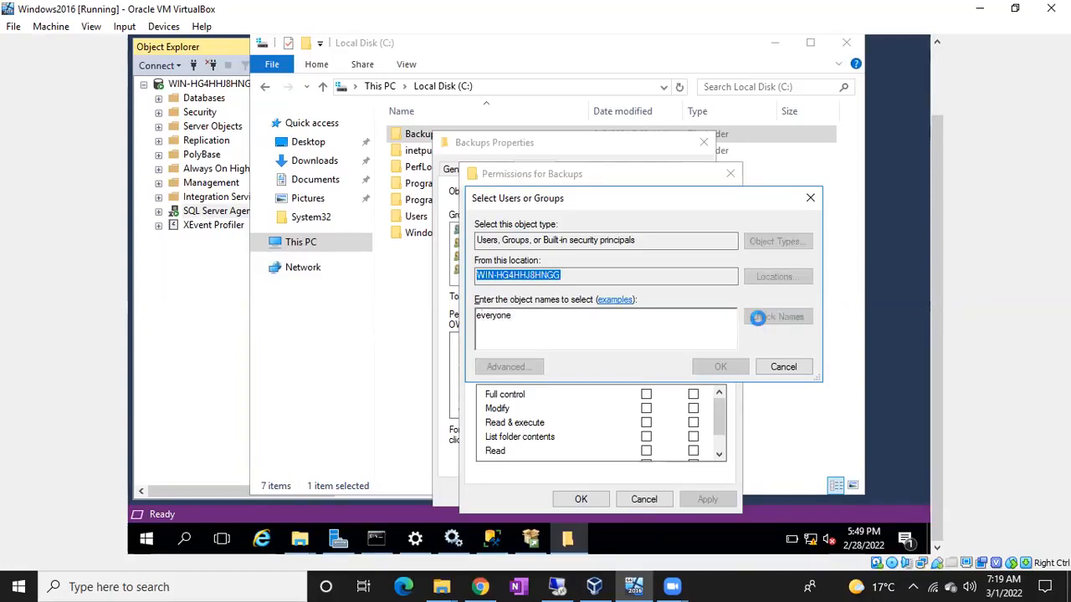
{"action": "left_click", "coordinate": [720, 366]}
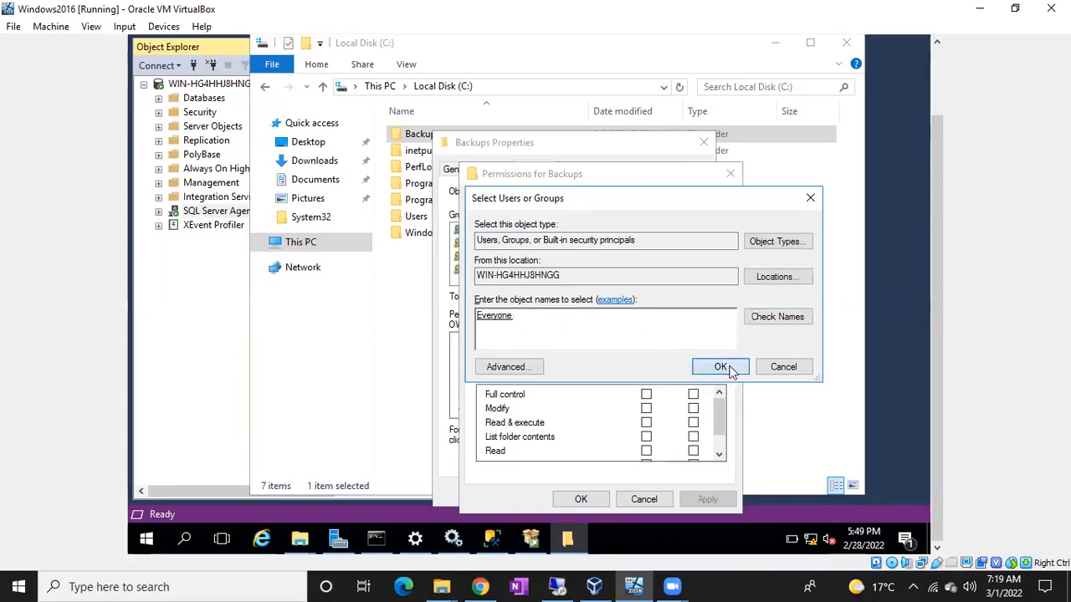
Step: Allow Everyone Full control of the Backups folder, apply the permissions and close the folder's properties
{"action": "left_click", "coordinate": [647, 395]}
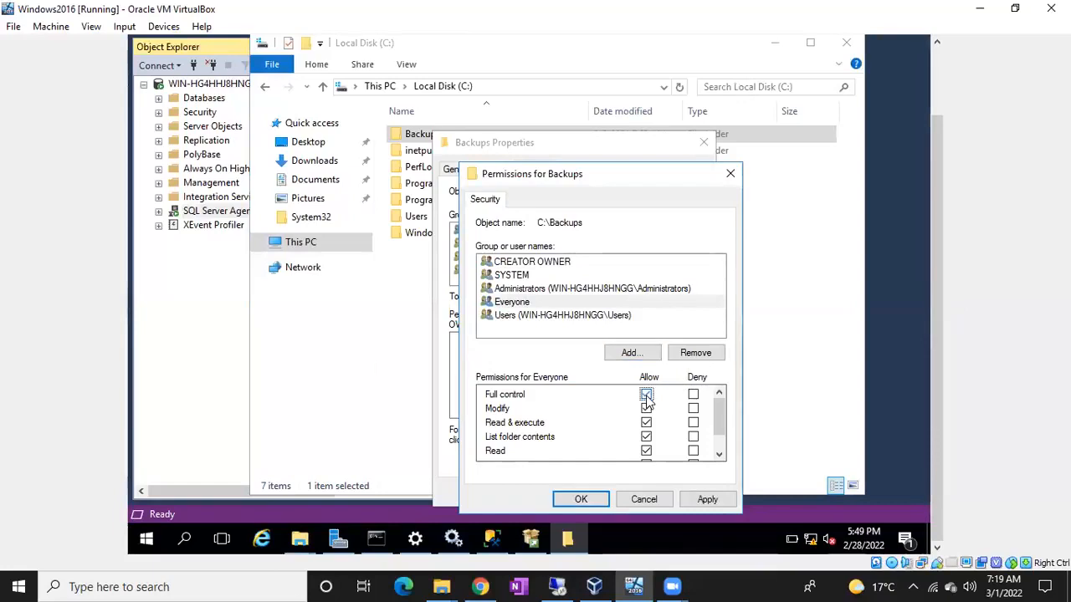
{"action": "left_click", "coordinate": [705, 501]}
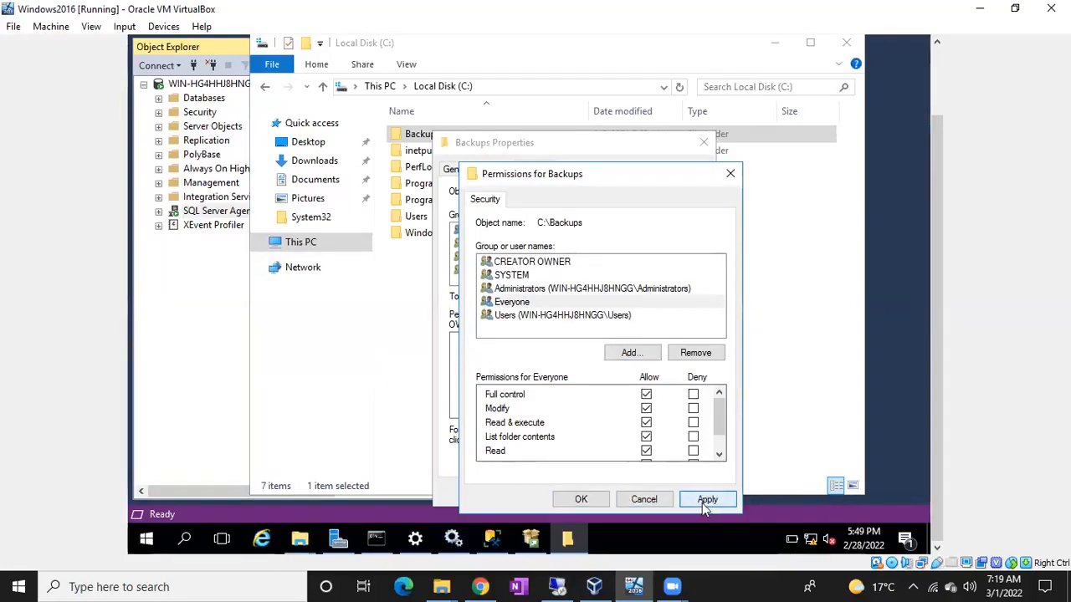
{"action": "left_click", "coordinate": [597, 503]}
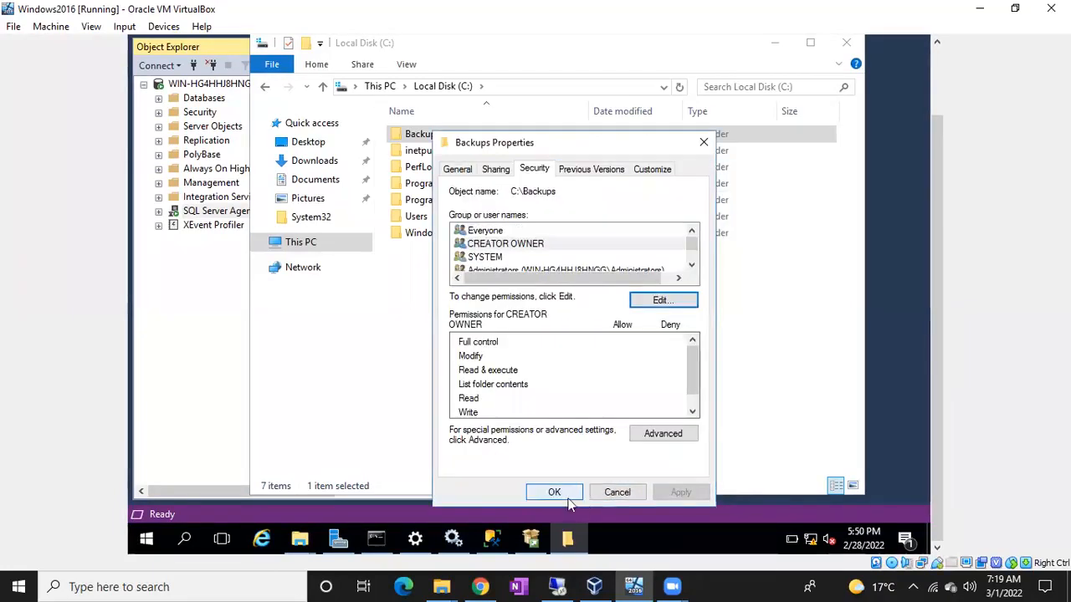
{"action": "left_click", "coordinate": [562, 496]}
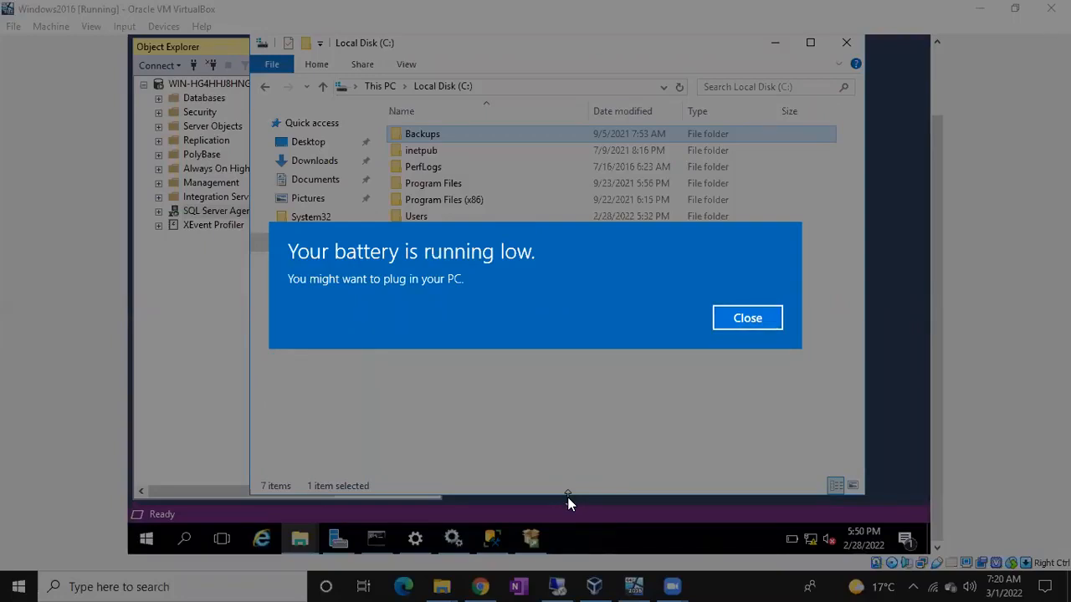
Step: Dismiss the battery warning, bring the This PC window to the front and select Local Disk (C:)
{"action": "key", "text": "Return"}
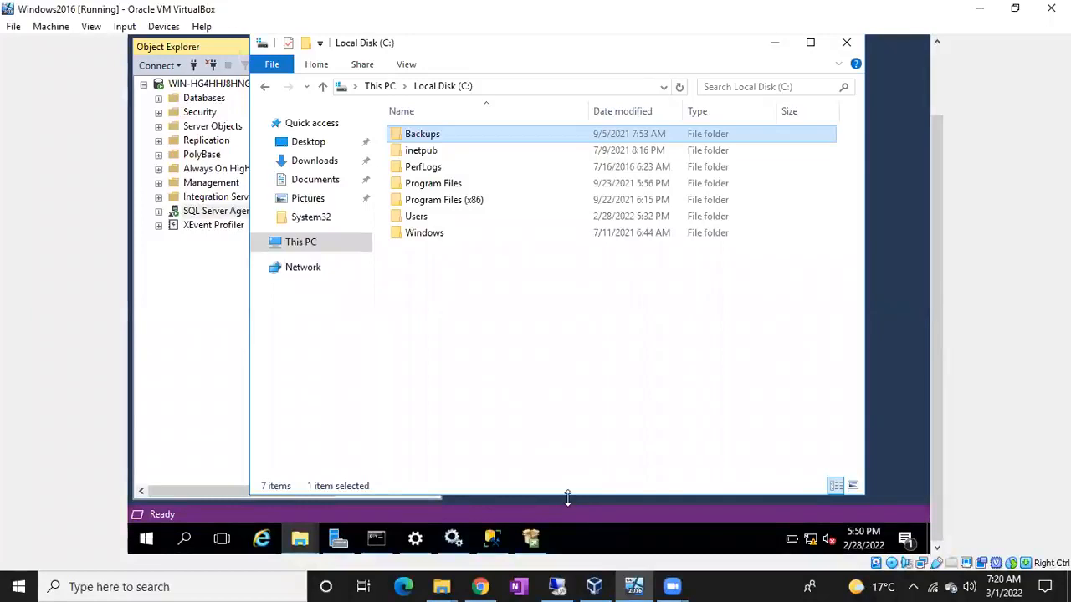
{"action": "left_click", "coordinate": [169, 358]}
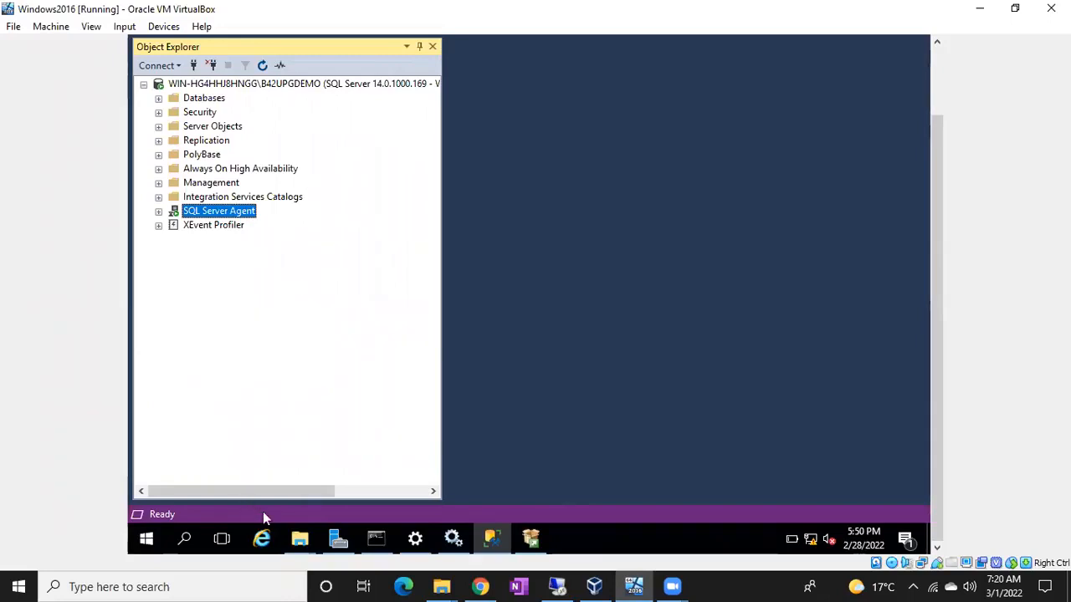
{"action": "left_click", "coordinate": [300, 541]}
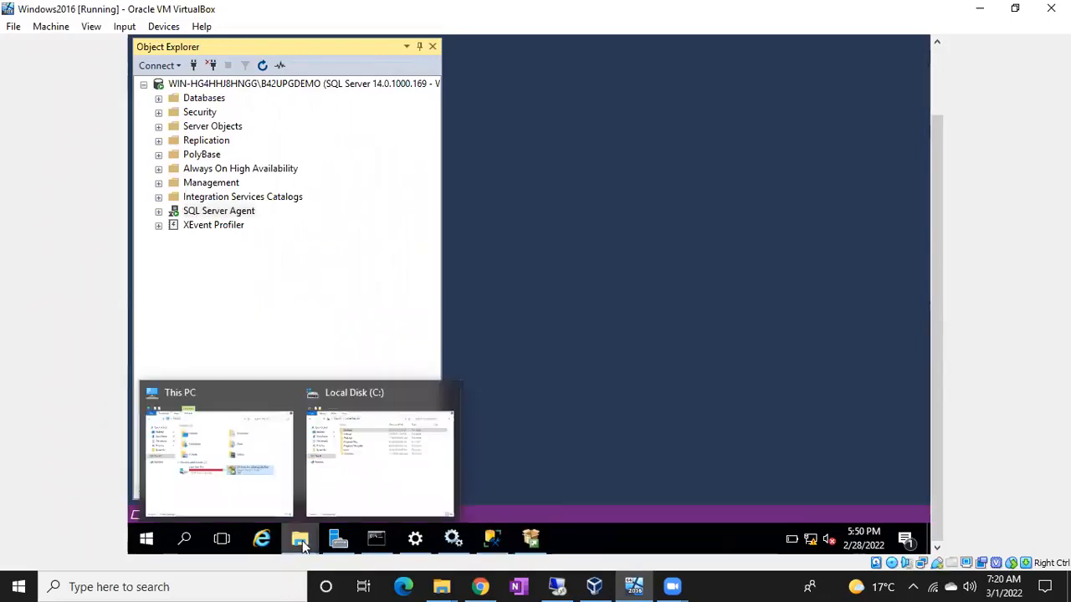
{"action": "left_click", "coordinate": [243, 487]}
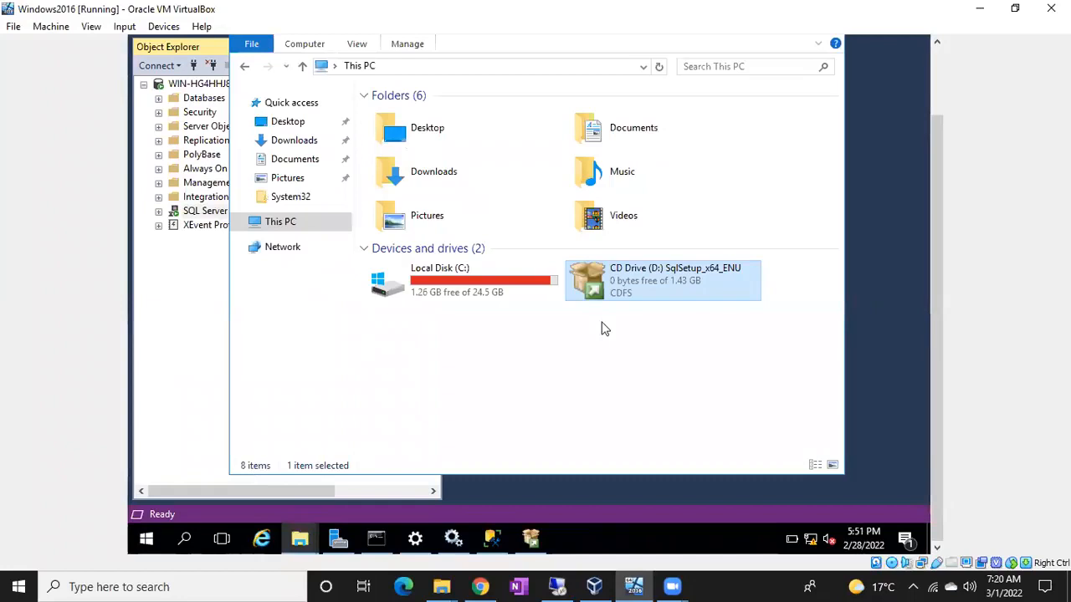
{"action": "left_click", "coordinate": [521, 288]}
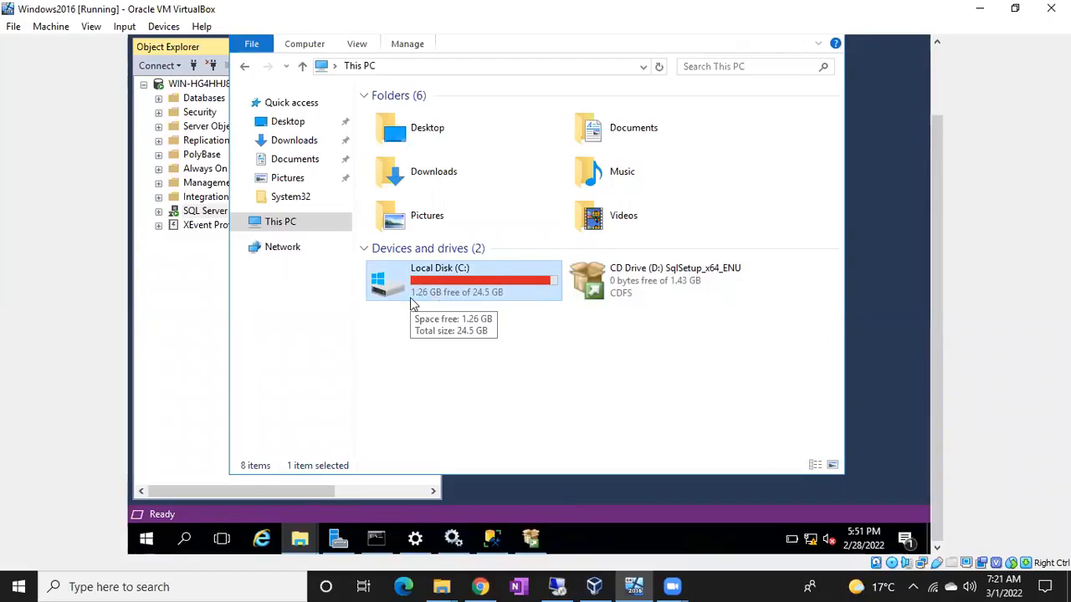
{"action": "left_click", "coordinate": [913, 585]}
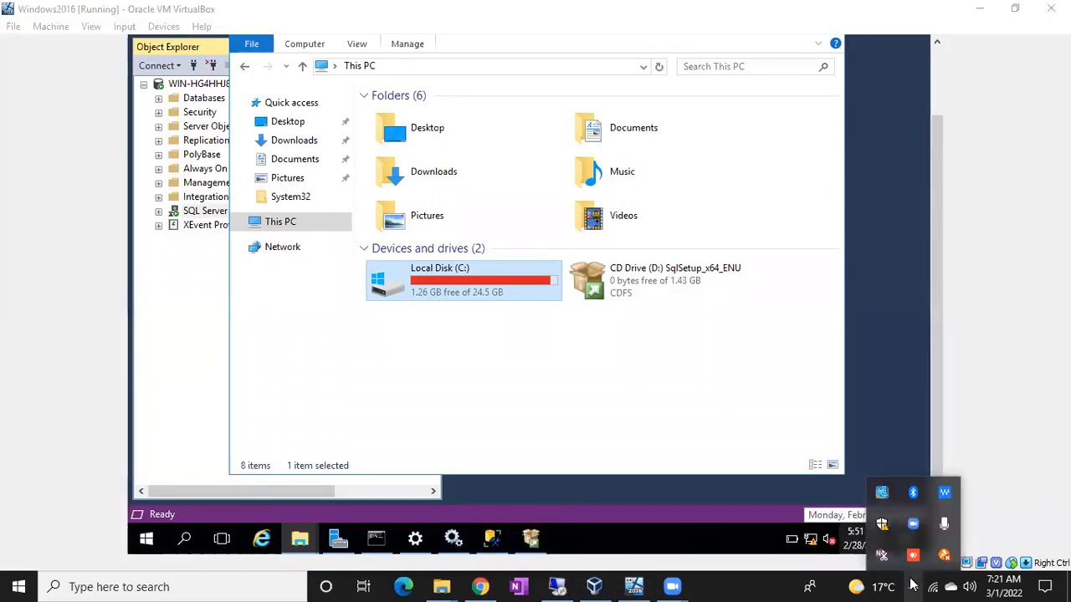
{"action": "left_click", "coordinate": [761, 584]}
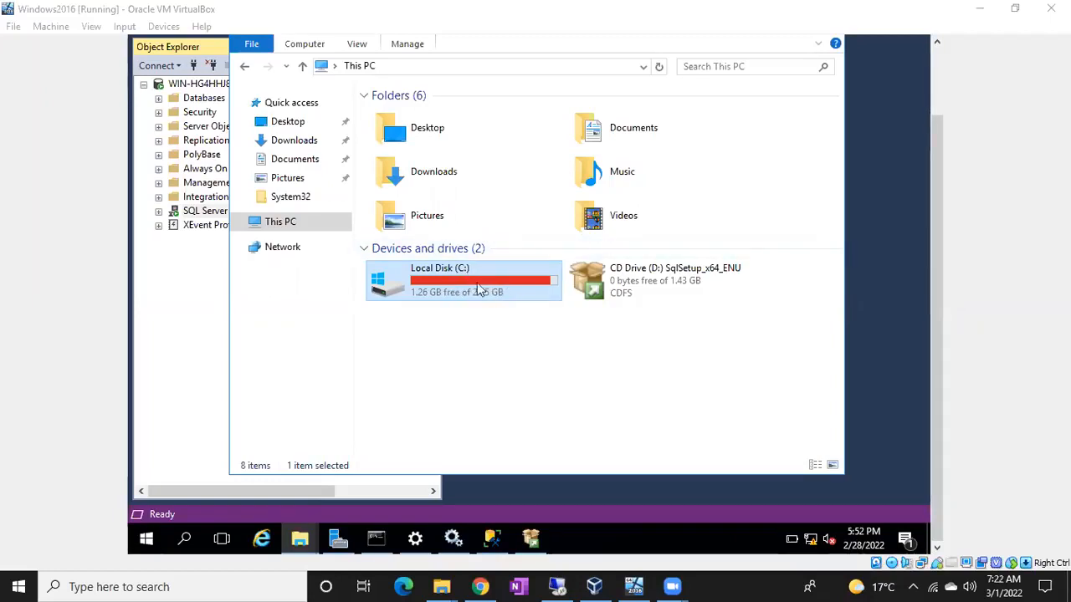
Step: Switch to Services, examine the SQL Server services BATCH40, BATCH41UPGDEMO and MSSQLSERVER, and minimize the window
{"action": "left_click", "coordinate": [452, 540]}
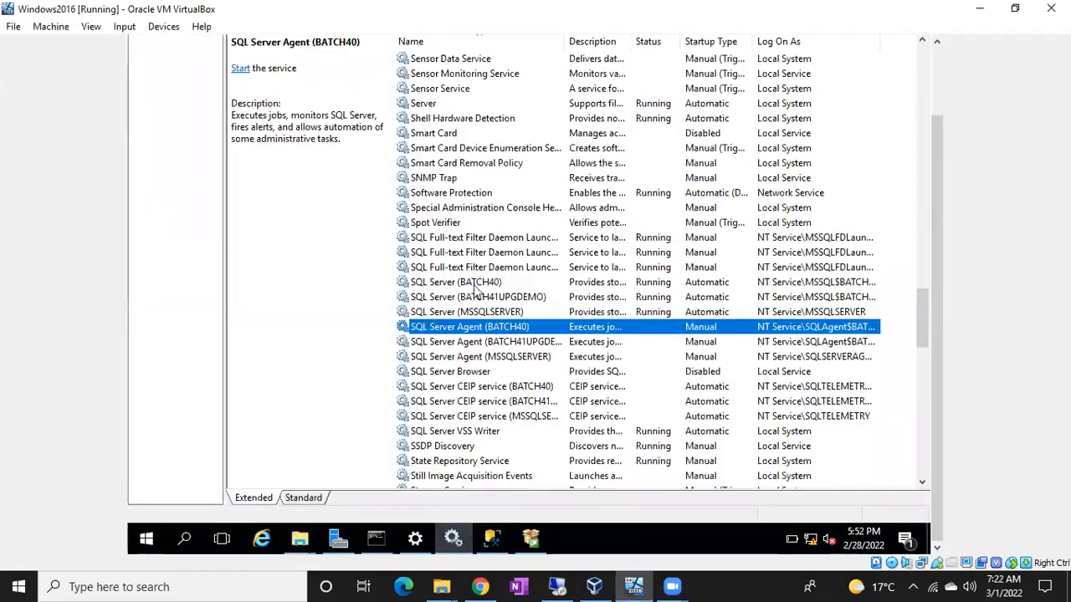
{"action": "left_click", "coordinate": [476, 283]}
{"action": "left_click", "coordinate": [480, 299]}
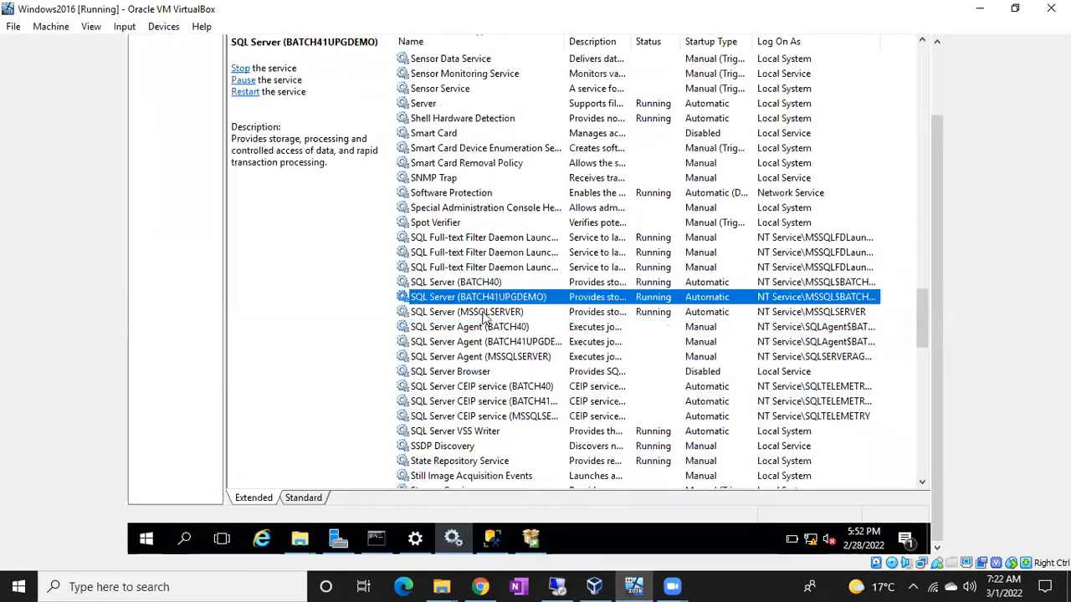
{"action": "left_click", "coordinate": [483, 312]}
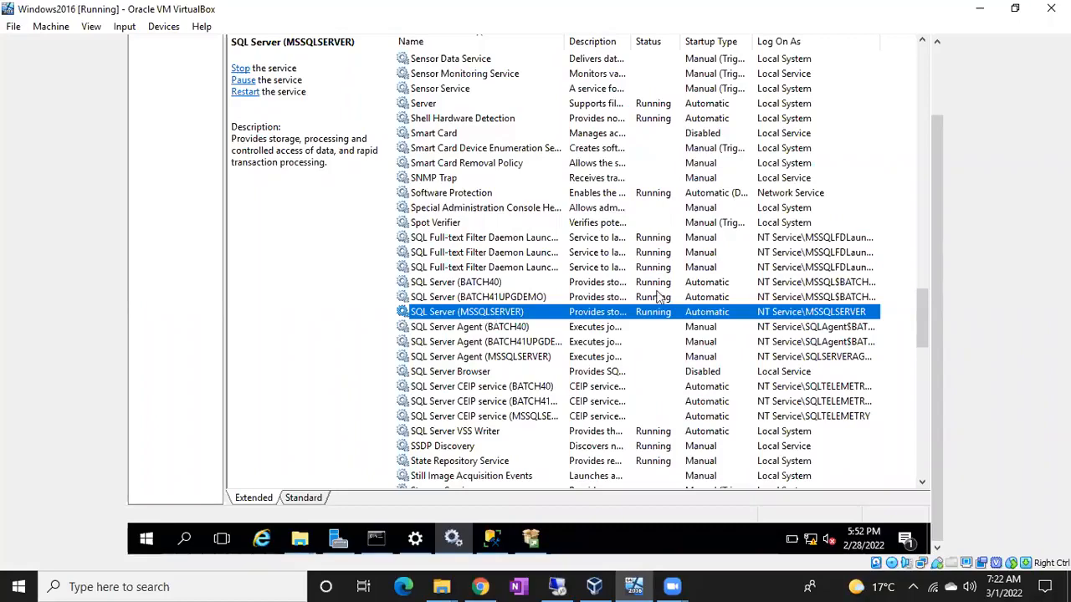
{"action": "left_click_drag", "start_coordinate": [936, 301], "coordinate": [924, 215]}
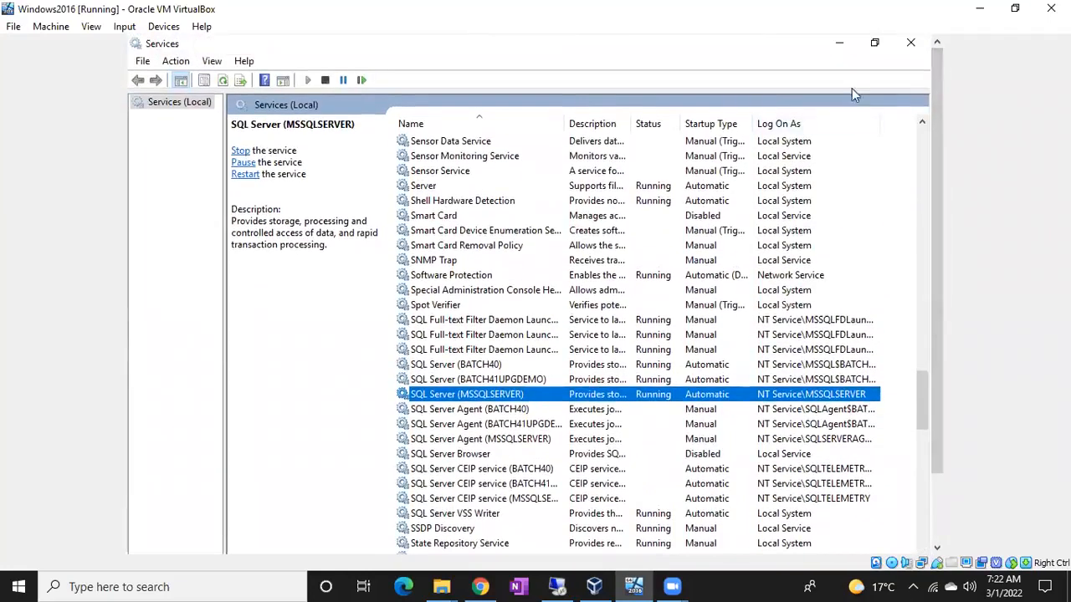
{"action": "left_click", "coordinate": [839, 43]}
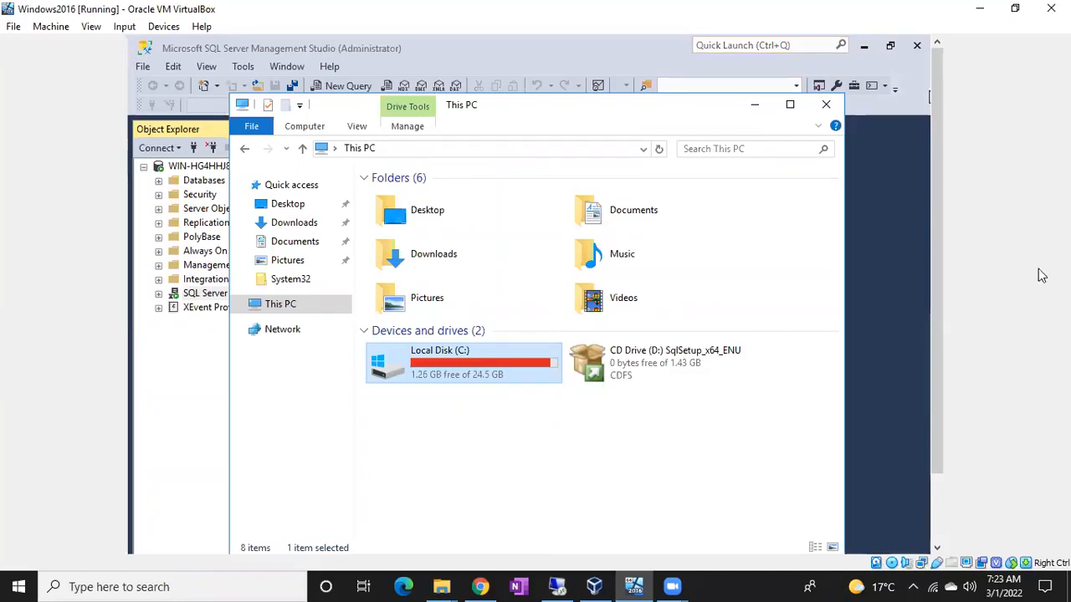
Step: Open a blank Notepad document on the host PC and enter the heading "Uninstall Sql Server" followed by an empty line
{"action": "left_click", "coordinate": [750, 585]}
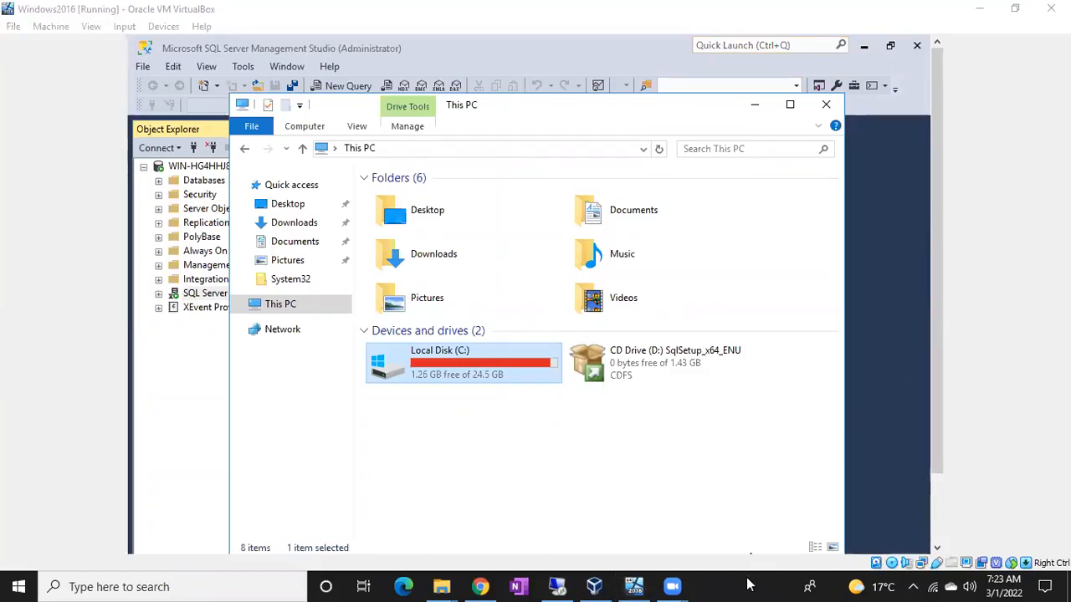
{"action": "key", "text": "super+r"}
{"action": "type", "text": "no"}
{"action": "key", "text": "Down"}
{"action": "key", "text": "Return"}
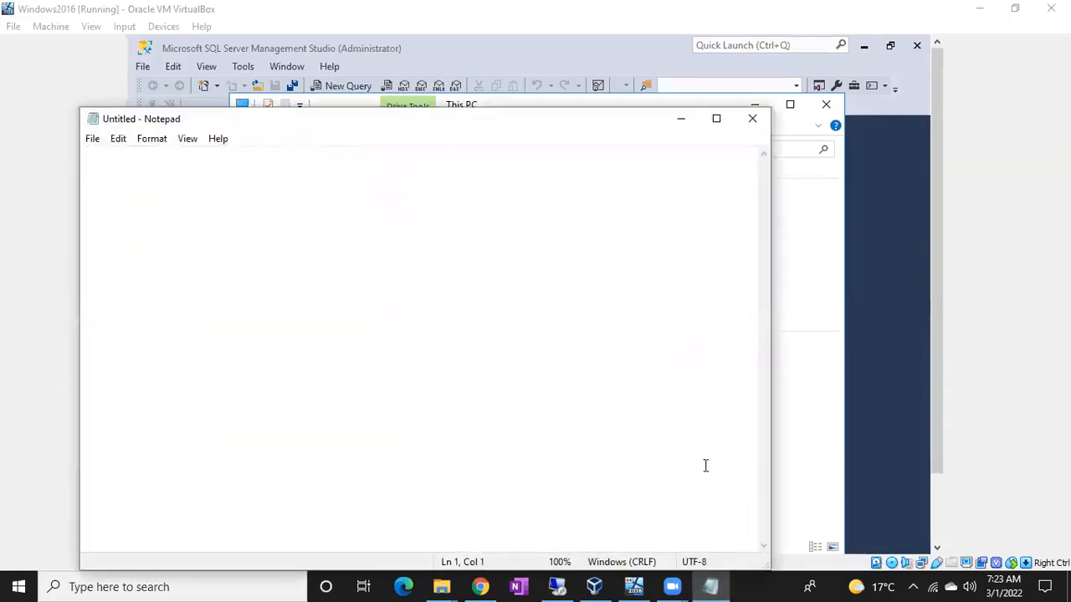
{"action": "type", "text": "Uninstall Sql Se"}
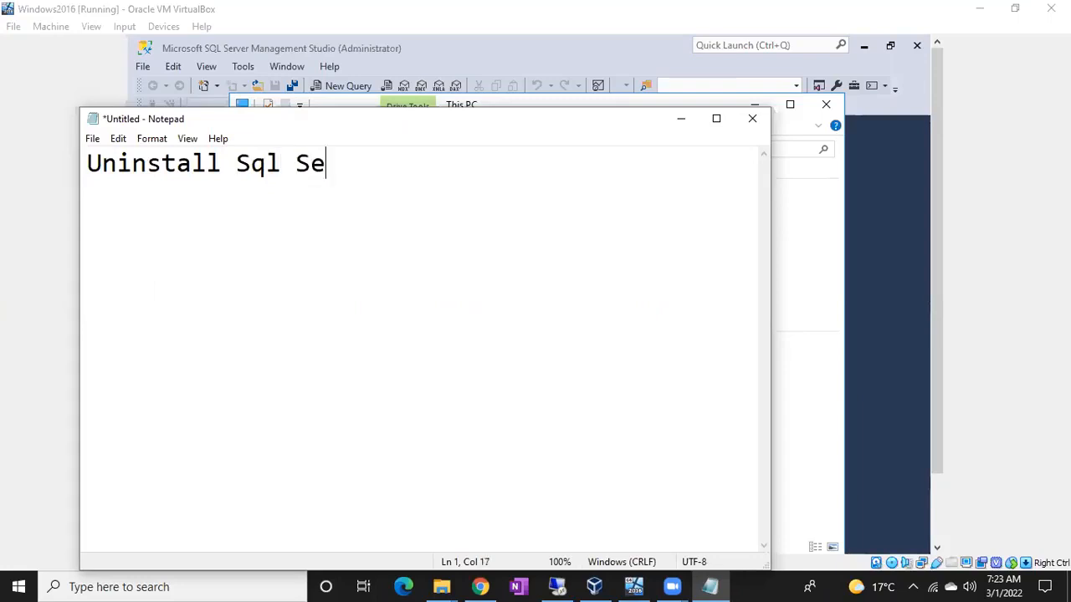
{"action": "type", "text": "rver"}
{"action": "key", "text": "Return"}
{"action": "key", "text": "Return"}
Step: Add the line "Once your change is approved" below the heading, followed by an empty line
{"action": "type", "text": "Once "}
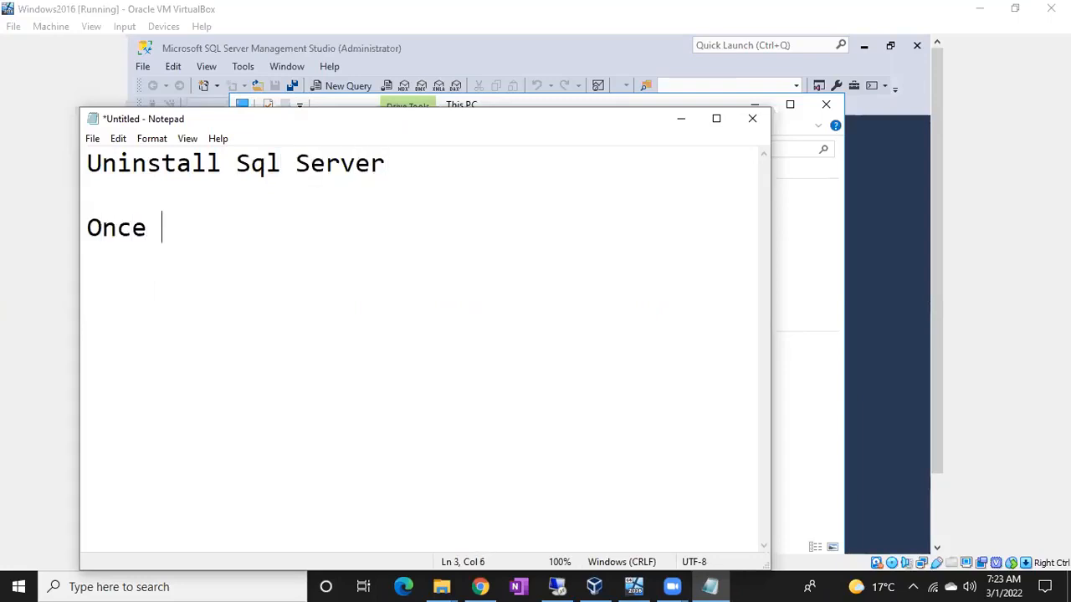
{"action": "type", "text": "your change is a"}
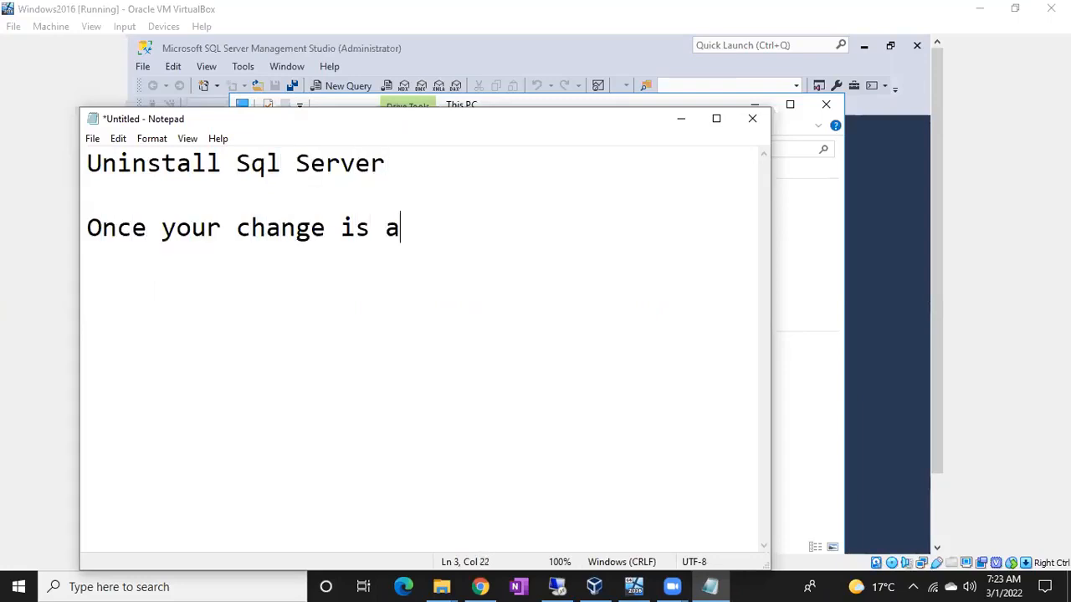
{"action": "type", "text": "pprived"}
{"action": "key", "text": "BackSpace"}
{"action": "key", "text": "BackSpace"}
{"action": "key", "text": "BackSpace"}
{"action": "key", "text": "BackSpace"}
{"action": "type", "text": "oved"}
{"action": "key", "text": "Return"}
{"action": "key", "text": "Return"}
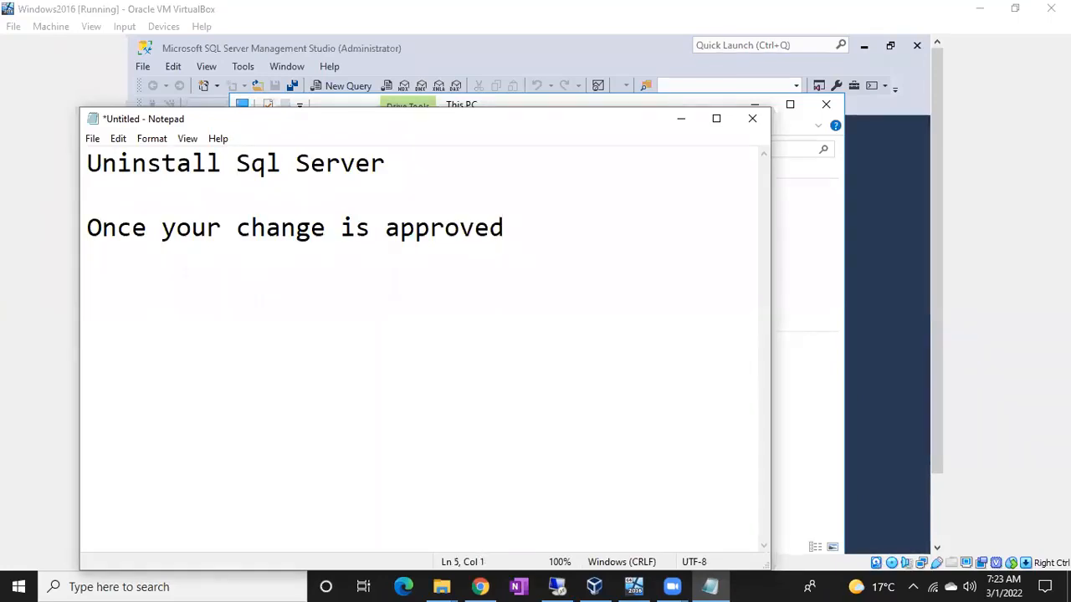
Step: Add the line "Will stop the sql server for 2 weeks" to the notes, followed by an empty line
{"action": "type", "text": "Will stop the slq"}
{"action": "key", "text": "BackSpace"}
{"action": "key", "text": "BackSpace"}
{"action": "key", "text": "BackSpace"}
{"action": "type", "text": "ql server for 2 "}
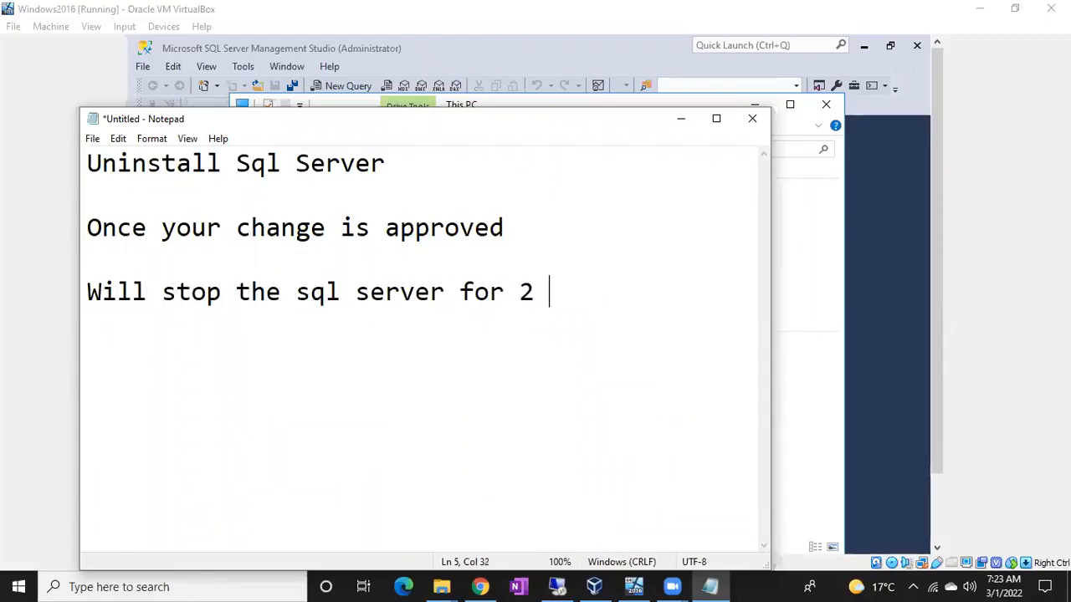
{"action": "type", "text": "weeks"}
{"action": "key", "text": "Return"}
{"action": "key", "text": "Return"}
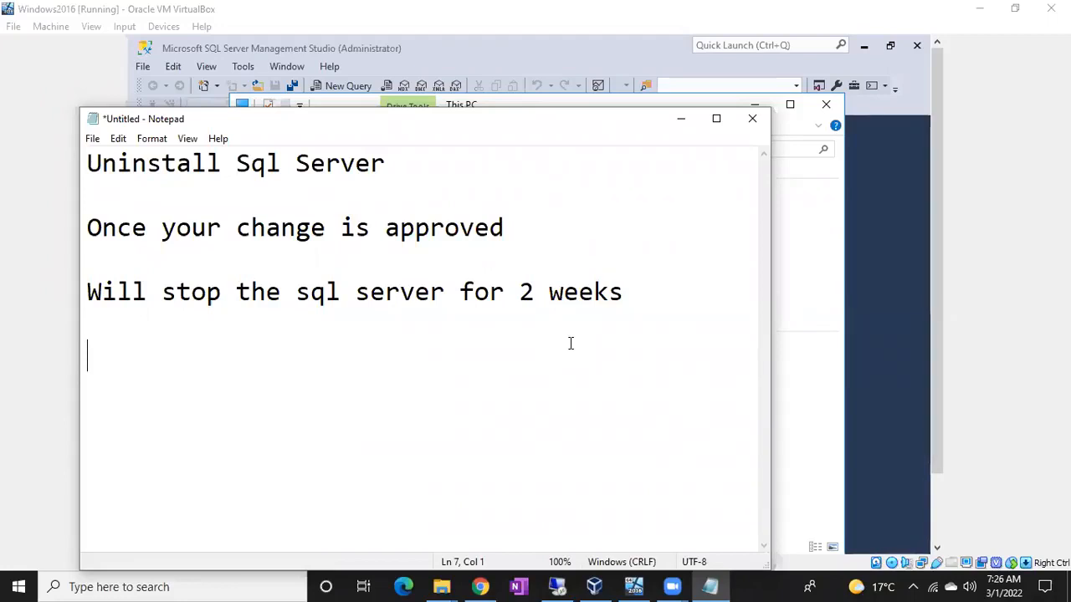
Step: Add the lines "Create VM", "Install Windows Server", ".net framework" and "Install sql server" at the end of the notes
{"action": "type", "text": "Create VM"}
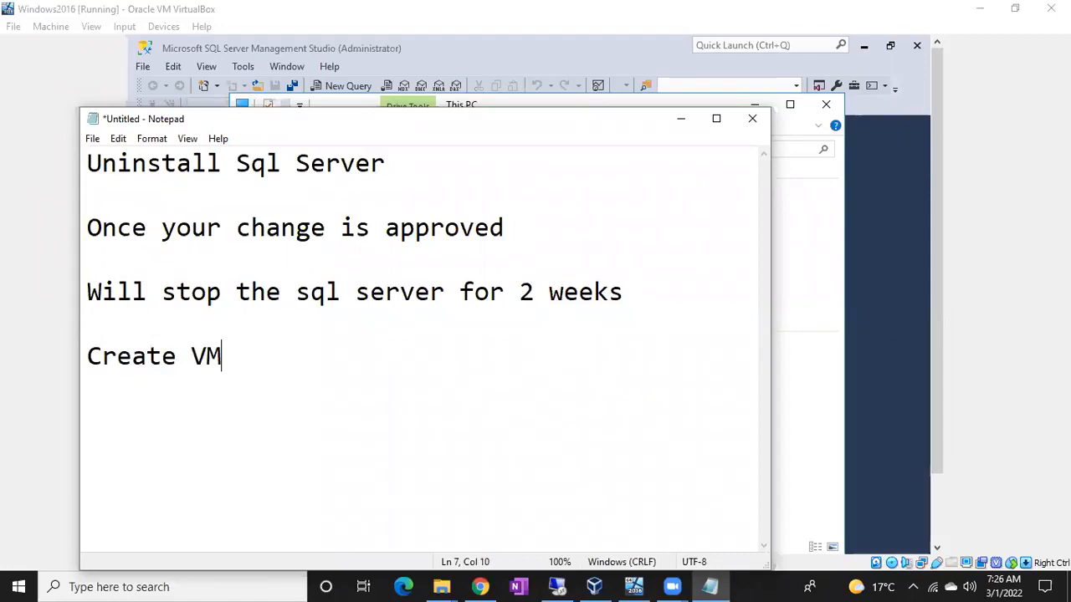
{"action": "key", "text": "Return"}
{"action": "type", "text": "Install"}
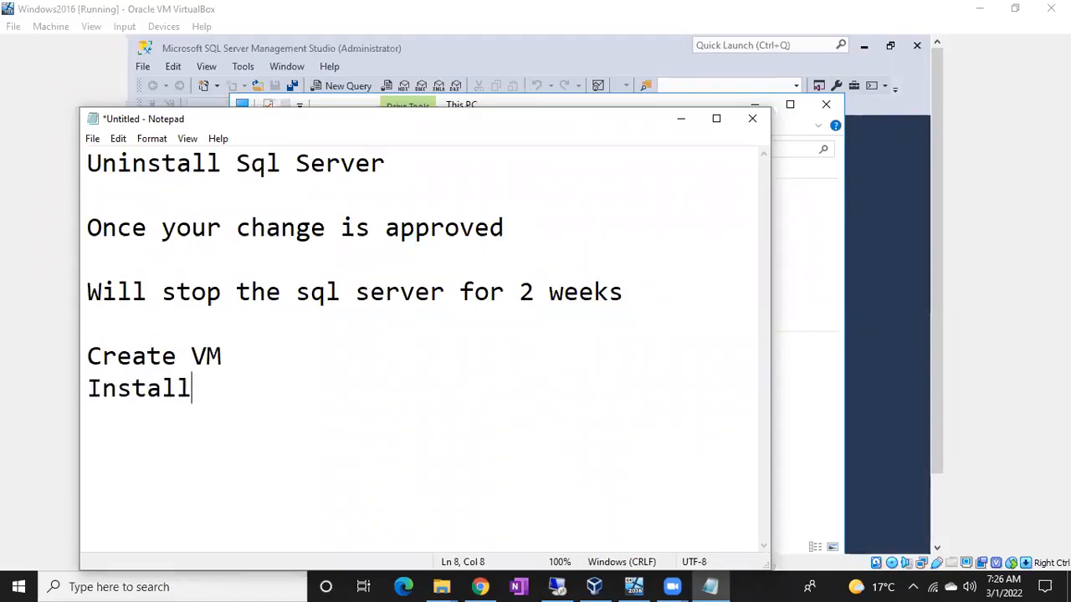
{"action": "type", "text": " Windows Server"}
{"action": "key", "text": "Return"}
{"action": "type", "text": ">"}
{"action": "key", "text": "BackSpace"}
{"action": "type", "text": "."}
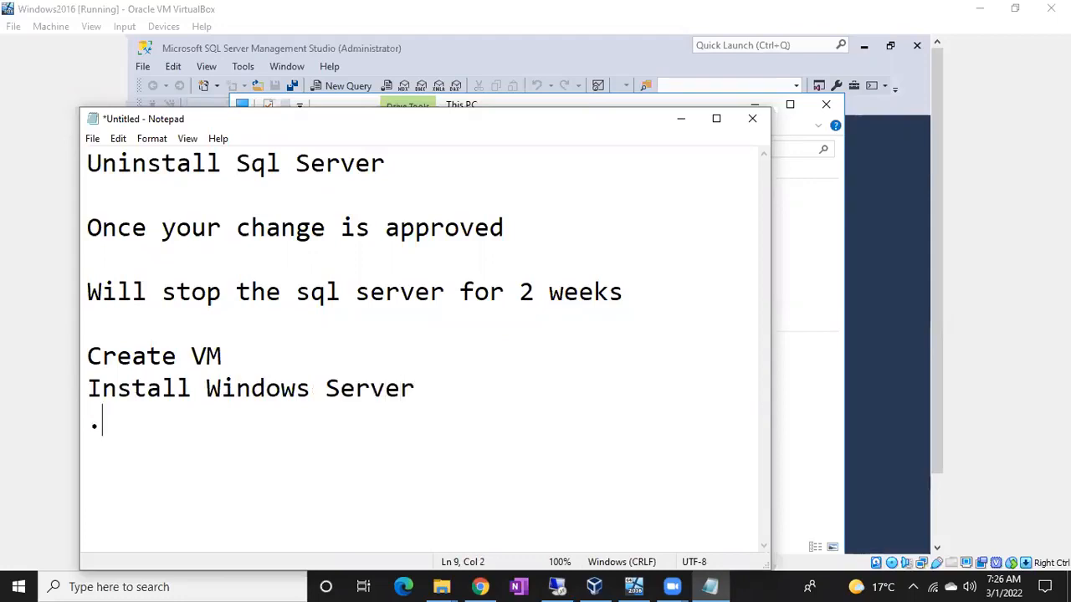
{"action": "type", "text": "net framework"}
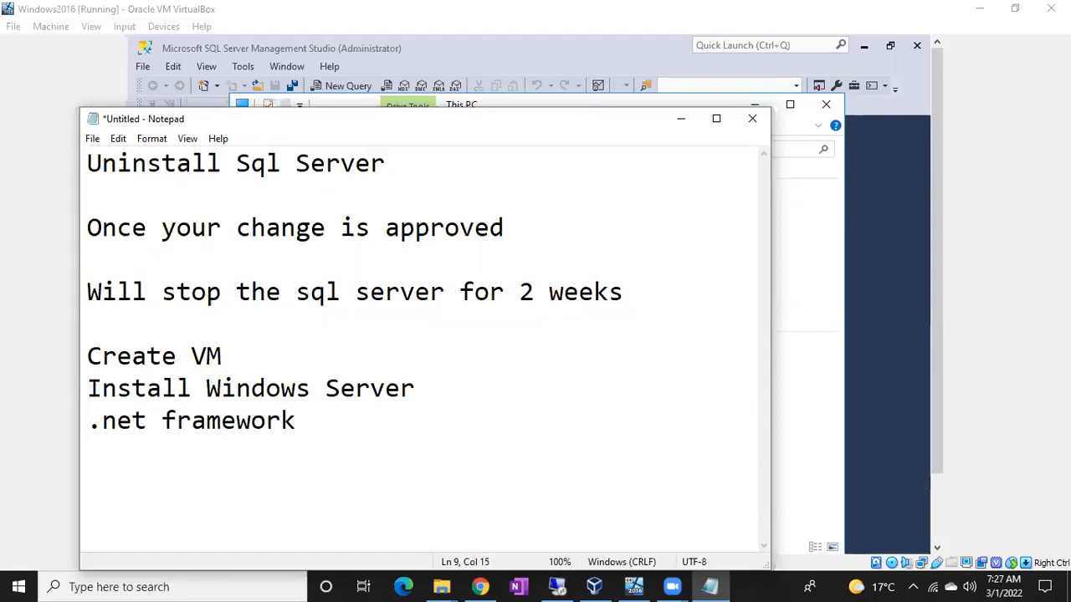
{"action": "key", "text": "Return"}
{"action": "type", "text": "Install sql server"}
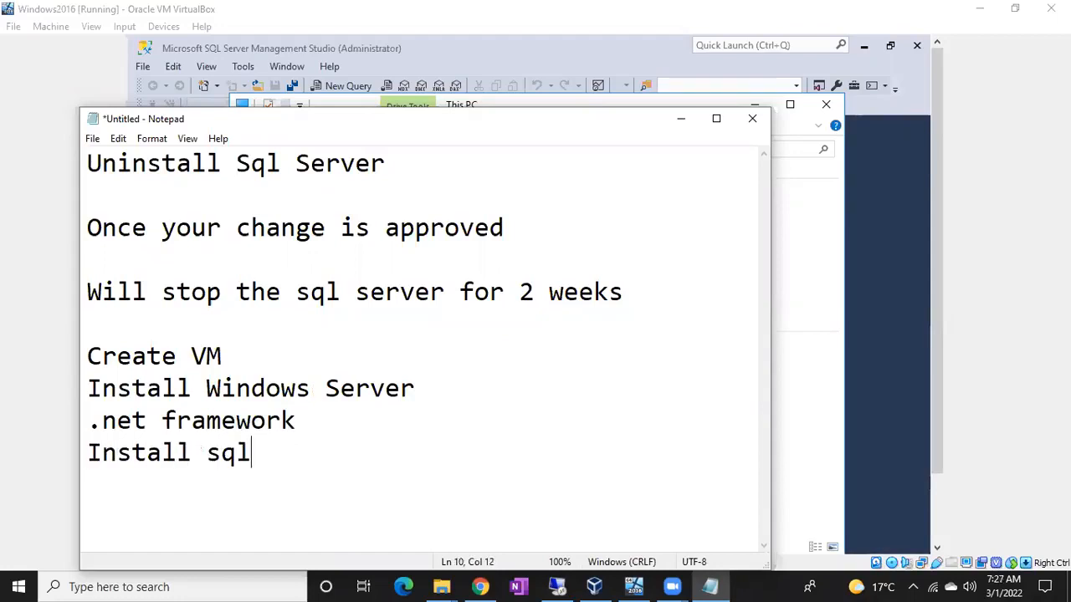
{"action": "key", "text": "Return"}
Step: Insert the heading "Commission" on its own line directly above "Create VM"
{"action": "key", "text": "Up"}
{"action": "key", "text": "Up"}
{"action": "key", "text": "Up"}
{"action": "key", "text": "Up"}
{"action": "key", "text": "Up"}
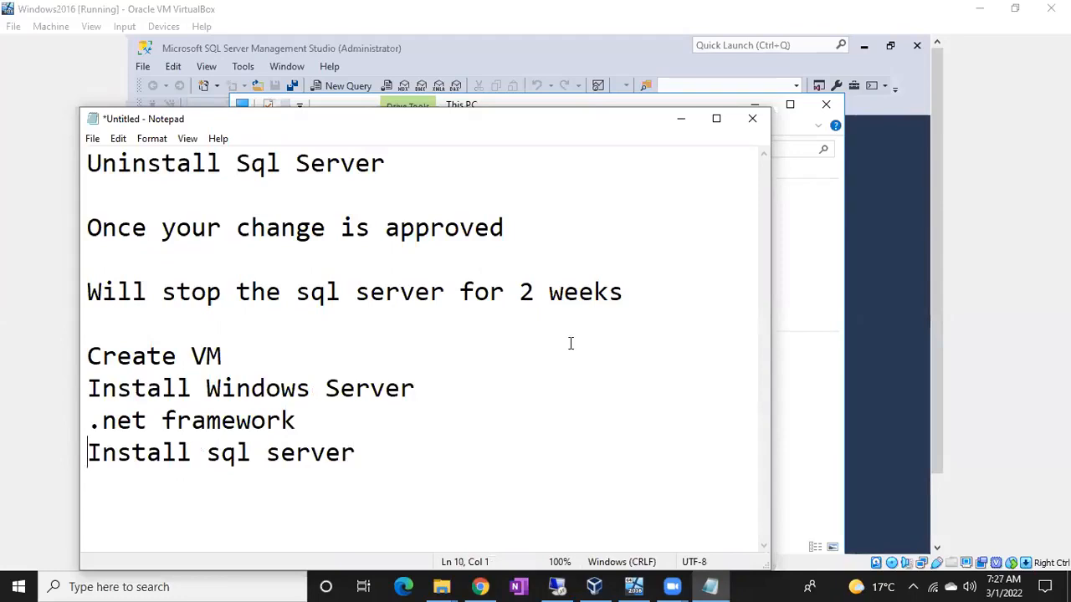
{"action": "key", "text": "Return"}
{"action": "type", "text": "Commission"}
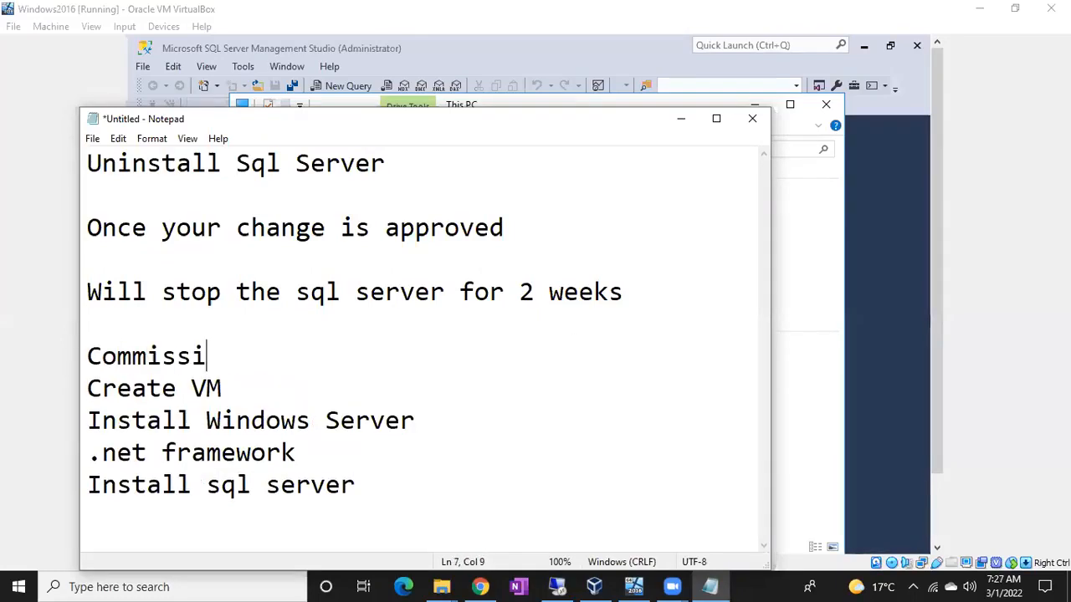
Step: Insert the line "Network settings" between "Install Windows Server" and ".net framework"
{"action": "key", "text": "Down"}
{"action": "key", "text": "Down"}
{"action": "key", "text": "Down"}
{"action": "left_click", "coordinate": [422, 423]}
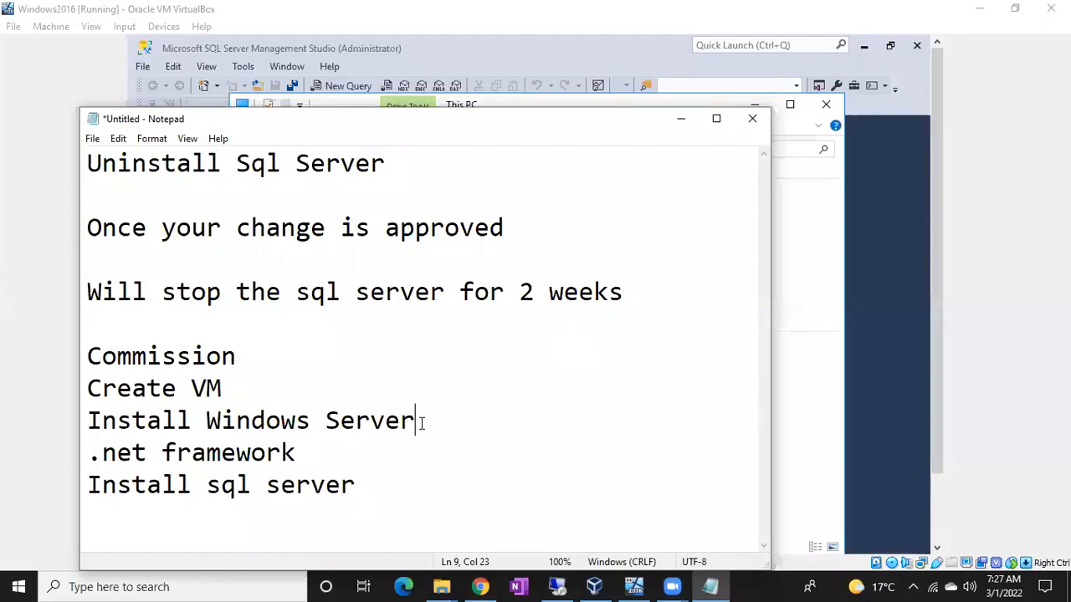
{"action": "key", "text": "Return"}
{"action": "type", "text": "Network "}
{"action": "type", "text": "settings"}
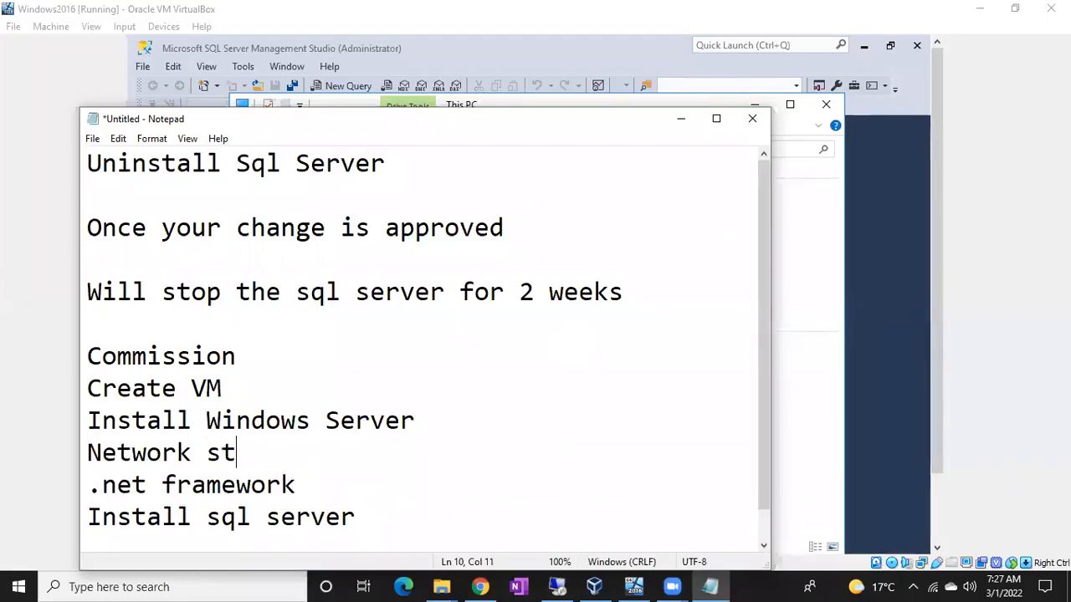
{"action": "scroll", "coordinate": [401, 468], "scroll_direction": "down", "scroll_amount": 1}
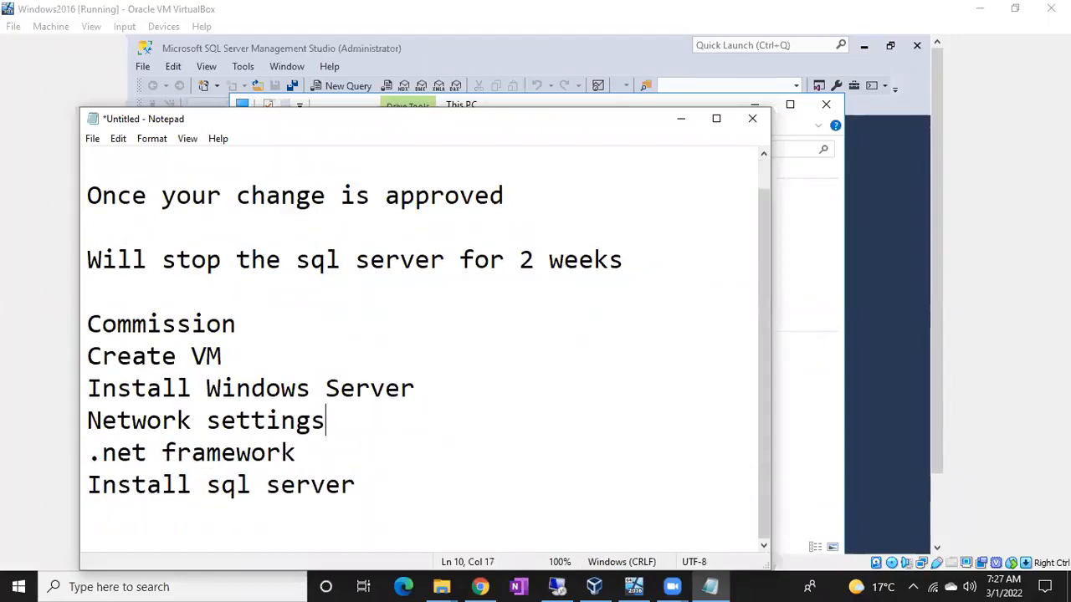
Step: Add the heading "Decomission" below "Install sql server", separated by an empty line
{"action": "left_click", "coordinate": [381, 499]}
{"action": "key", "text": "Return"}
{"action": "key", "text": "Return"}
{"action": "type", "text": "Decomissions"}
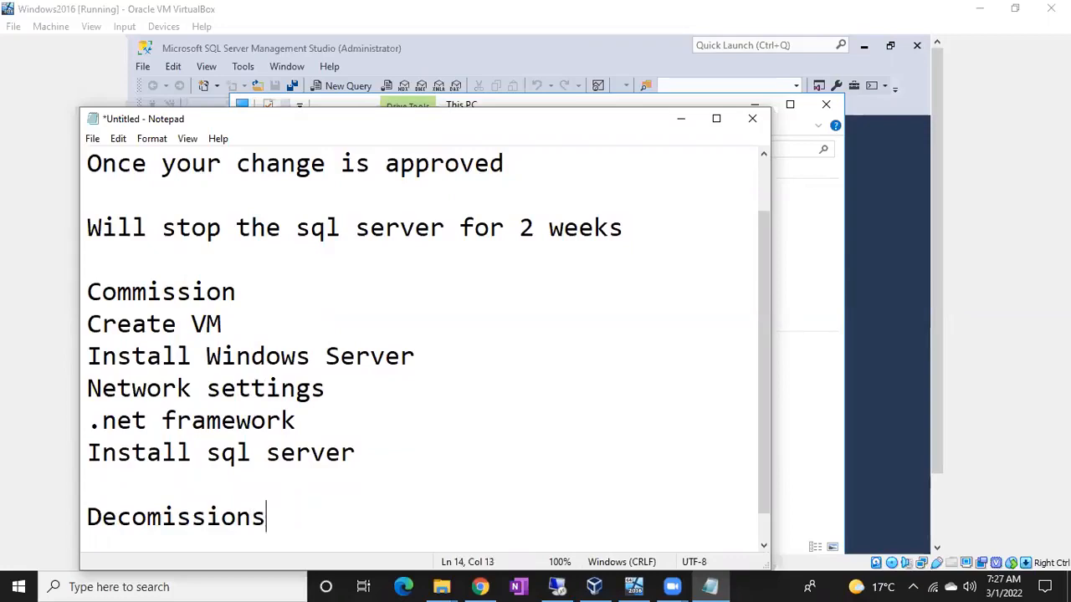
{"action": "key", "text": "BackSpace"}
{"action": "key", "text": "Return"}
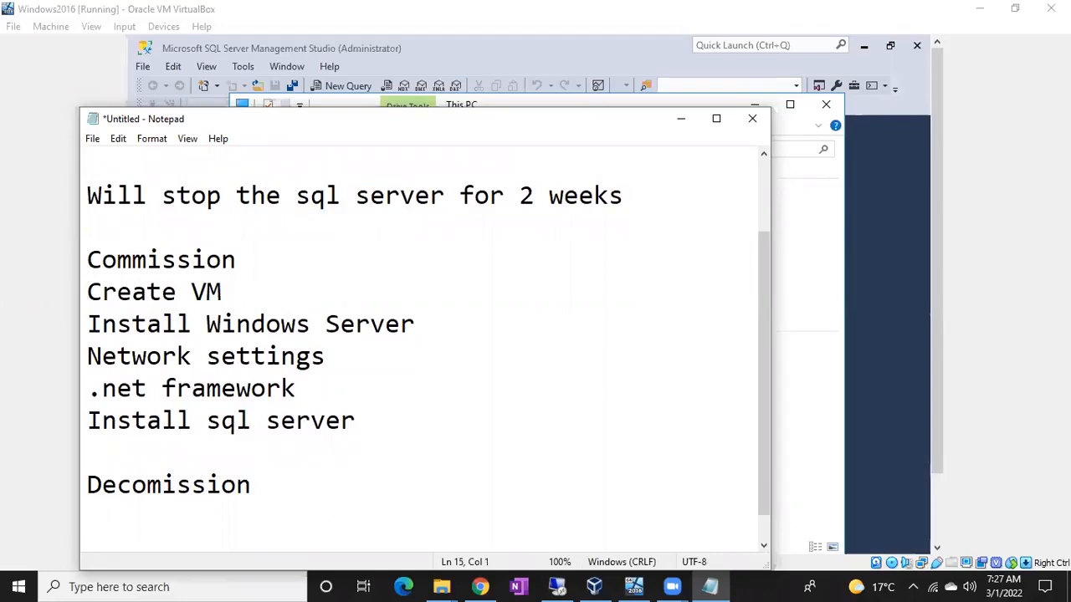
Step: Highlight the commissioning lines from "Commission" to ".net framework" and the "Install sql server" line to review them
{"action": "left_click_drag", "start_coordinate": [358, 421], "coordinate": [85, 419]}
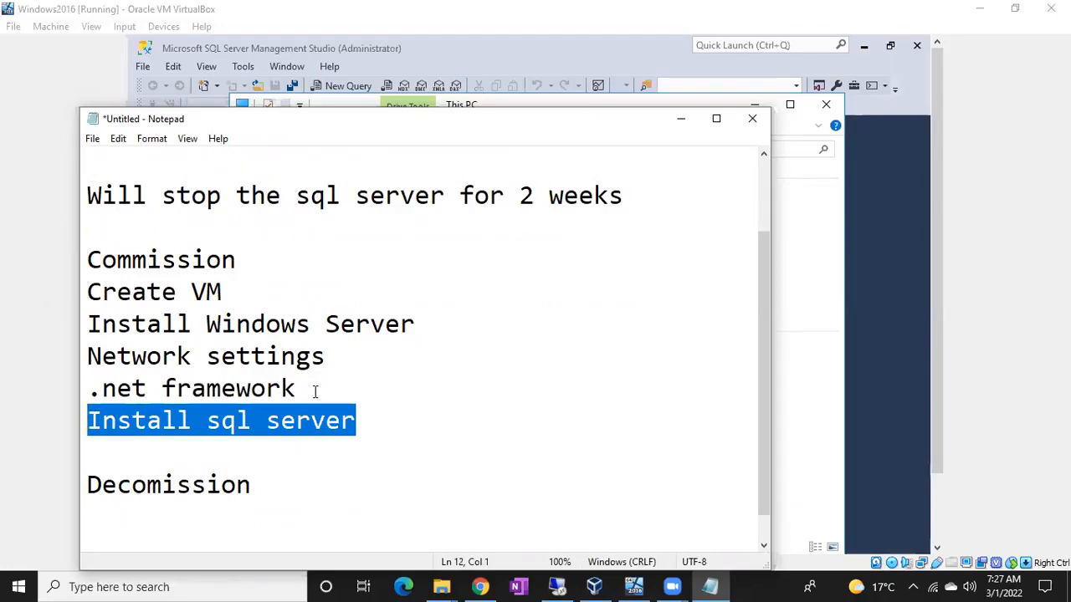
{"action": "left_click", "coordinate": [339, 393]}
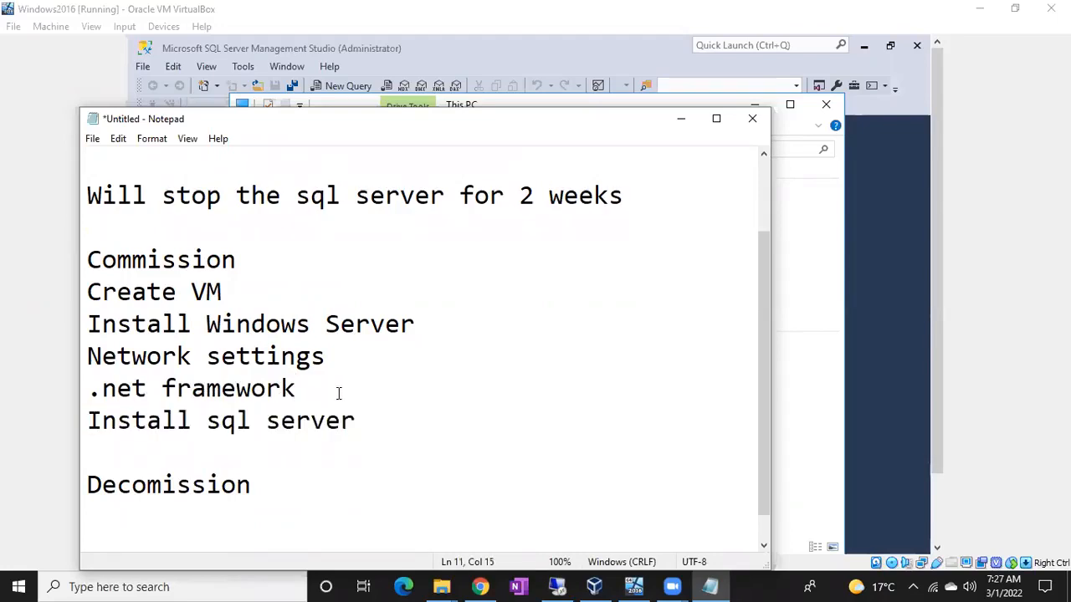
{"action": "left_click_drag", "start_coordinate": [339, 393], "coordinate": [86, 270]}
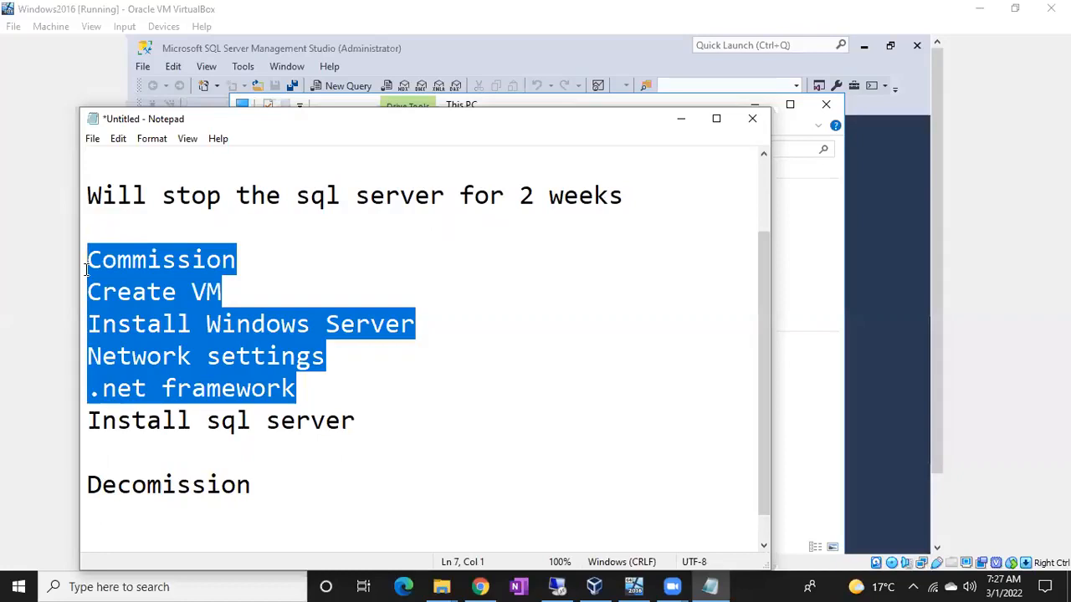
{"action": "left_click", "coordinate": [118, 285]}
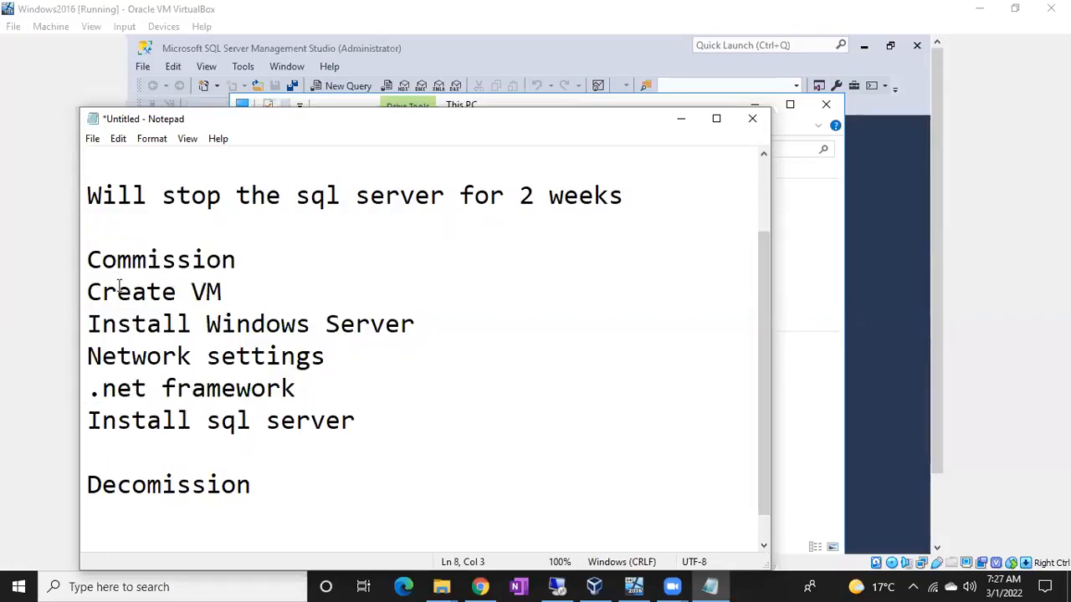
{"action": "left_click_drag", "start_coordinate": [102, 292], "coordinate": [304, 379]}
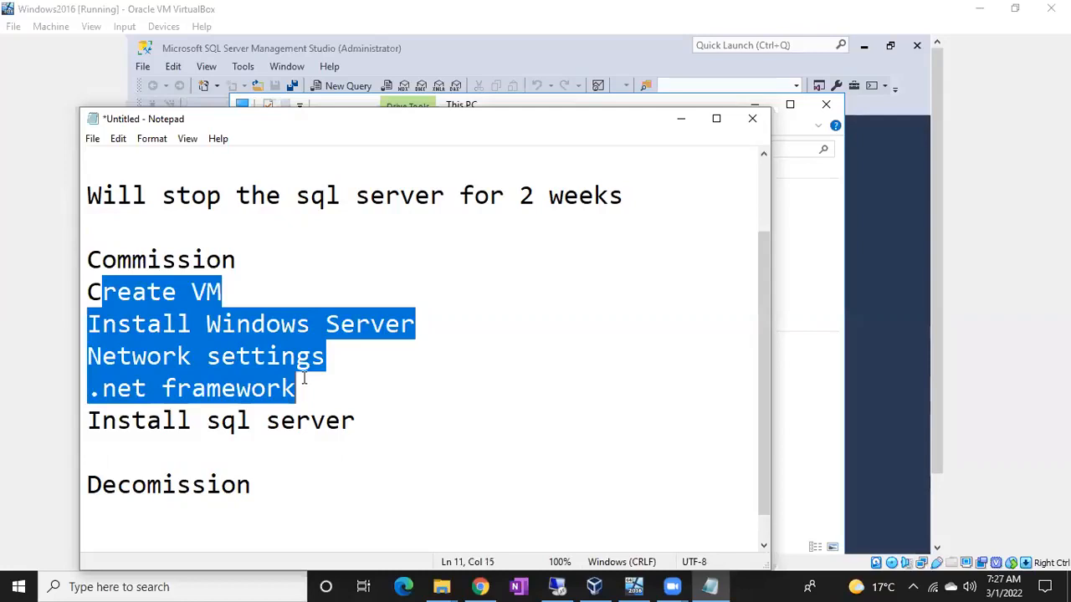
{"action": "left_click_drag", "start_coordinate": [358, 423], "coordinate": [75, 423]}
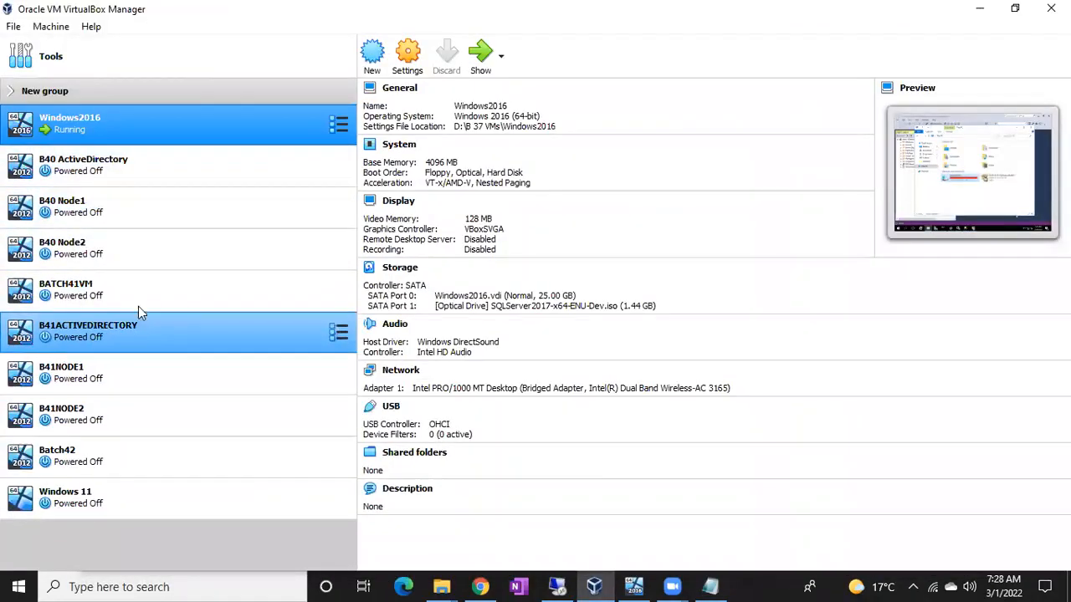
Step: In VirtualBox Manager, examine the removal options for the B40 ActiveDirectory virtual machine and cancel without removing it
{"action": "right_click", "coordinate": [126, 121]}
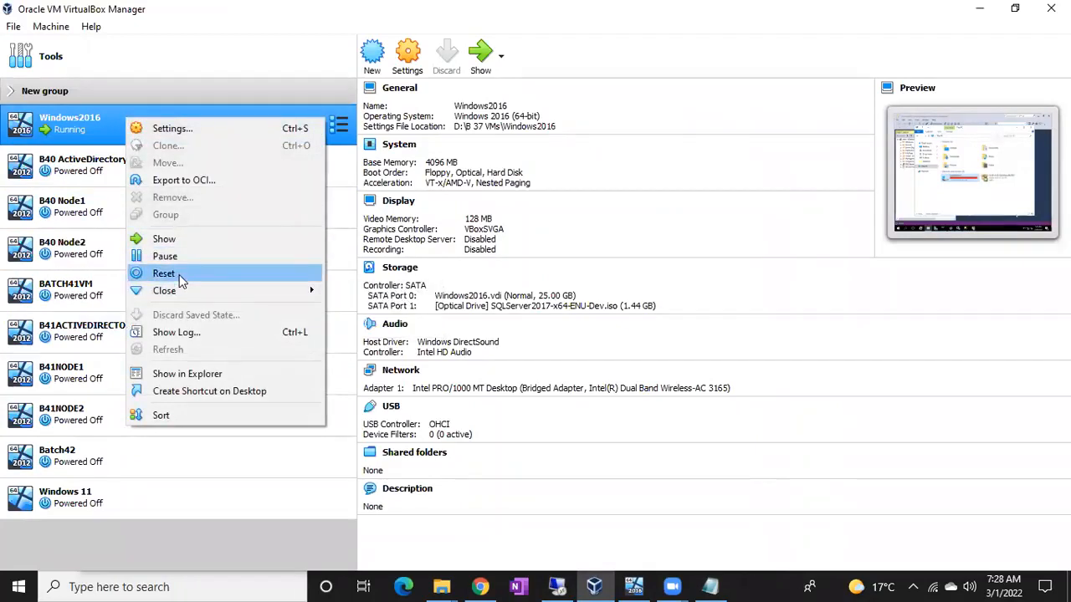
{"action": "left_click", "coordinate": [82, 174]}
{"action": "right_click", "coordinate": [82, 174]}
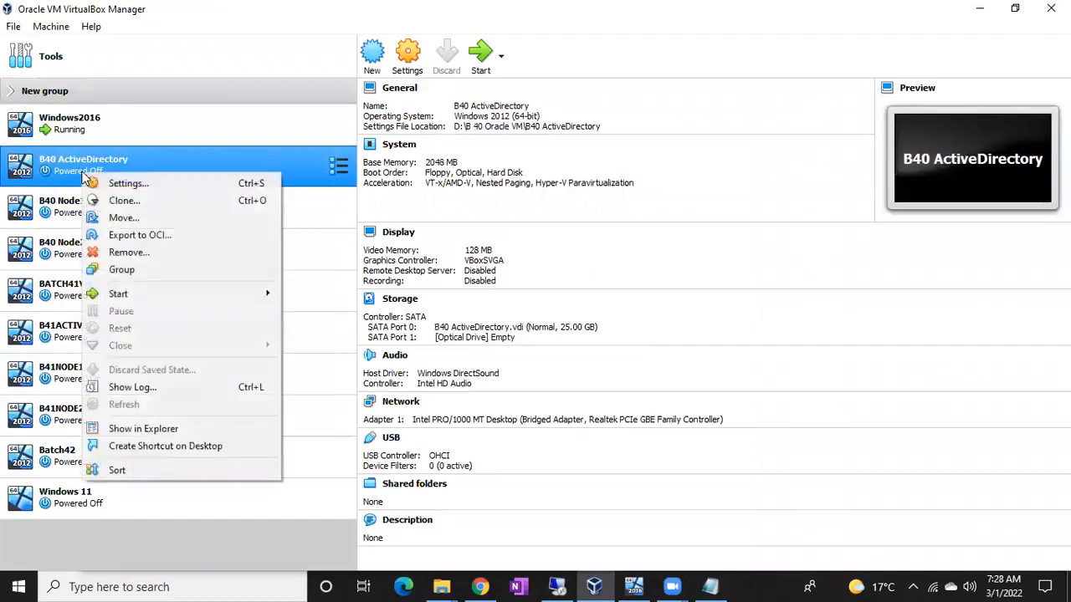
{"action": "left_click", "coordinate": [130, 253]}
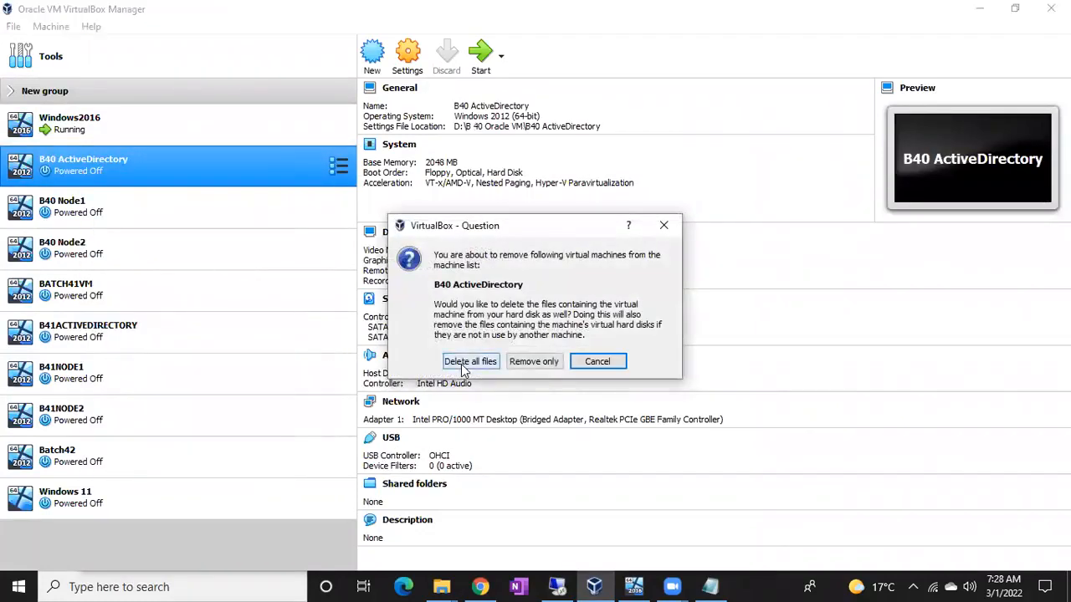
{"action": "left_click", "coordinate": [594, 362]}
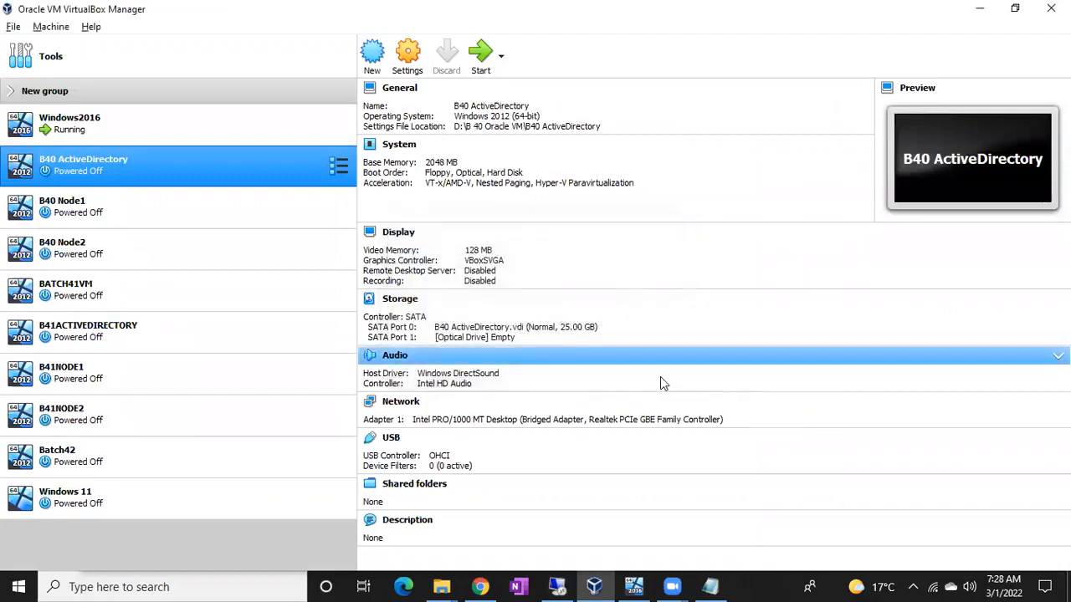
Step: Switch back to the Notepad notes and add the line "Will Stop the Instance for 2 weeks" below "Decomission"
{"action": "key", "text": "alt+Tab"}
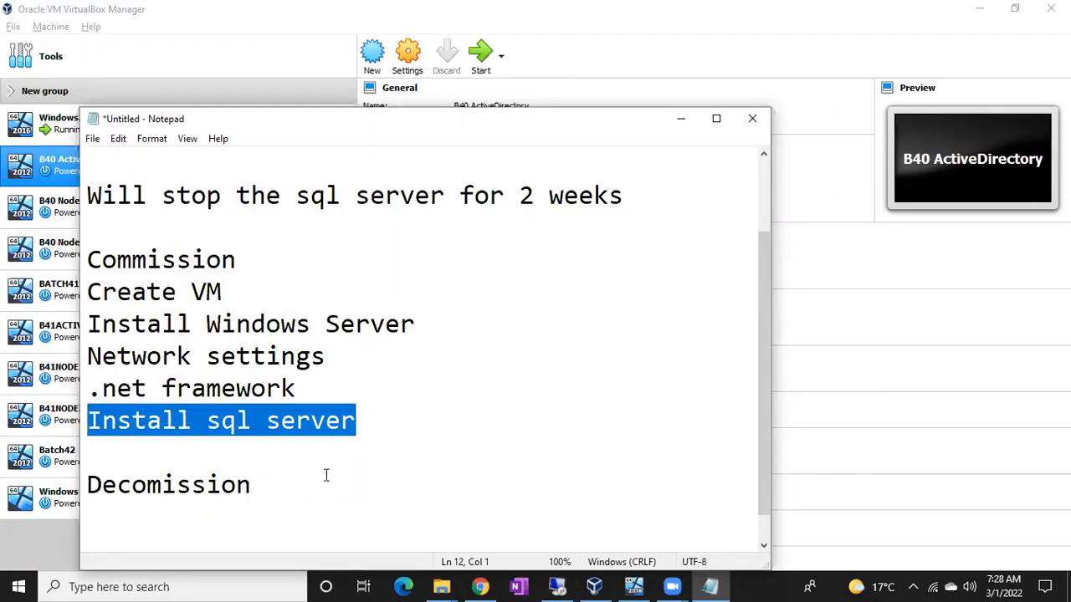
{"action": "left_click", "coordinate": [285, 492]}
{"action": "key", "text": "Return"}
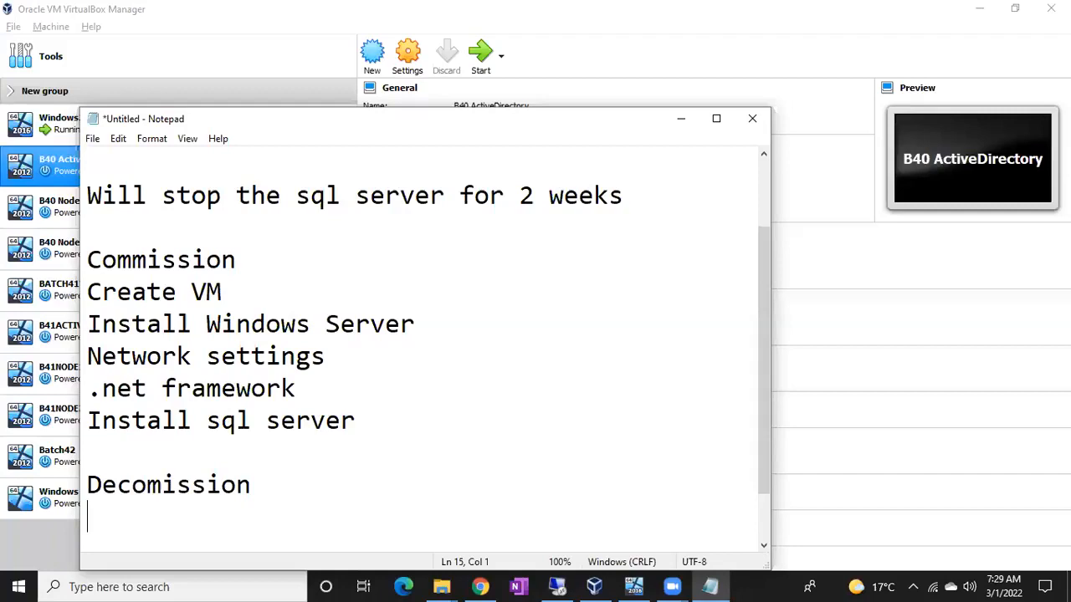
{"action": "type", "text": "Will "}
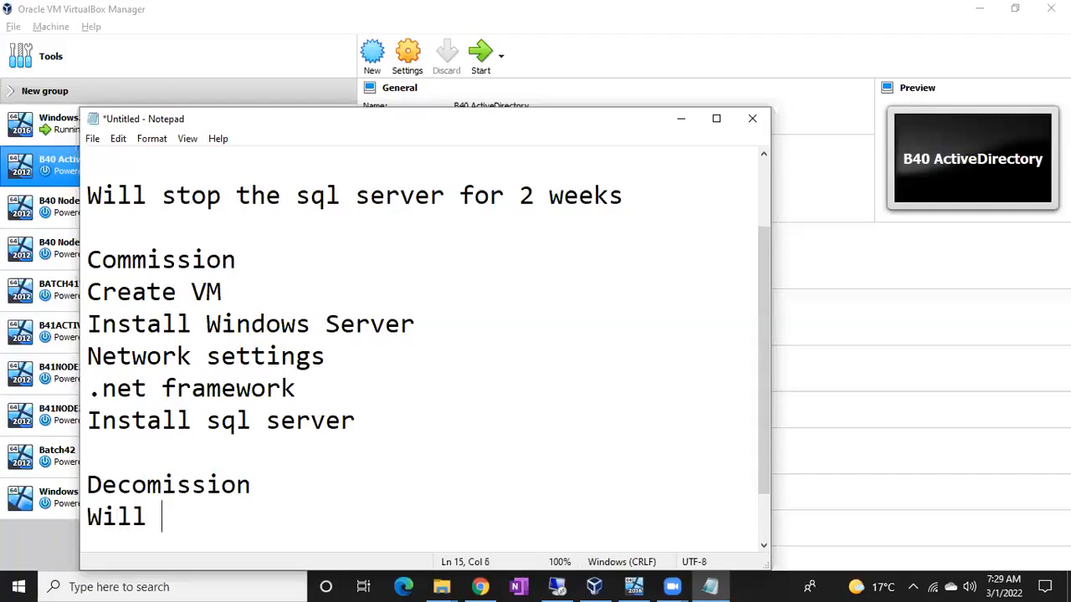
{"action": "type", "text": "Stop the Instan"}
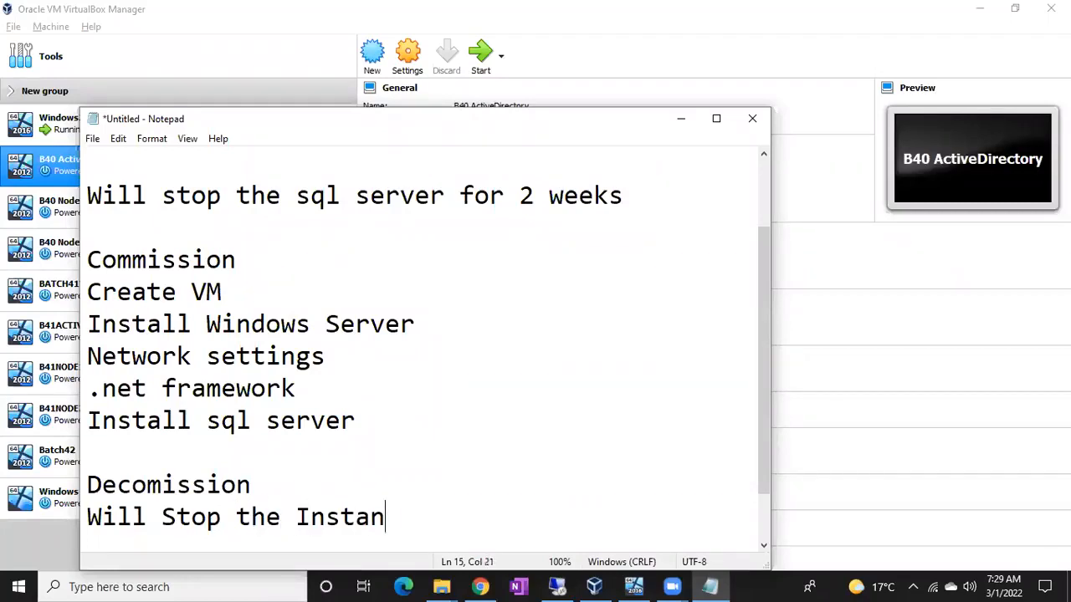
{"action": "type", "text": "ce for 2 weeks"}
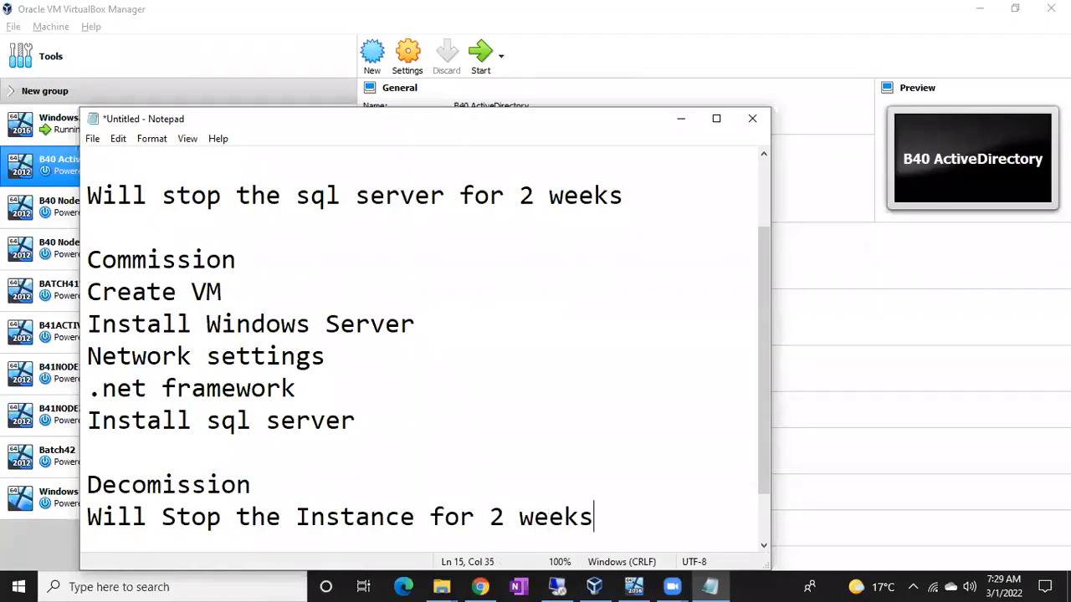
{"action": "key", "text": "Return"}
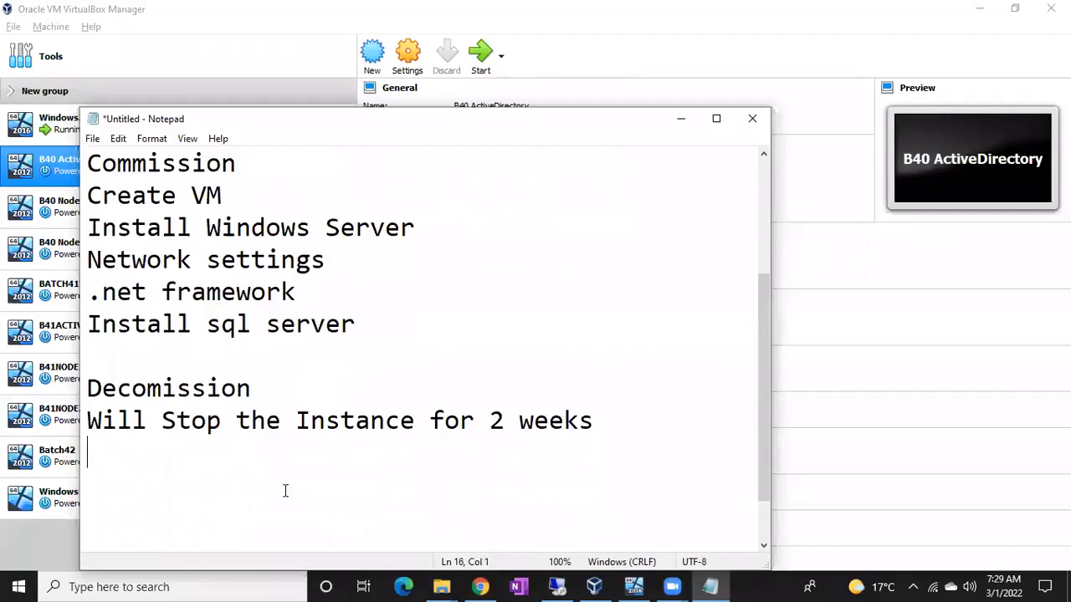
Step: Add the line "Connection issues are there" below the line about stopping the instance
{"action": "type", "text": "Conne"}
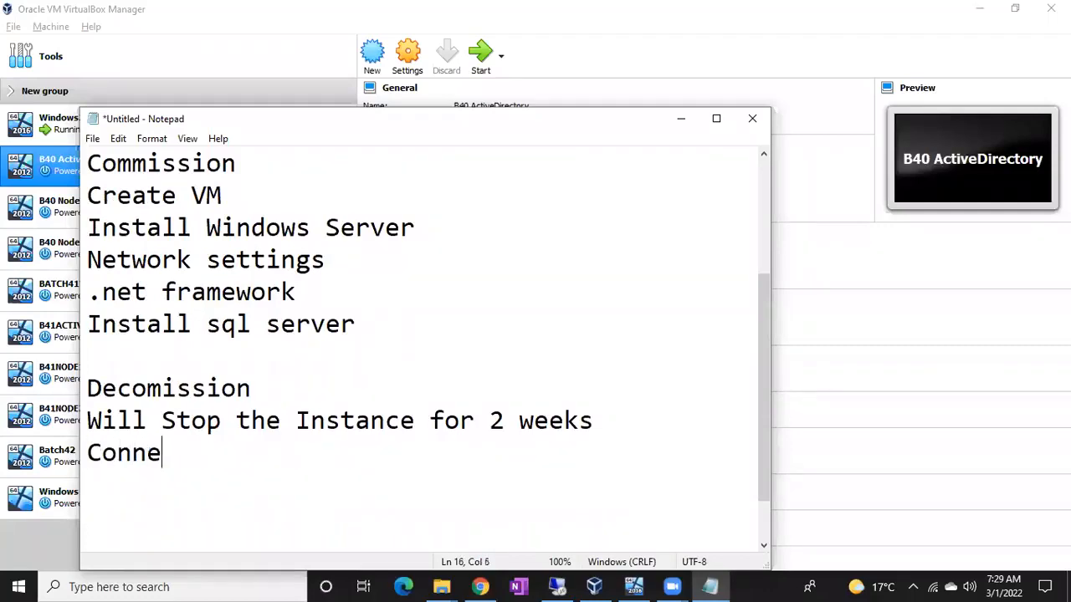
{"action": "type", "text": "ction issu"}
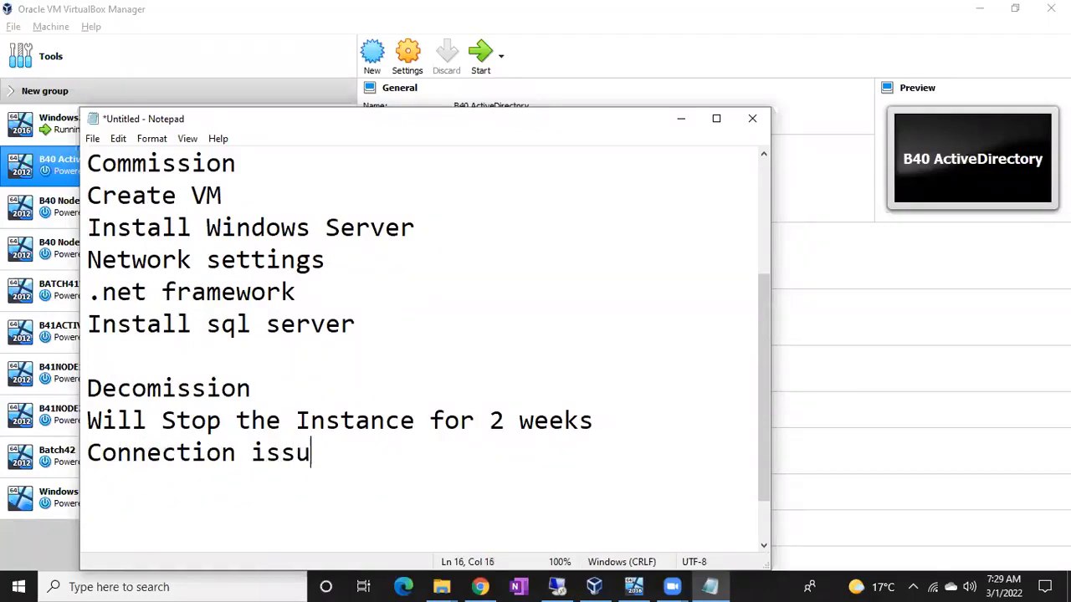
{"action": "type", "text": "es are there"}
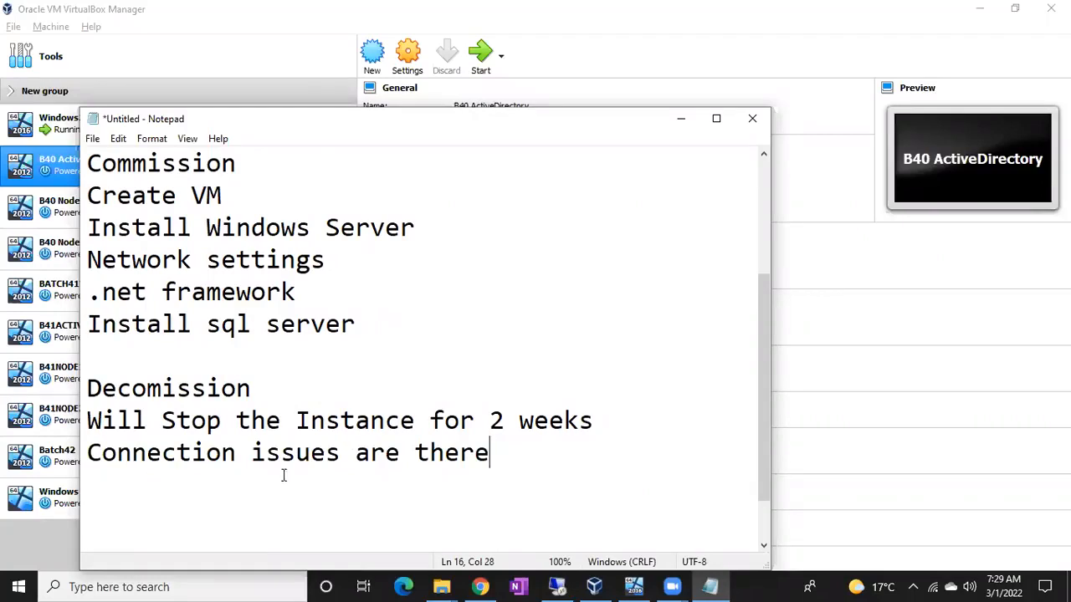
{"action": "left_click_drag", "start_coordinate": [249, 421], "coordinate": [510, 421]}
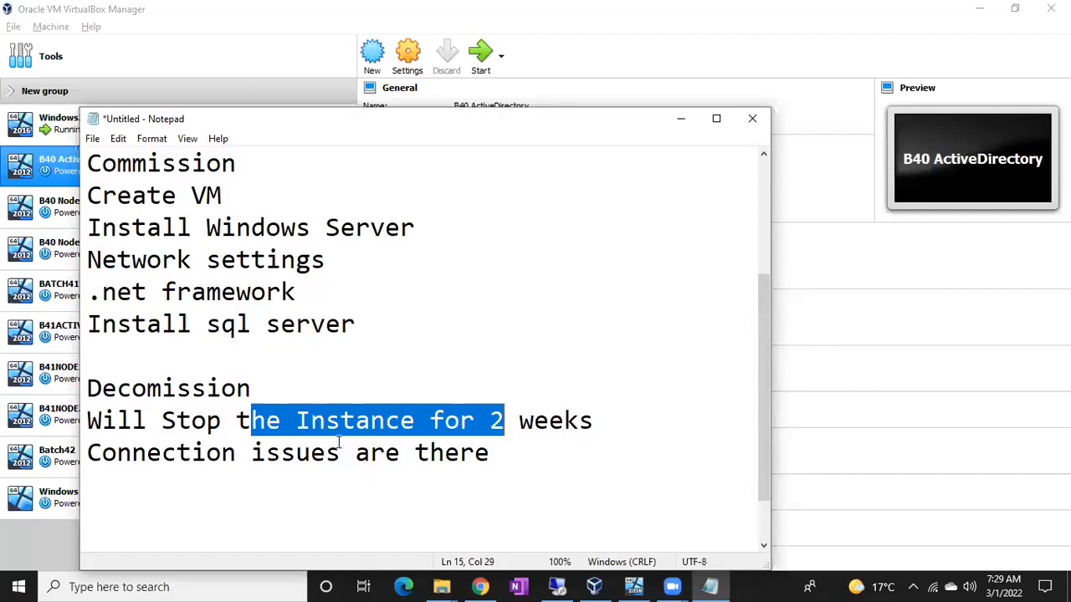
{"action": "left_click", "coordinate": [186, 425]}
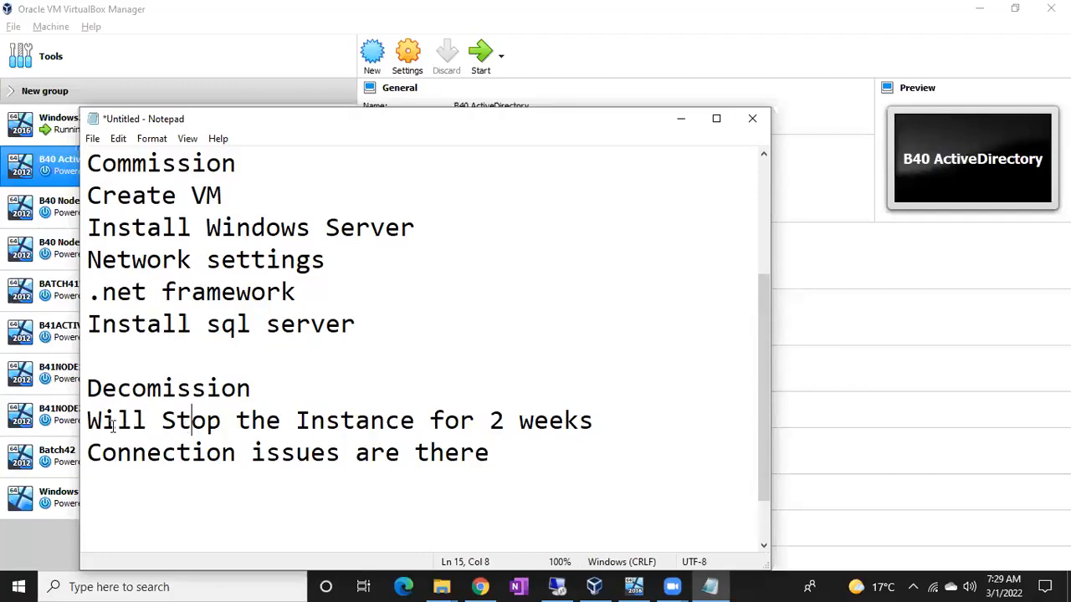
Step: Highlight the decommissioning line "Will Stop the Instance for 2 weeks" in the notes to review it
{"action": "left_click_drag", "start_coordinate": [88, 422], "coordinate": [566, 421]}
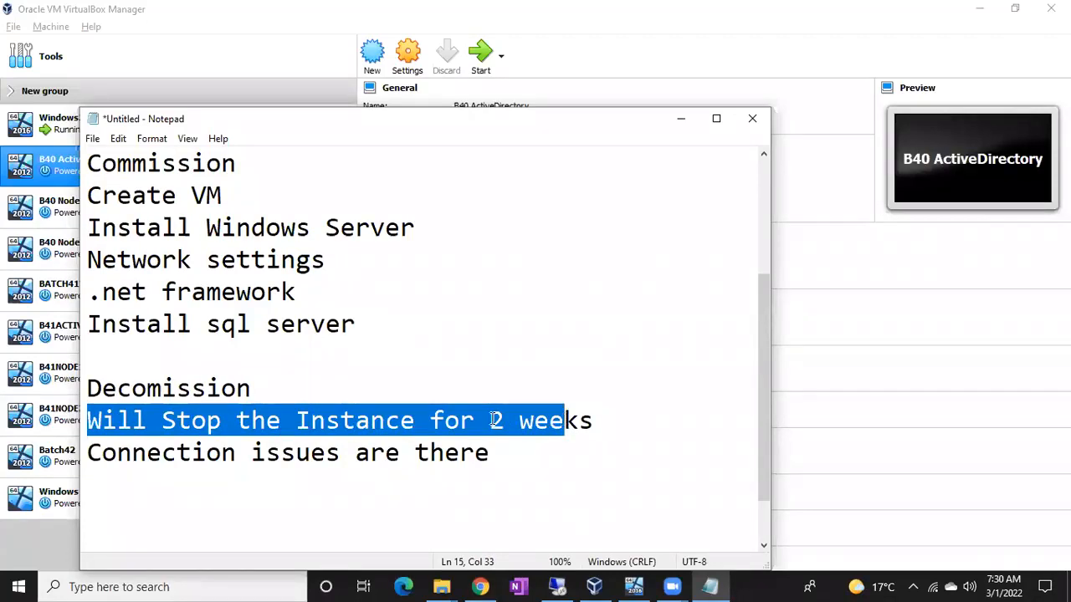
{"action": "left_click", "coordinate": [379, 427]}
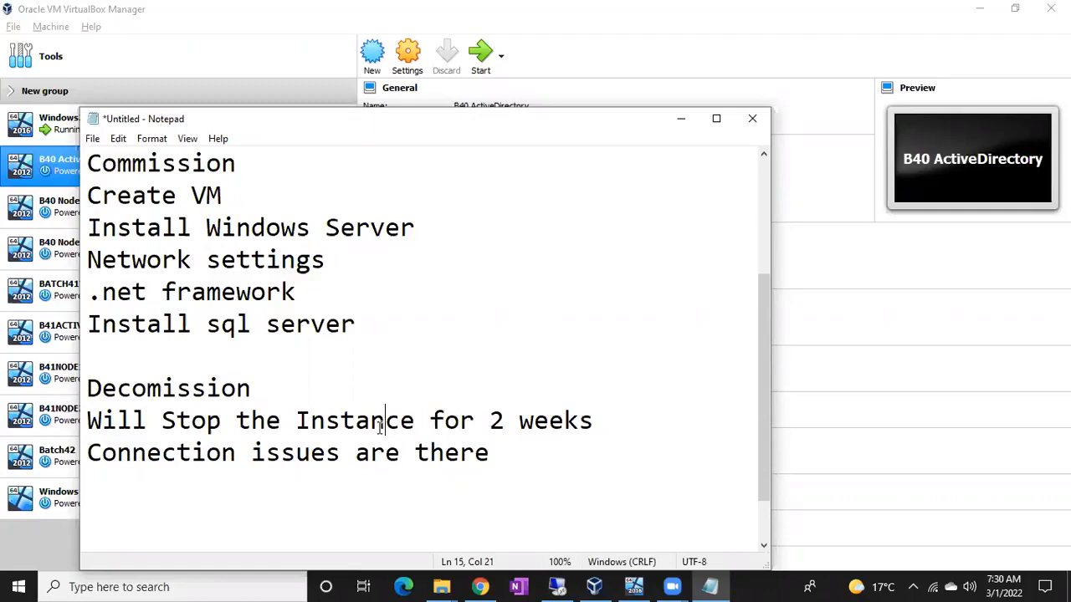
{"action": "left_click_drag", "start_coordinate": [596, 421], "coordinate": [89, 412]}
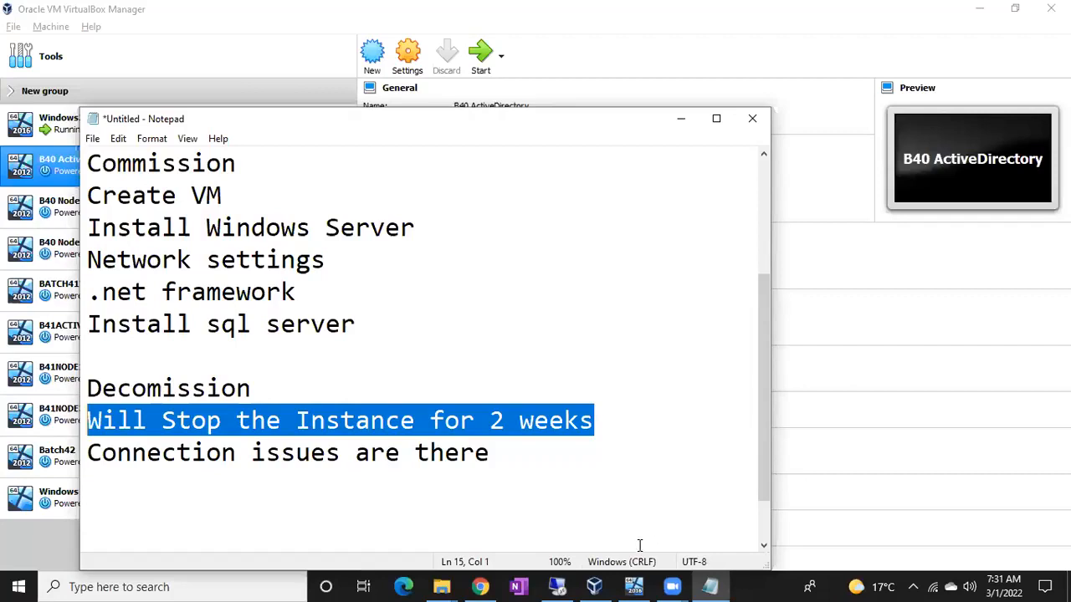
Step: Switch to the Windows2016 virtual machine, minimize File Explorer and open Programs and Features by running appwiz.cpl
{"action": "left_click", "coordinate": [558, 587]}
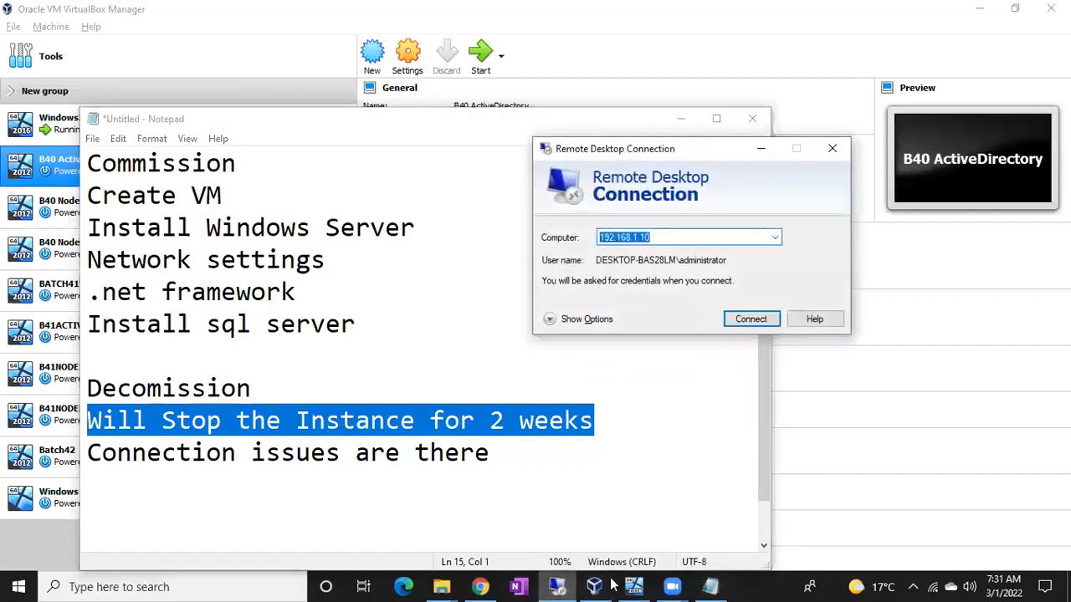
{"action": "left_click", "coordinate": [644, 586]}
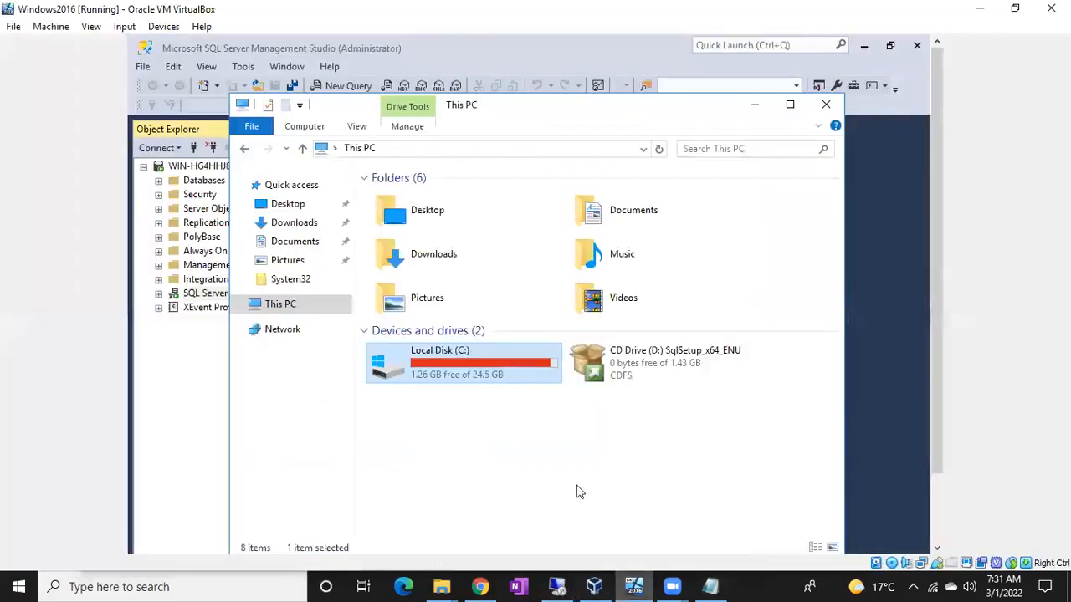
{"action": "left_click", "coordinate": [758, 103]}
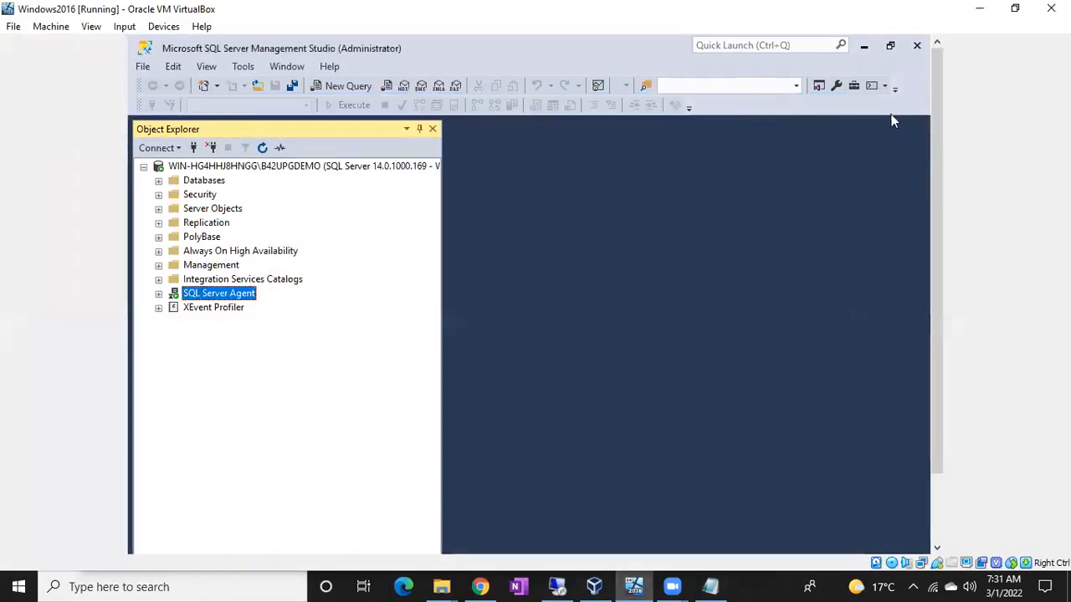
{"action": "left_click_drag", "start_coordinate": [931, 153], "coordinate": [931, 226]}
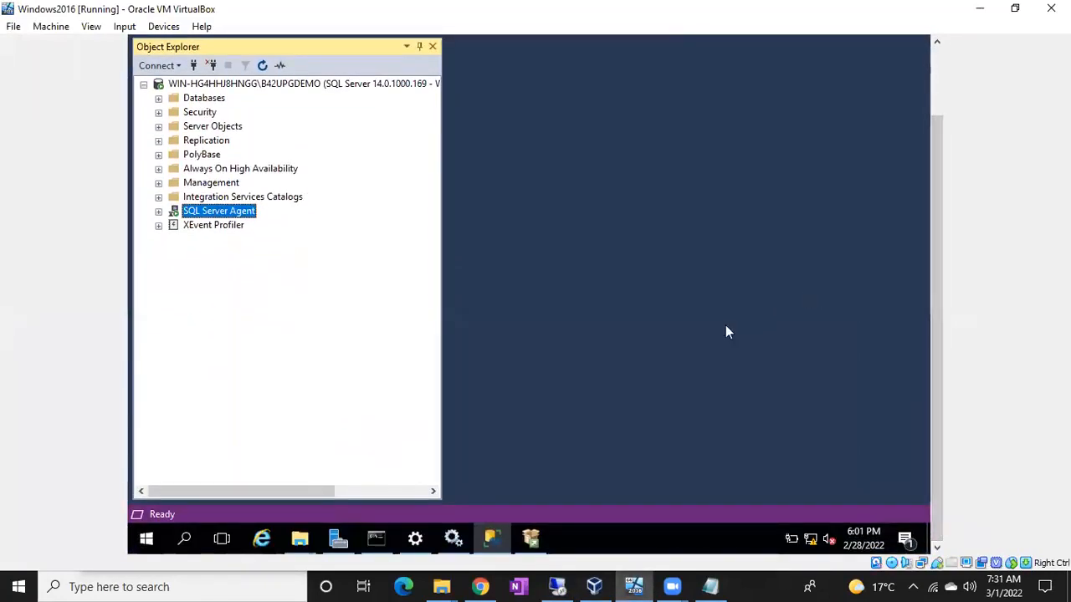
{"action": "left_click", "coordinate": [597, 536]}
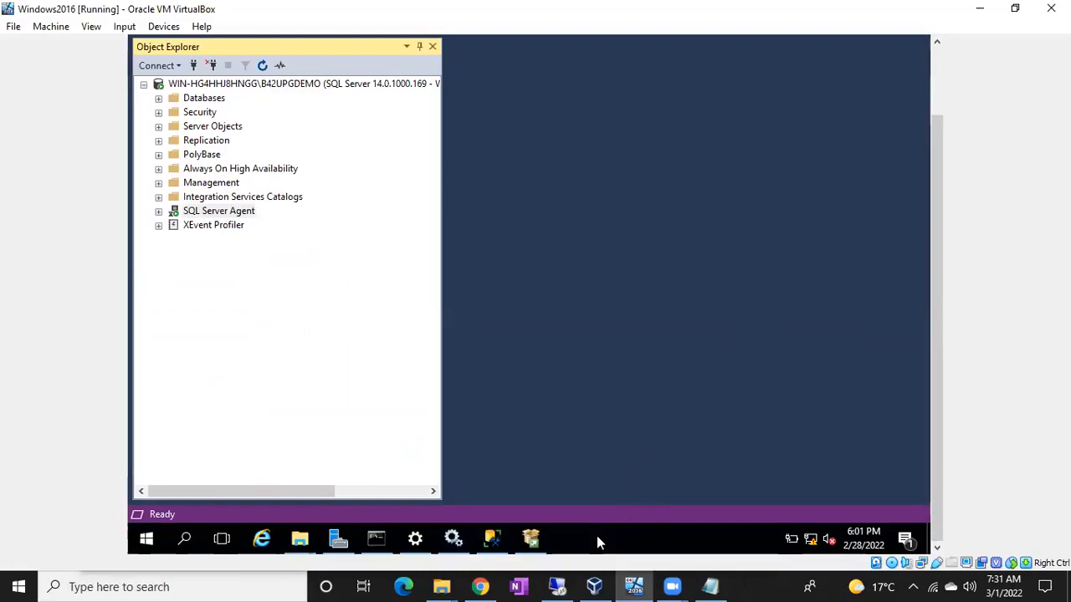
{"action": "key", "text": "super+r"}
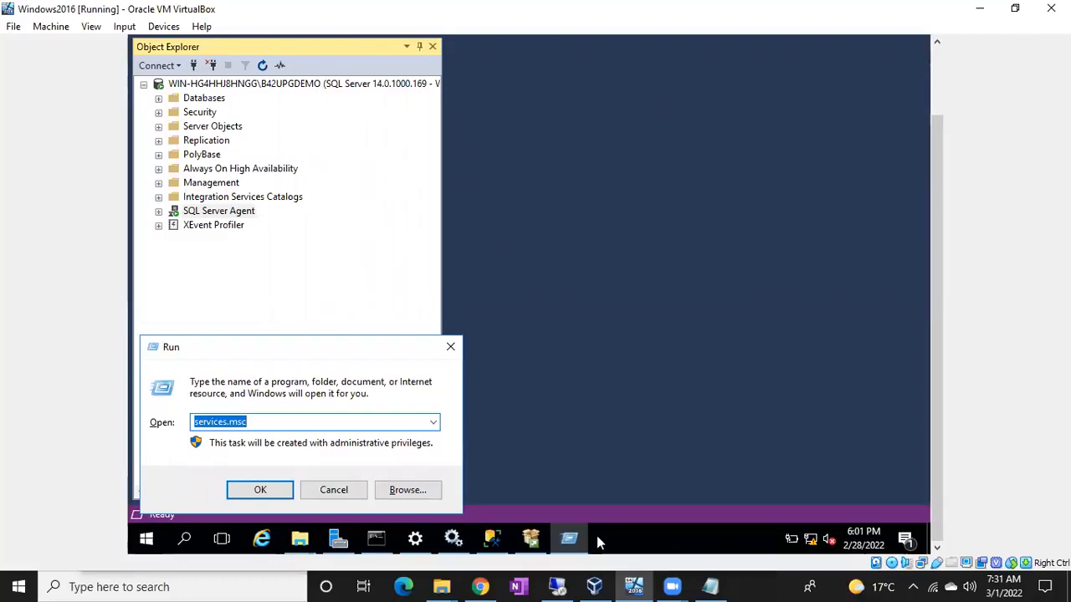
{"action": "type", "text": "appwiz.cpl"}
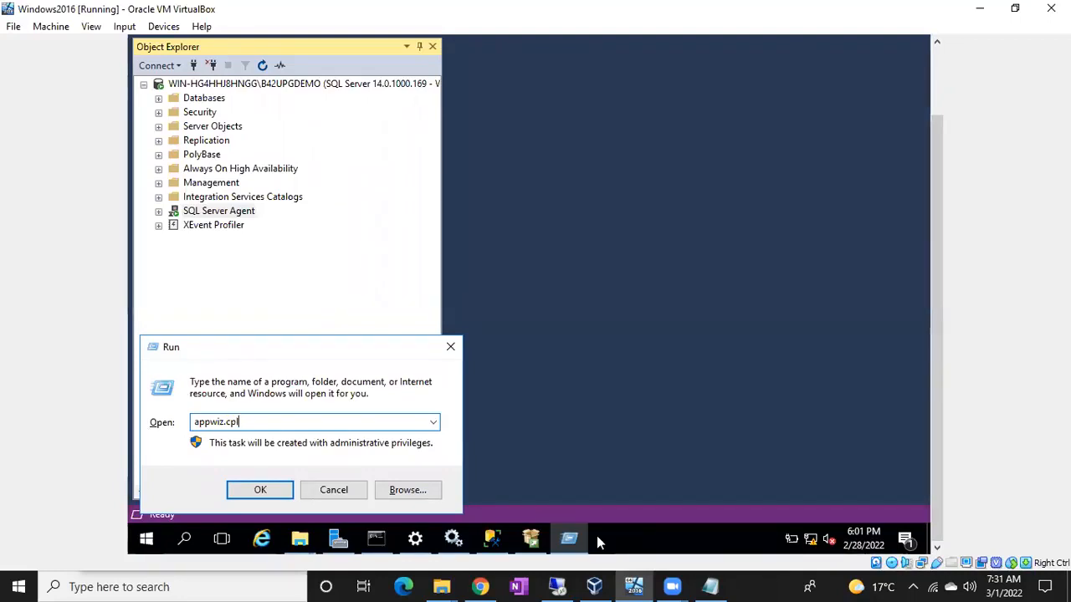
{"action": "key", "text": "Return"}
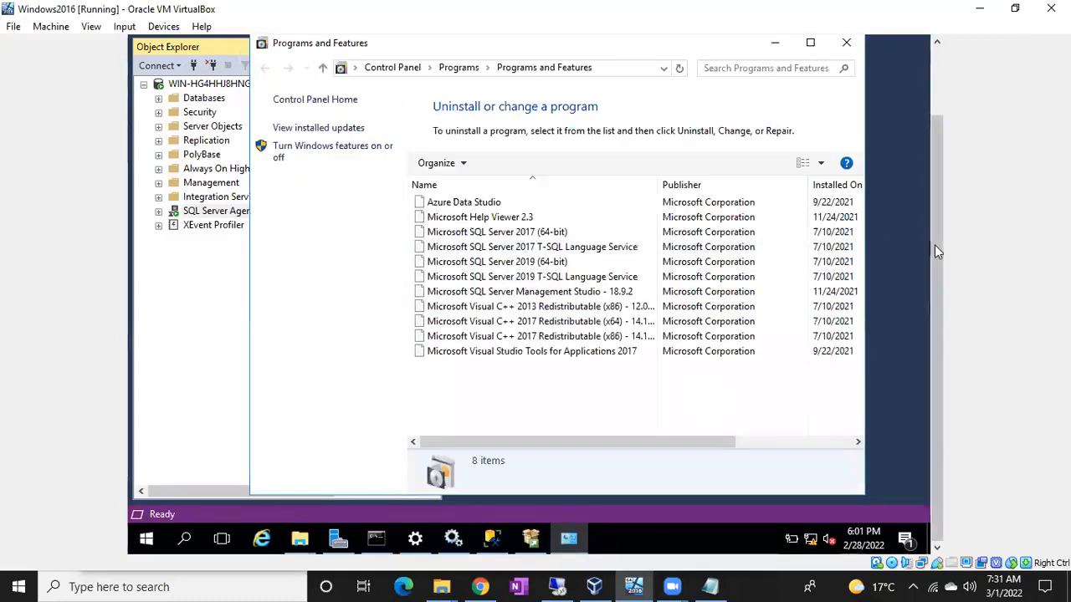
{"action": "left_click_drag", "start_coordinate": [937, 247], "coordinate": [938, 211]}
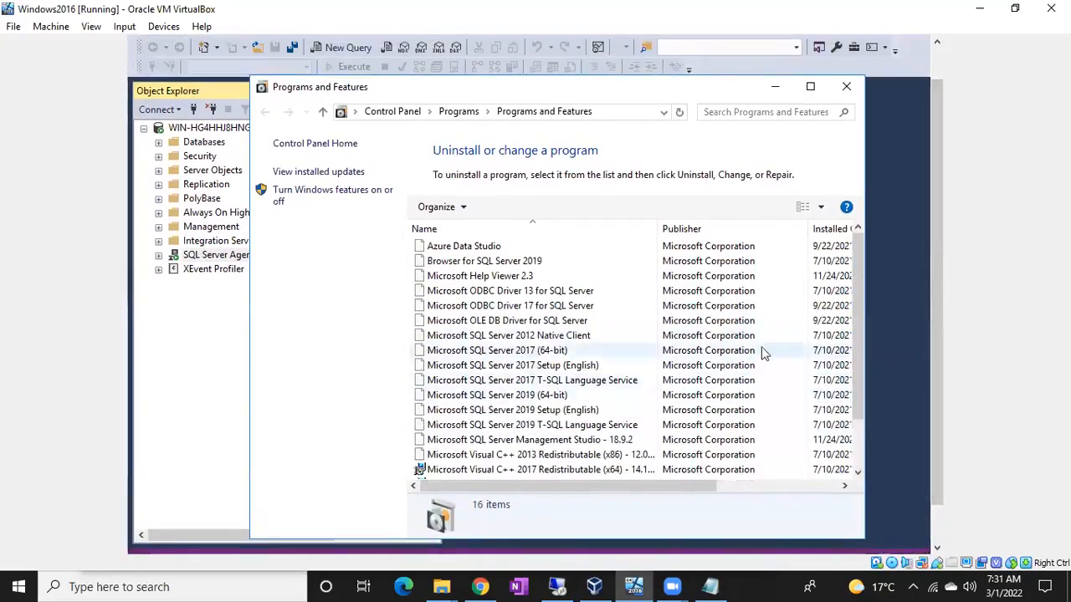
{"action": "left_click_drag", "start_coordinate": [934, 276], "coordinate": [914, 398]}
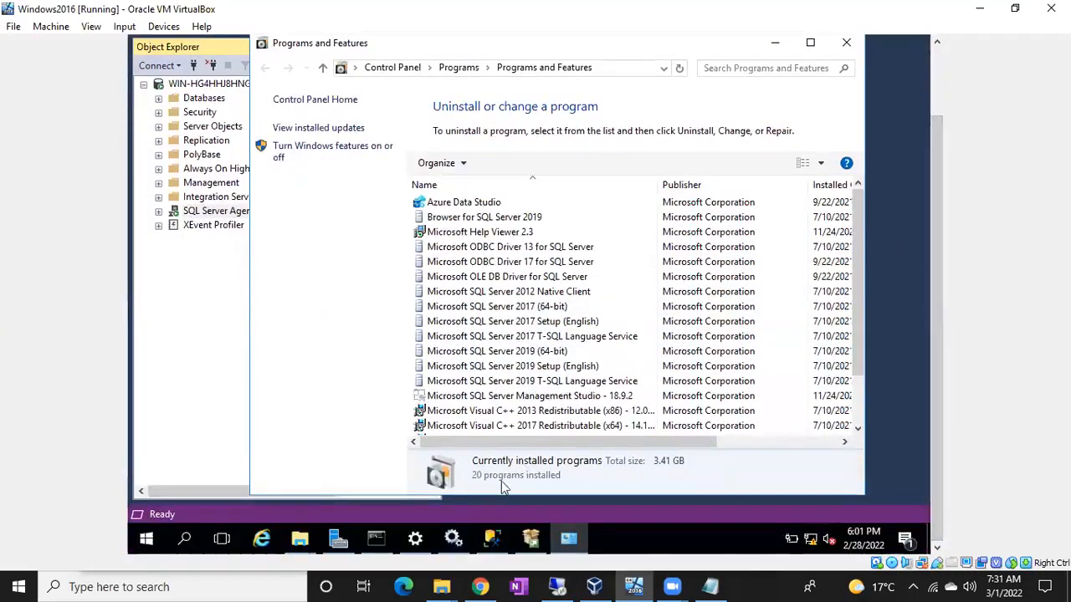
Step: Switch to Services and examine the SQL Server services for BATCH40, BATCH41UPGDEMO and MSSQLSERVER, plus the BATCH40 SQL Server Agent
{"action": "left_click", "coordinate": [457, 529]}
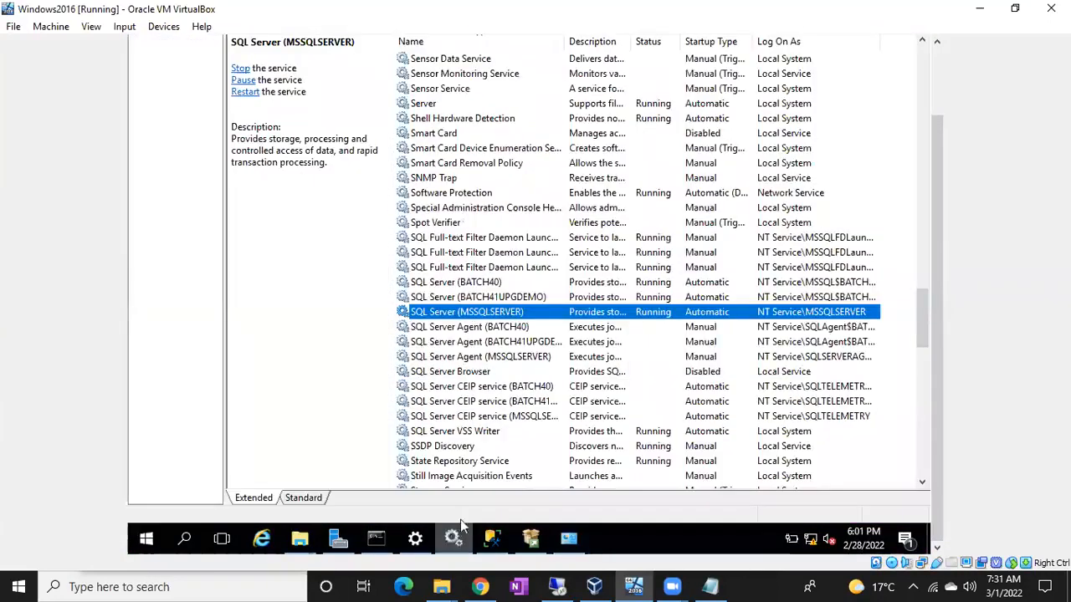
{"action": "left_click", "coordinate": [466, 286]}
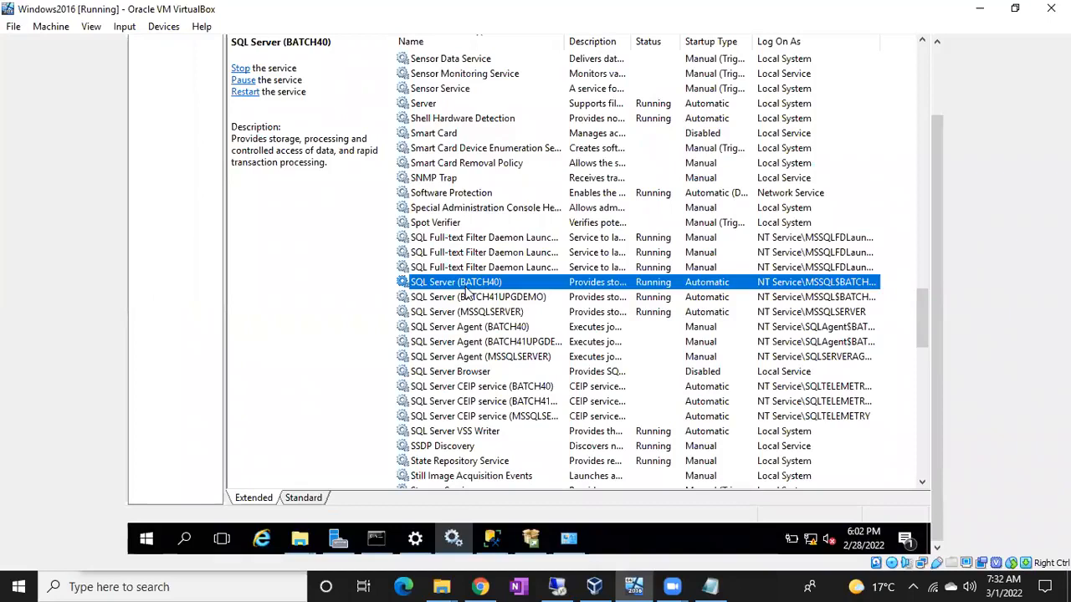
{"action": "left_click", "coordinate": [475, 300]}
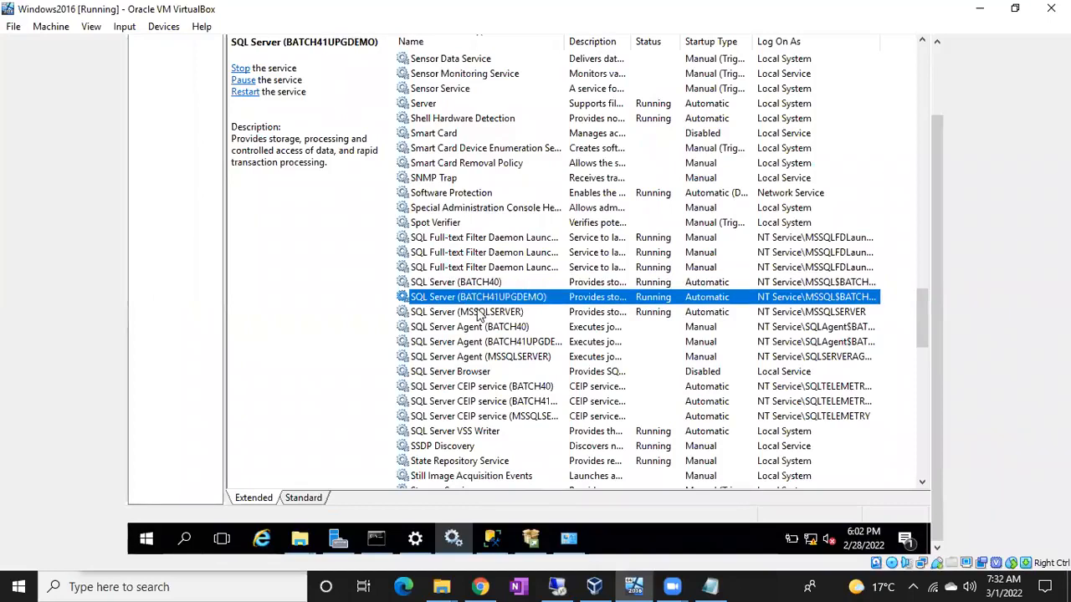
{"action": "left_click", "coordinate": [477, 312]}
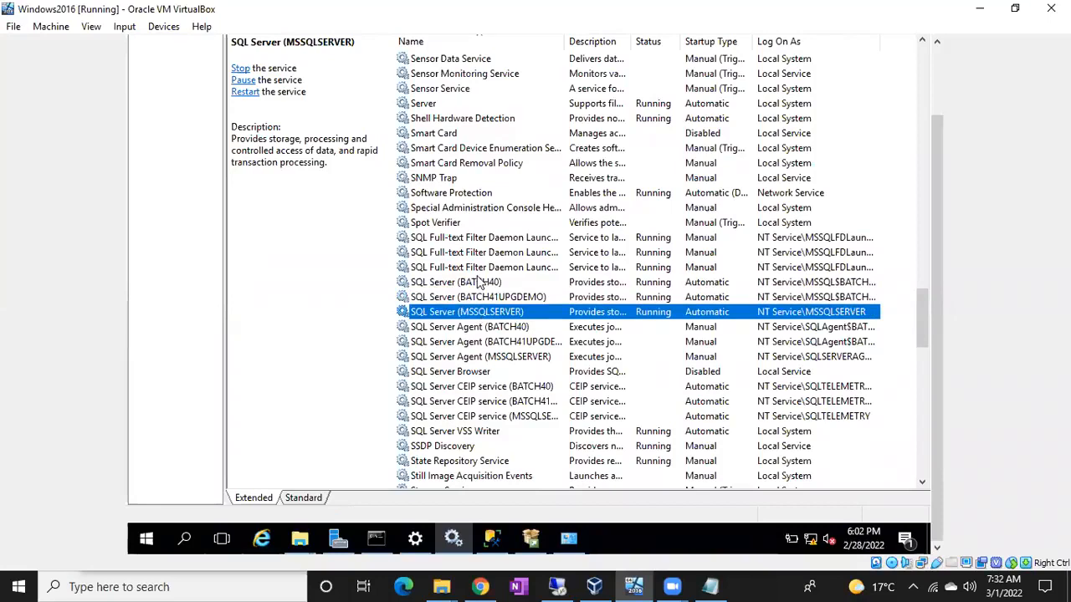
{"action": "left_click", "coordinate": [479, 283]}
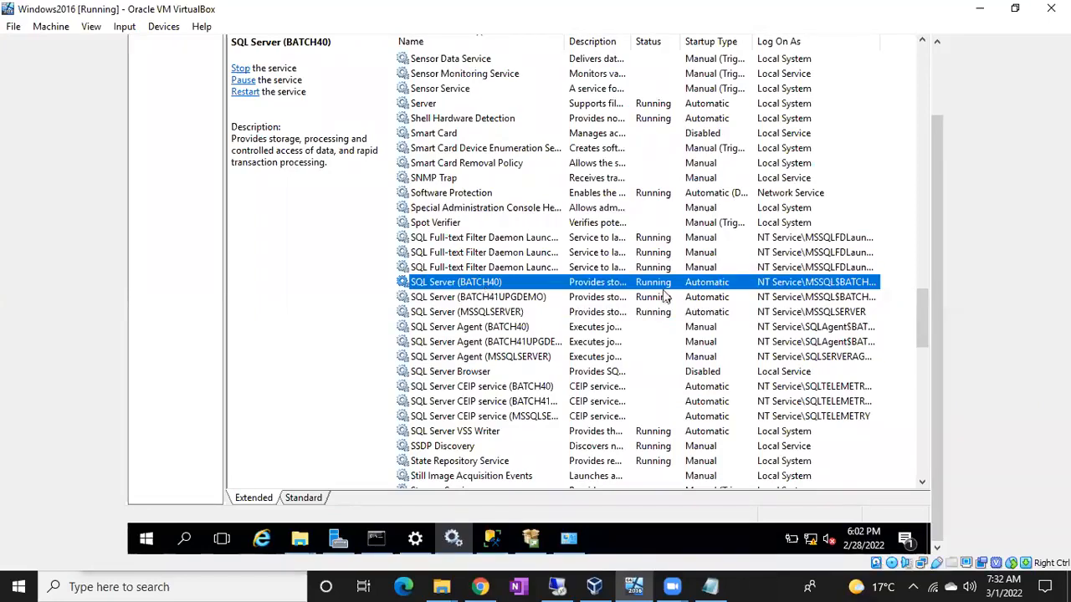
{"action": "left_click", "coordinate": [502, 313]}
{"action": "left_click", "coordinate": [512, 327]}
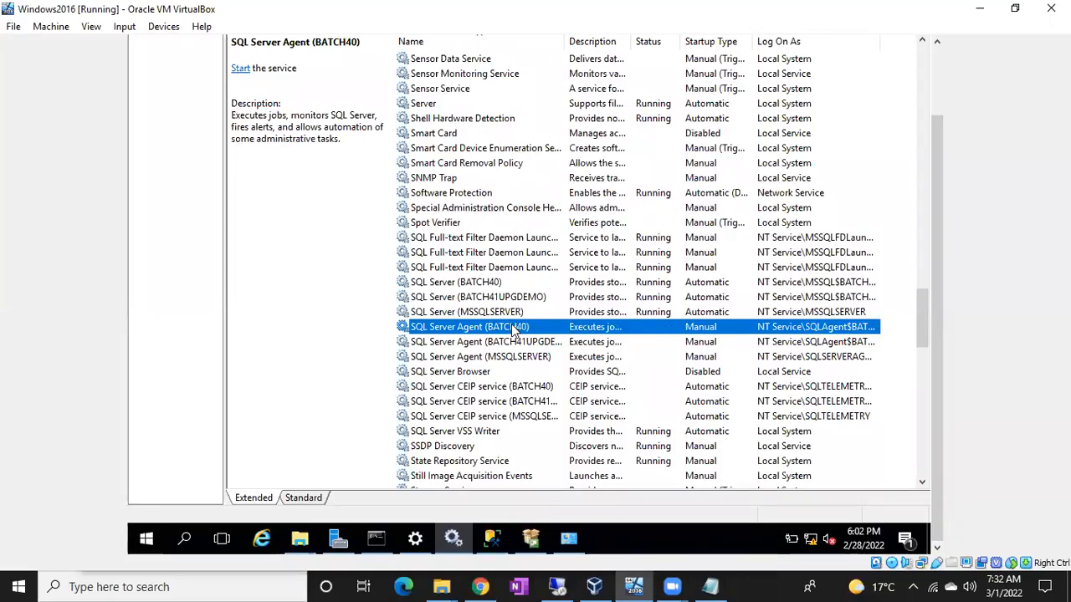
Step: Refresh the services list and check the SQL Server (B42UPGDEMO) and SQL Server (BATCH40) services
{"action": "right_click", "coordinate": [867, 192]}
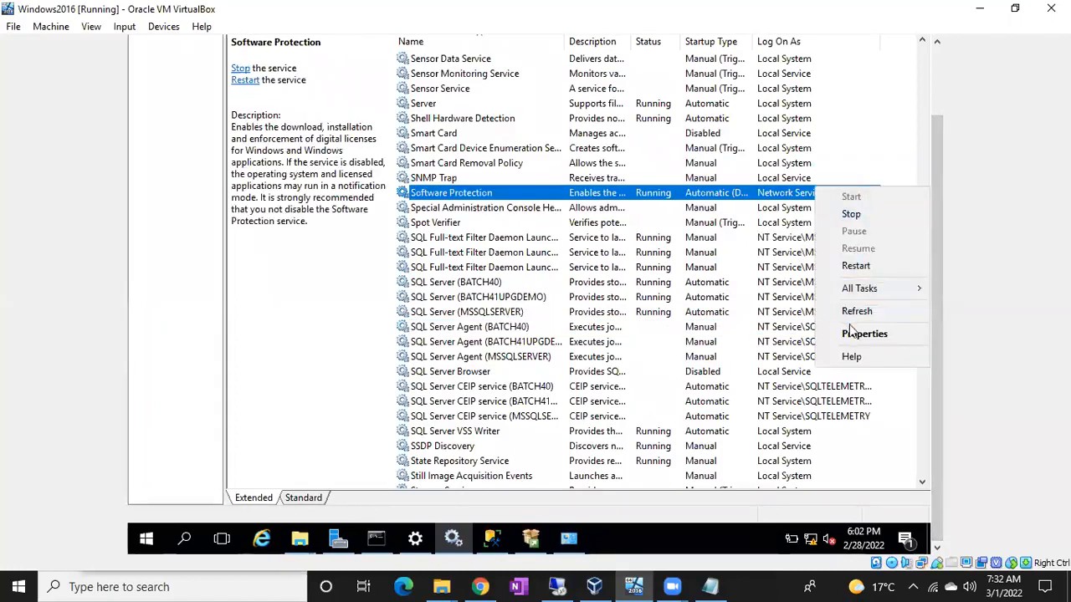
{"action": "left_click", "coordinate": [857, 315]}
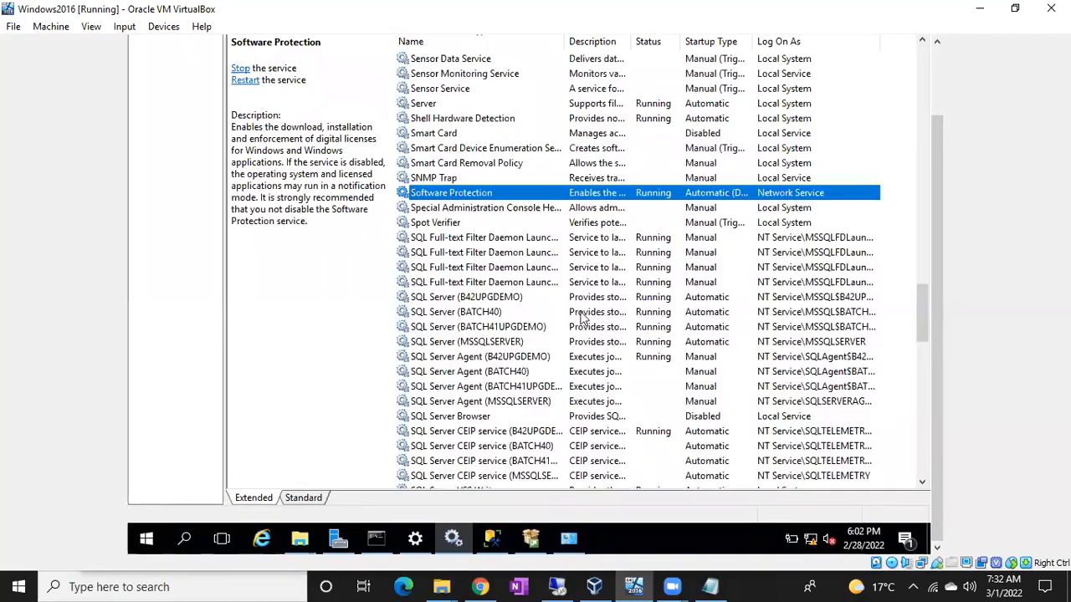
{"action": "left_click", "coordinate": [464, 301]}
{"action": "left_click", "coordinate": [467, 316]}
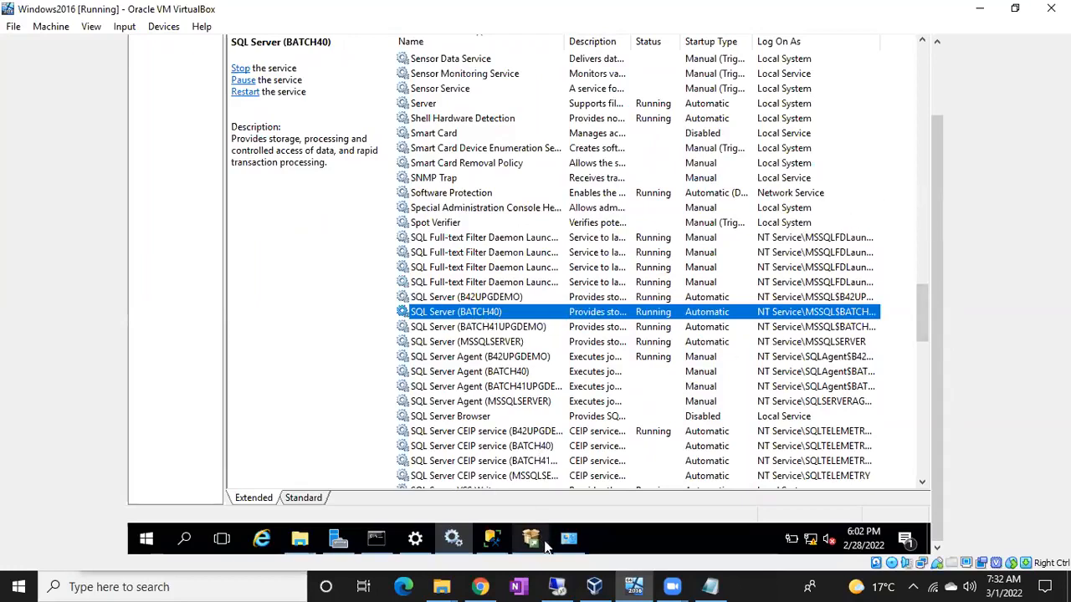
Step: Return to Programs and Features, maximize its window and select Microsoft SQL Server 2017 (64-bit)
{"action": "left_click", "coordinate": [572, 541]}
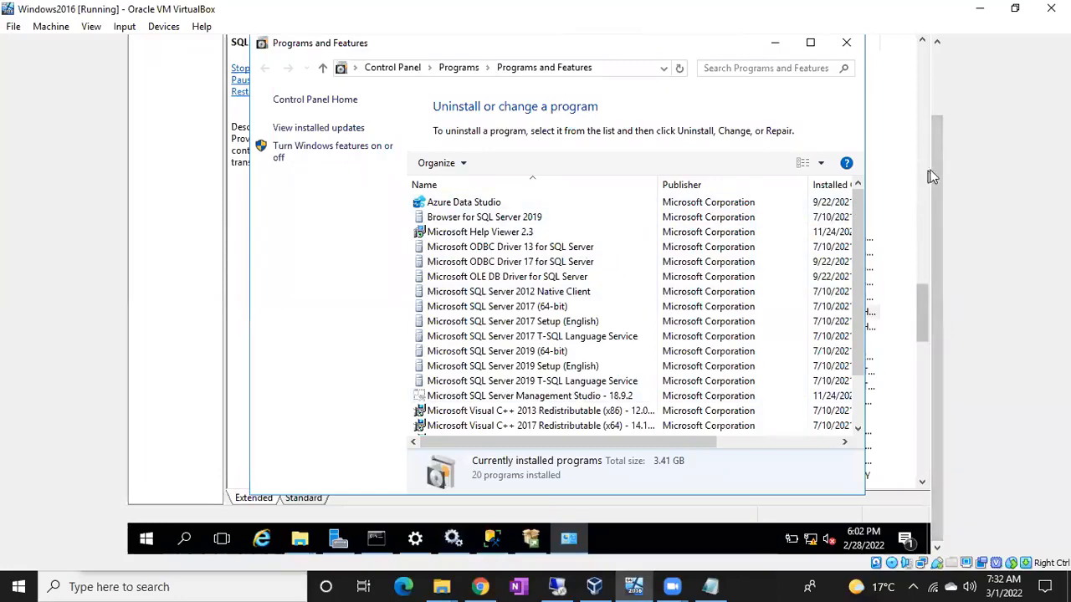
{"action": "left_click_drag", "start_coordinate": [936, 176], "coordinate": [937, 107]}
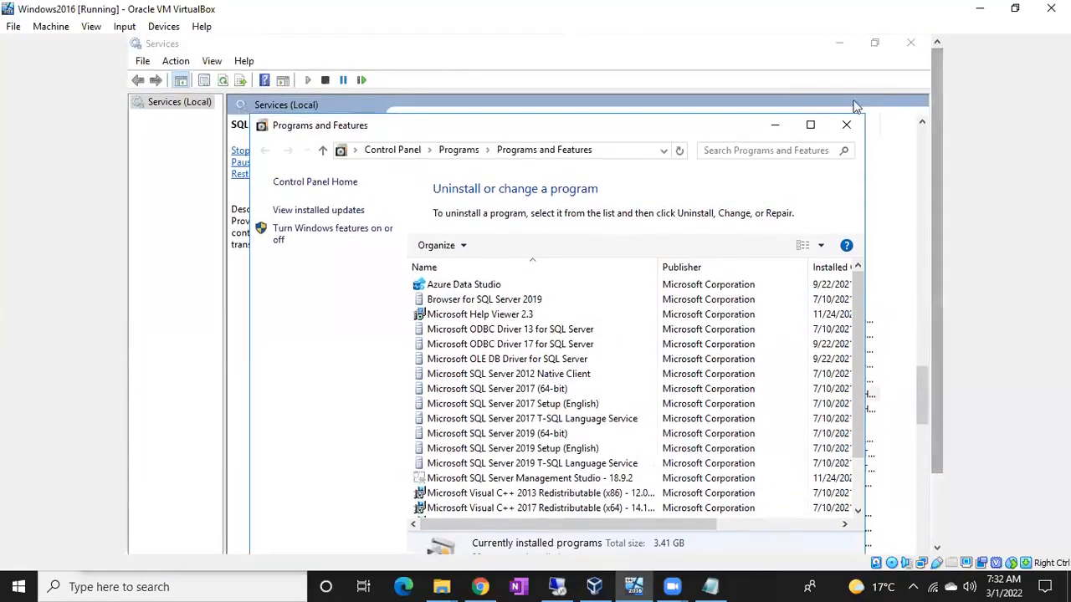
{"action": "left_click", "coordinate": [811, 126]}
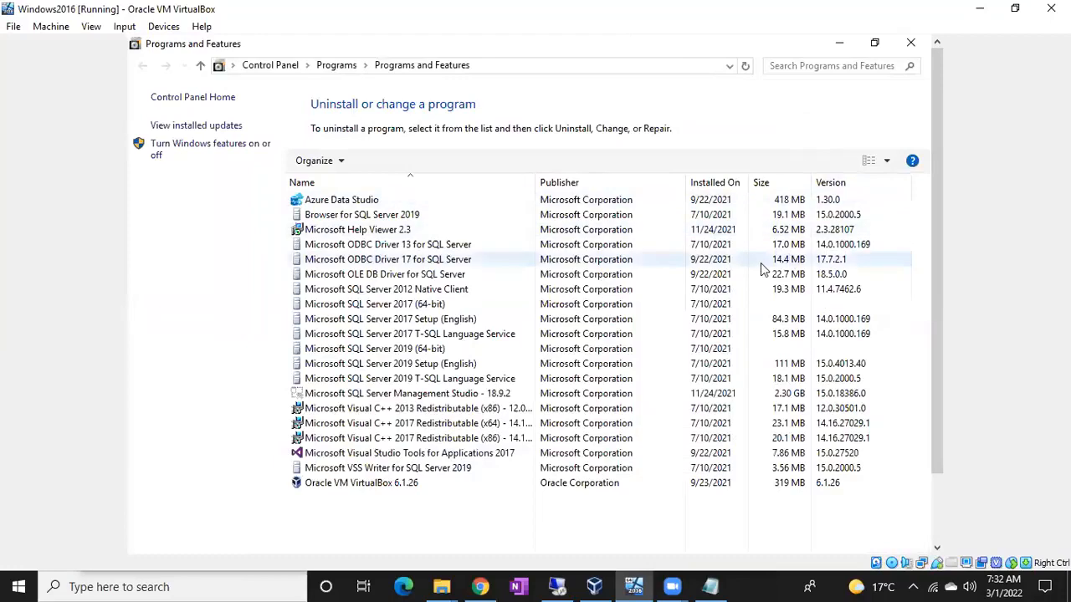
{"action": "left_click", "coordinate": [437, 309]}
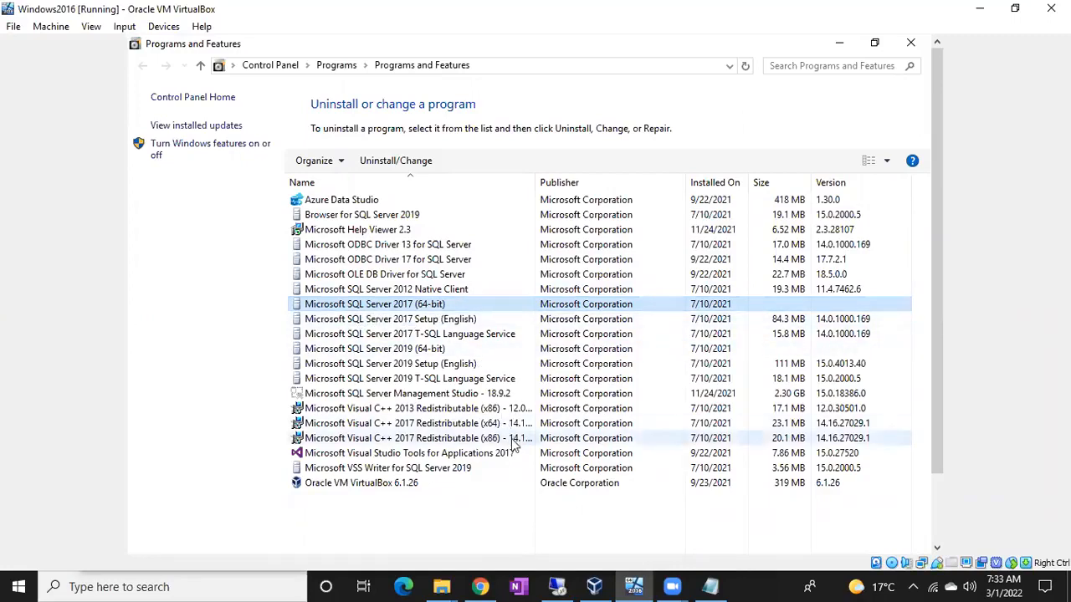
Step: Switch back to Services and review the SQL Server (MSSQLSERVER) and SQL Server Agent (B42UPGDEMO) services
{"action": "key", "text": "alt+Tab"}
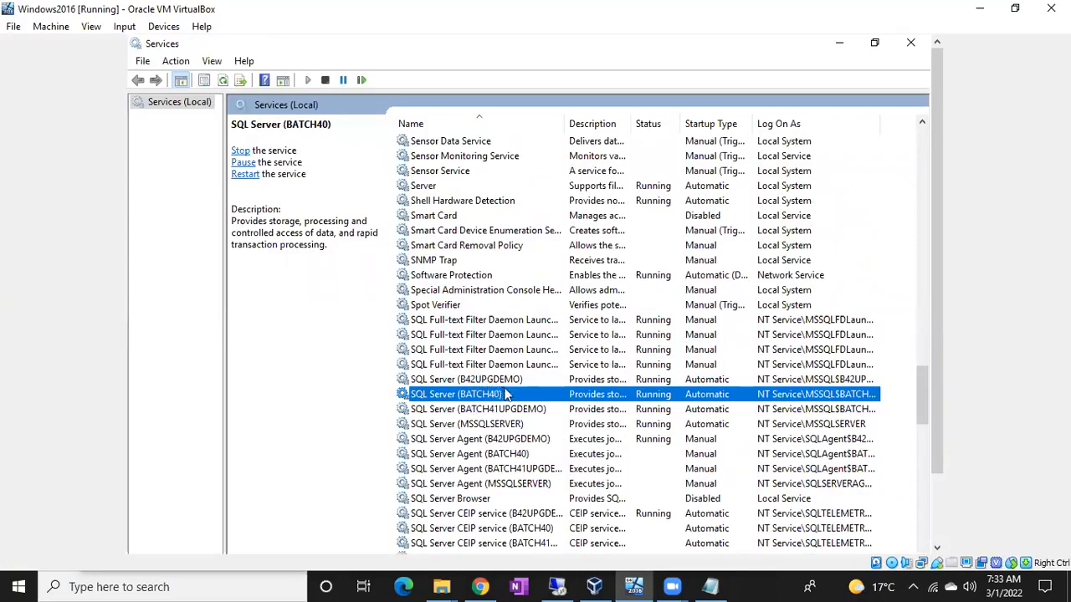
{"action": "left_click", "coordinate": [509, 425]}
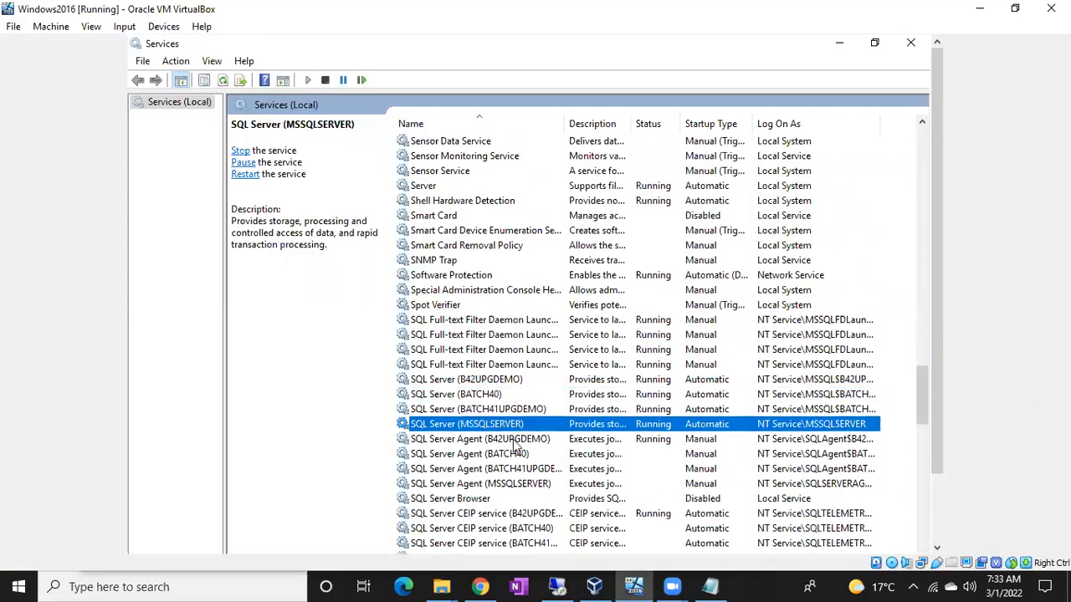
{"action": "left_click", "coordinate": [513, 440]}
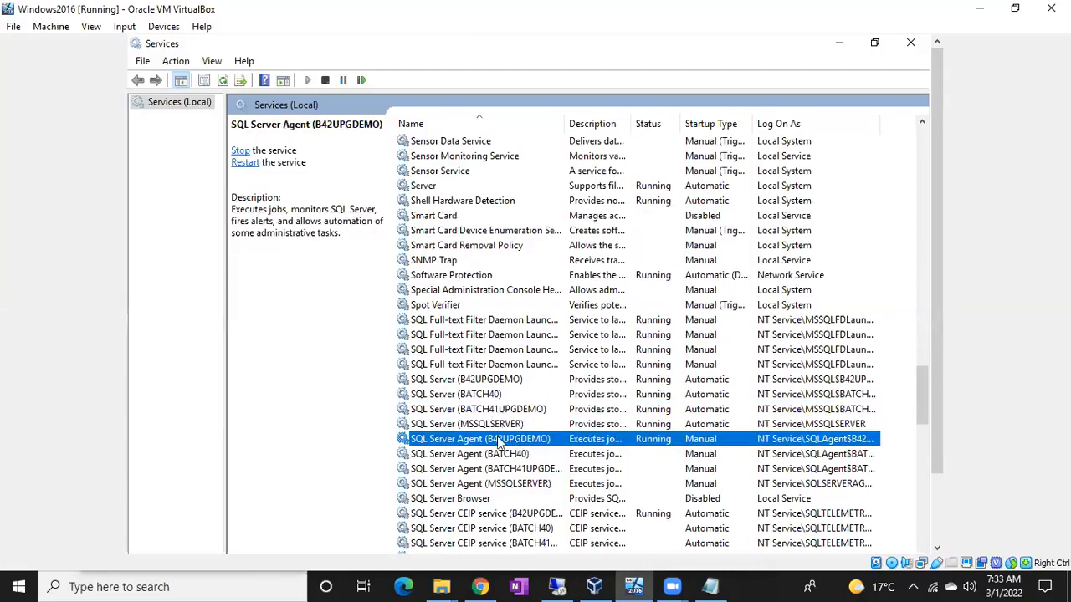
{"action": "left_click", "coordinate": [496, 424]}
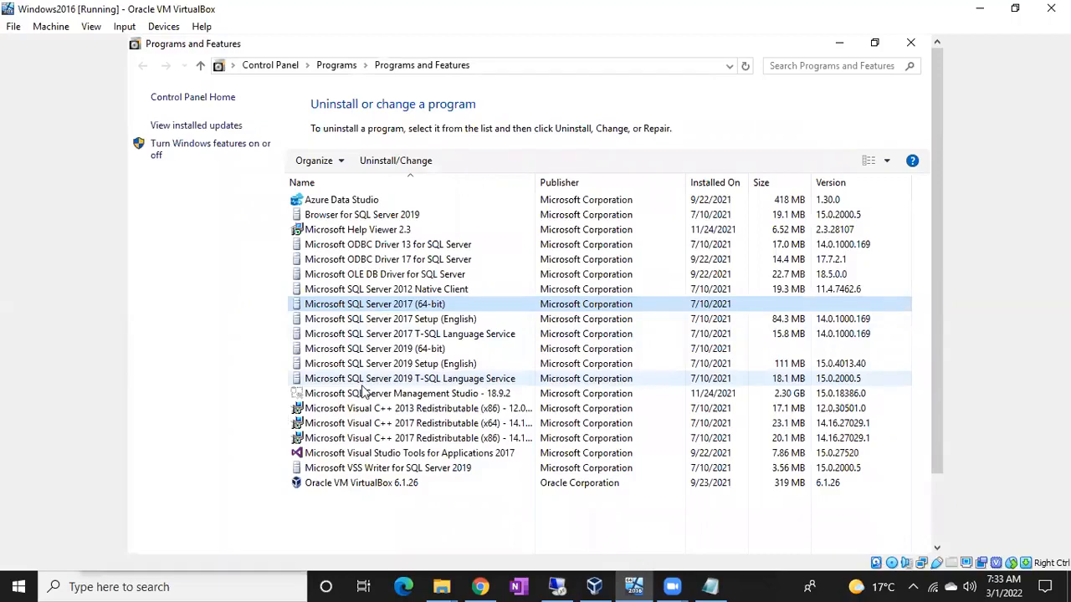
Step: In Programs and Features, check the SQL Server 2017 Setup and T-SQL Language Service entries, and open the uninstall/change options for Microsoft SQL Server 2017 (64-bit)
{"action": "left_click", "coordinate": [412, 322]}
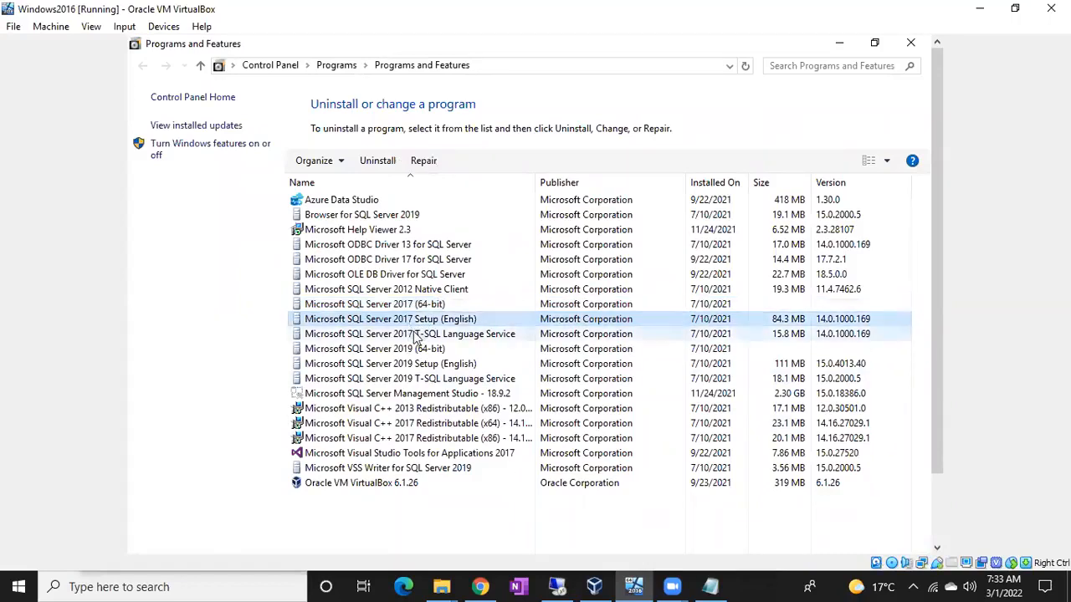
{"action": "left_click", "coordinate": [417, 336]}
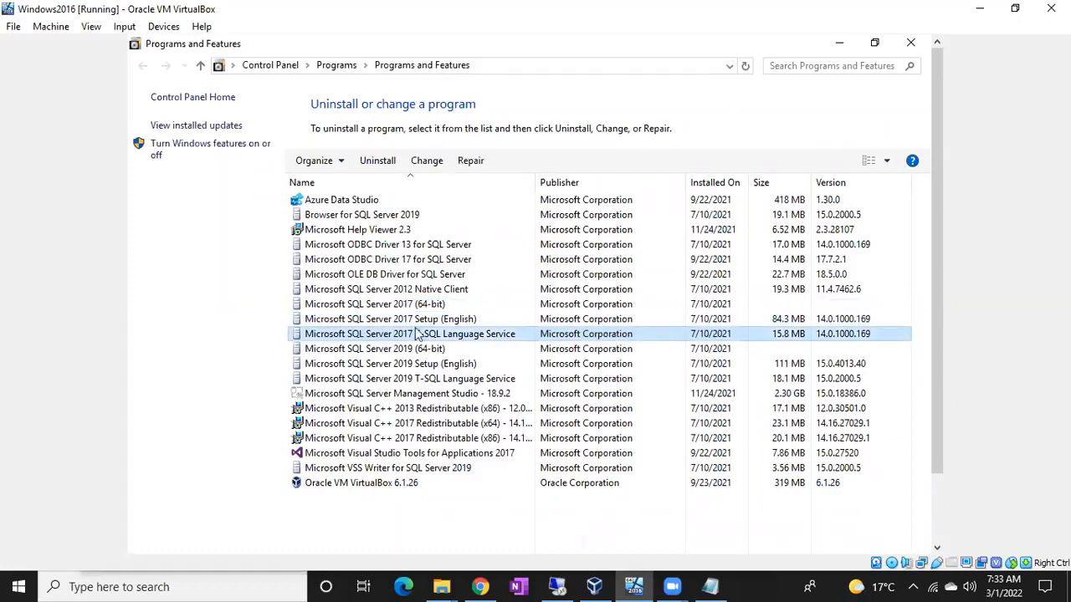
{"action": "left_click", "coordinate": [415, 323]}
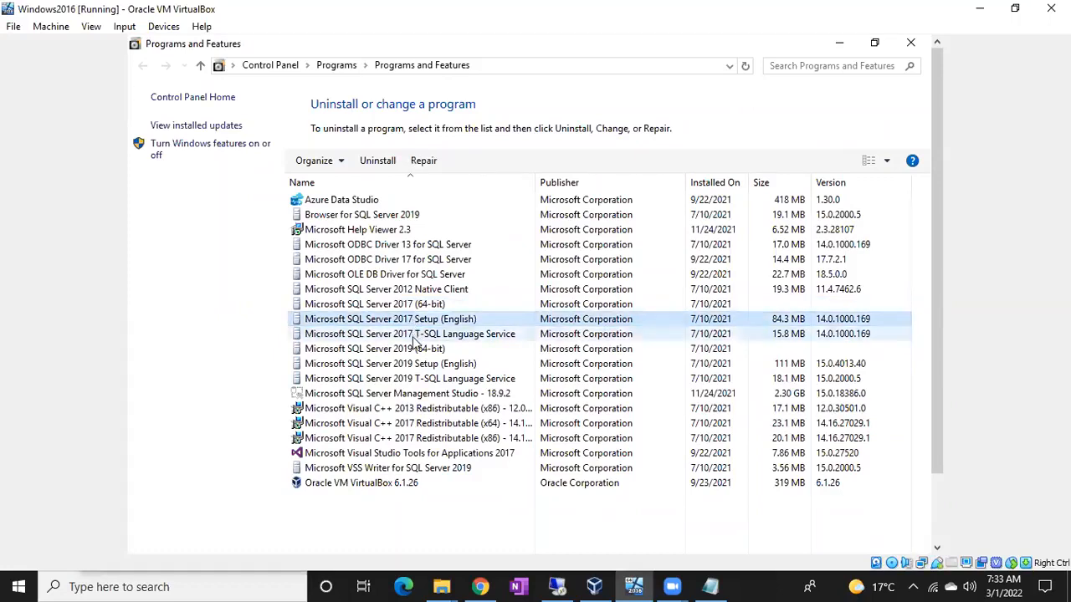
{"action": "left_click", "coordinate": [413, 337]}
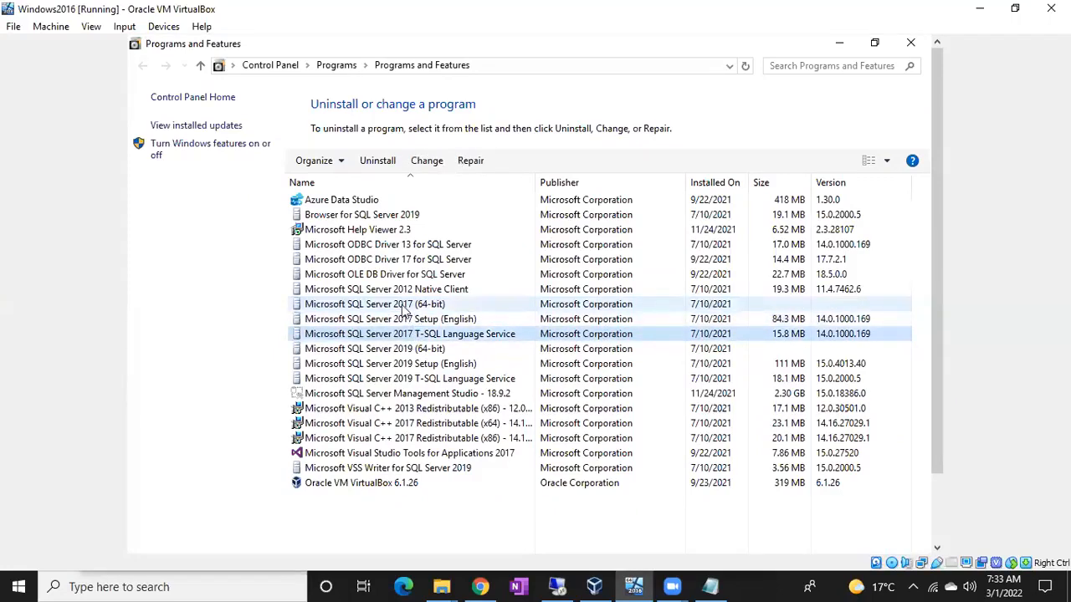
{"action": "left_click", "coordinate": [405, 306]}
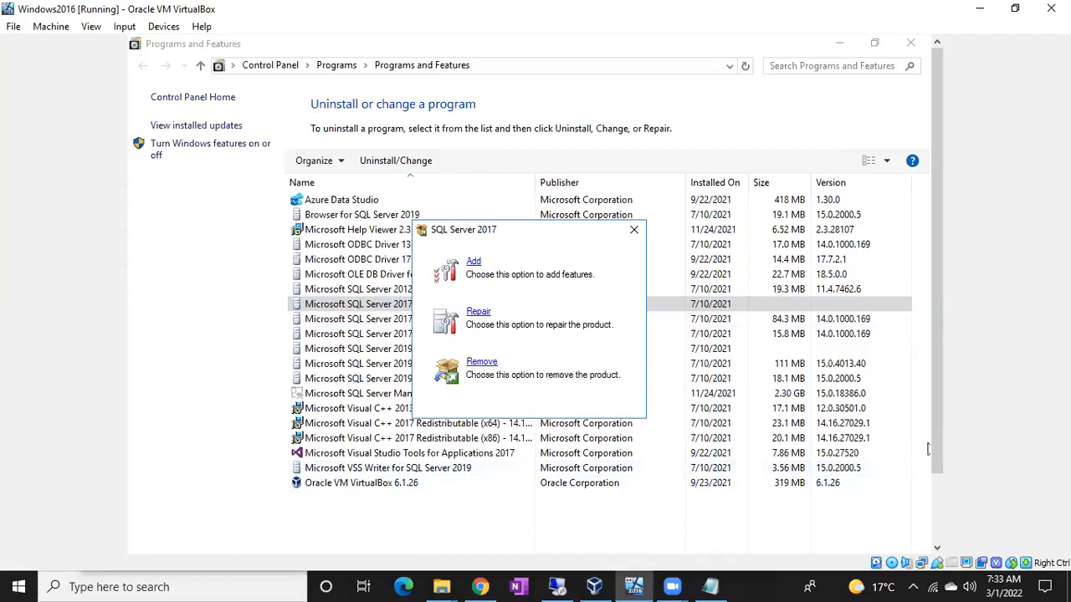
Step: Check the SQL Server services list, and dismiss the SQL Server 2017 maintenance dialog and the Program Compatibility Assistant
{"action": "left_click", "coordinate": [452, 538]}
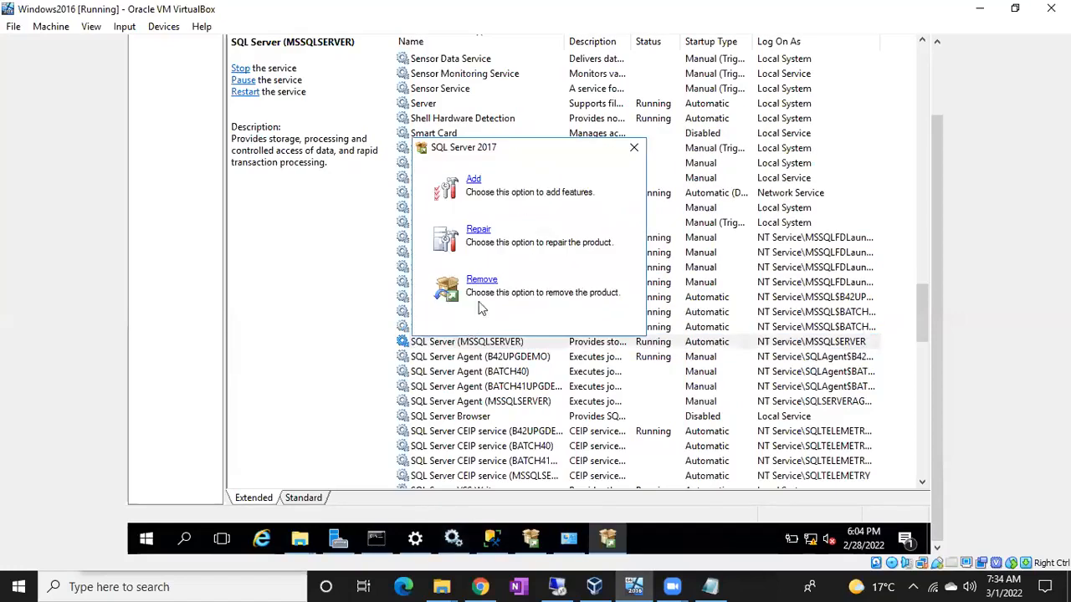
{"action": "left_click", "coordinate": [633, 150]}
{"action": "left_click", "coordinate": [570, 538]}
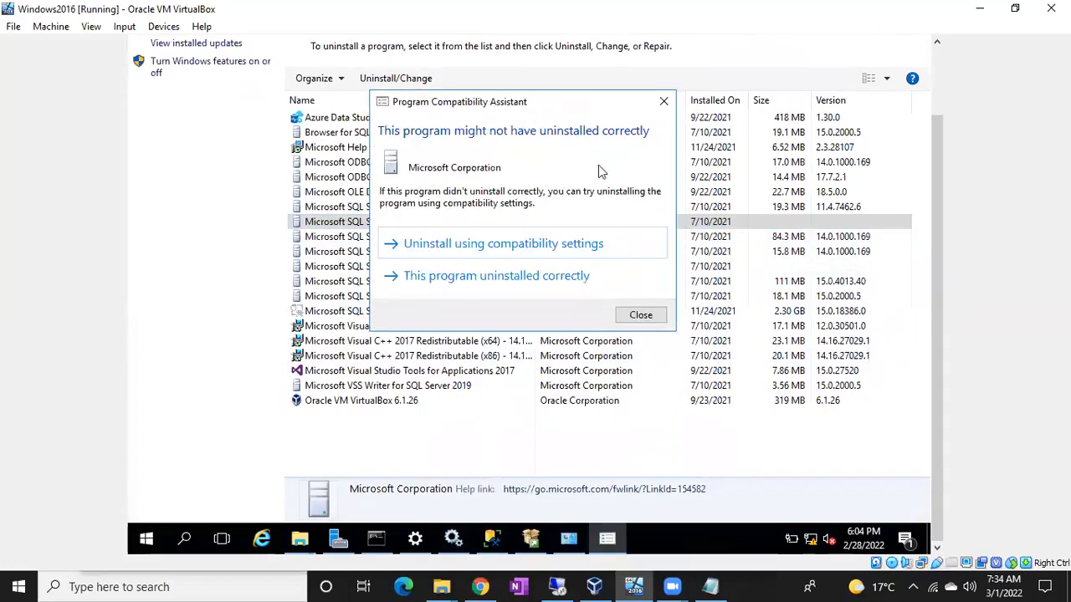
{"action": "left_click", "coordinate": [663, 101]}
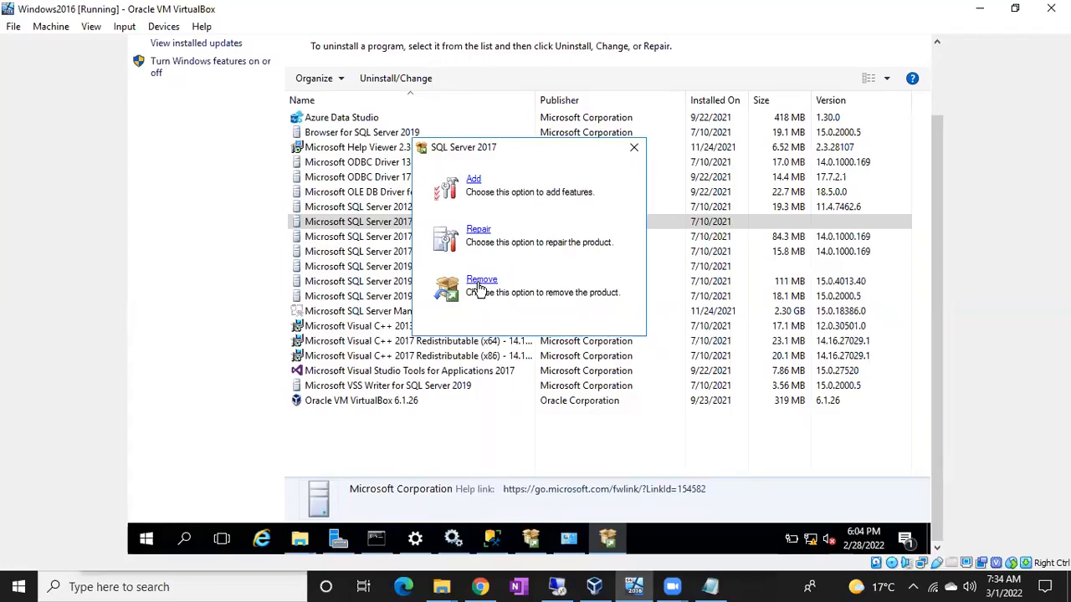
Step: Start the SQL Server 2017 removal wizard, examine which instances it offers to remove, and cancel it without removing anything
{"action": "left_click", "coordinate": [481, 284]}
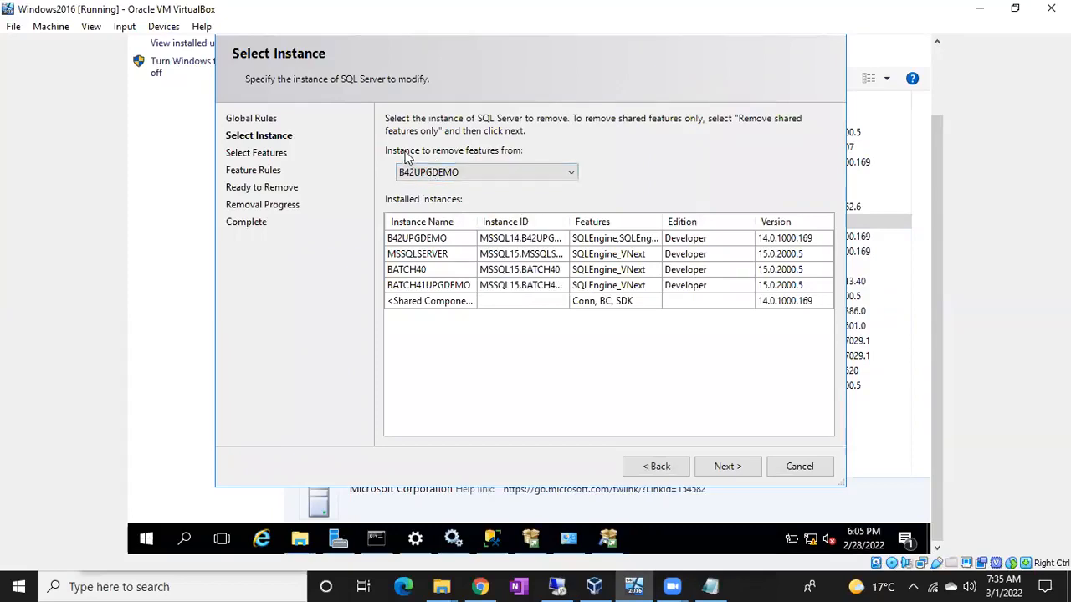
{"action": "left_click", "coordinate": [460, 171]}
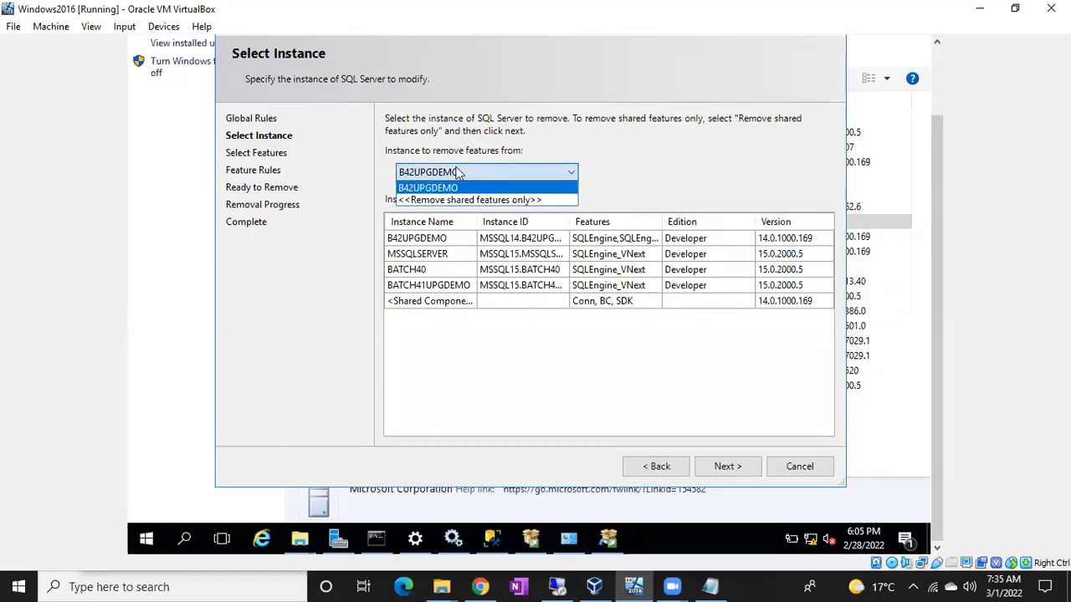
{"action": "left_click", "coordinate": [605, 154]}
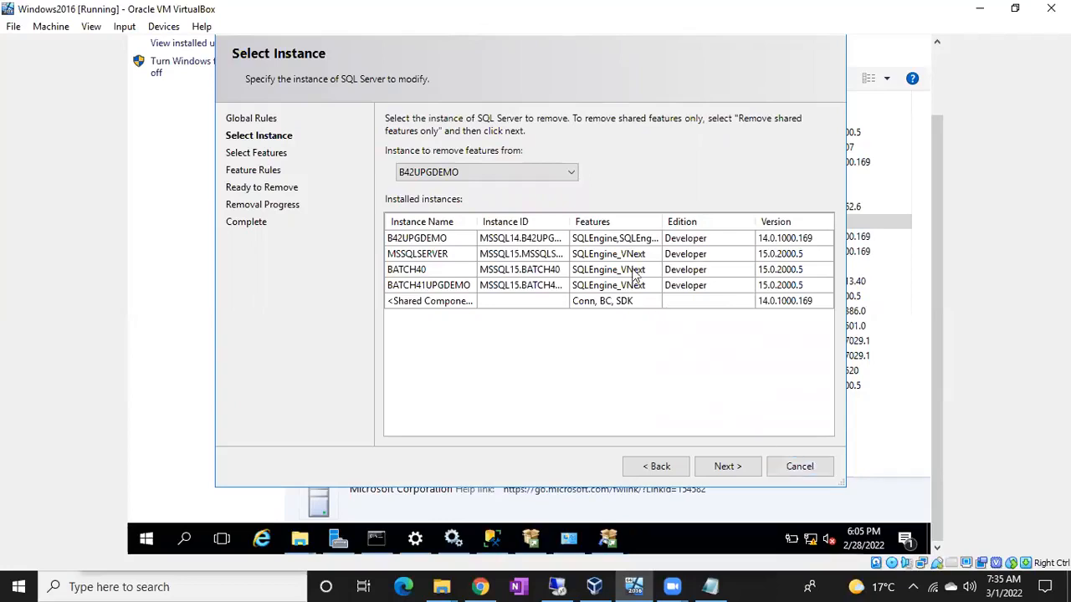
{"action": "left_click", "coordinate": [531, 177]}
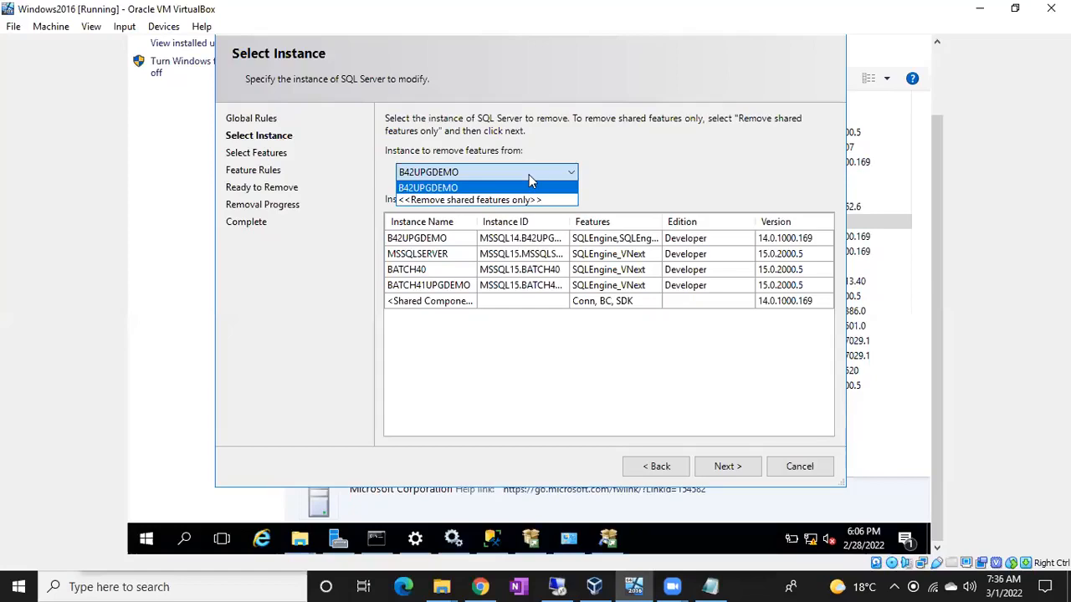
{"action": "left_click", "coordinate": [529, 174]}
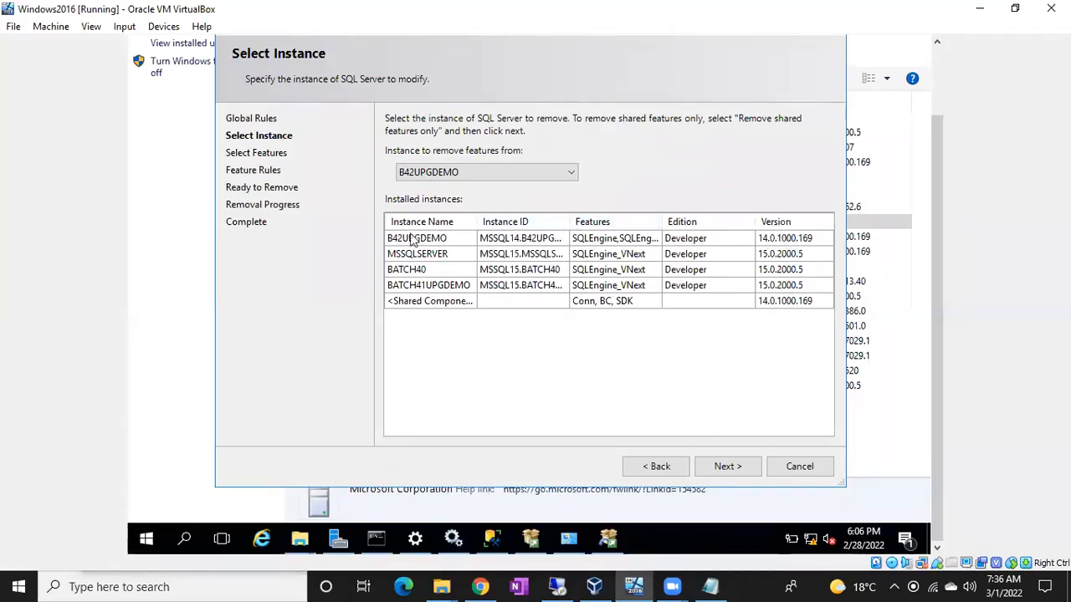
{"action": "left_click", "coordinate": [451, 175]}
{"action": "left_click", "coordinate": [452, 177]}
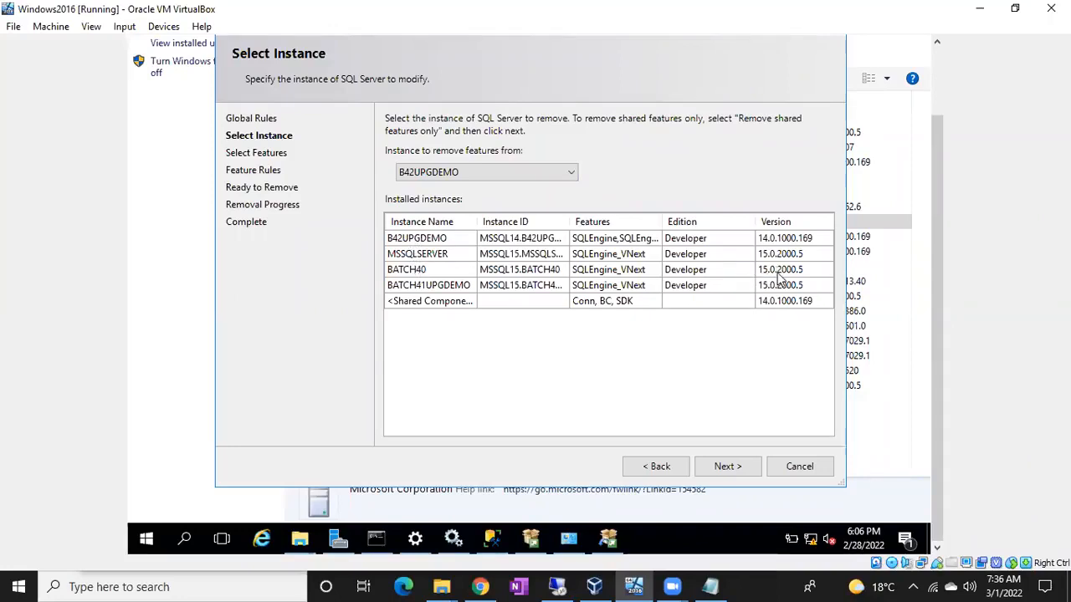
{"action": "left_click", "coordinate": [800, 467]}
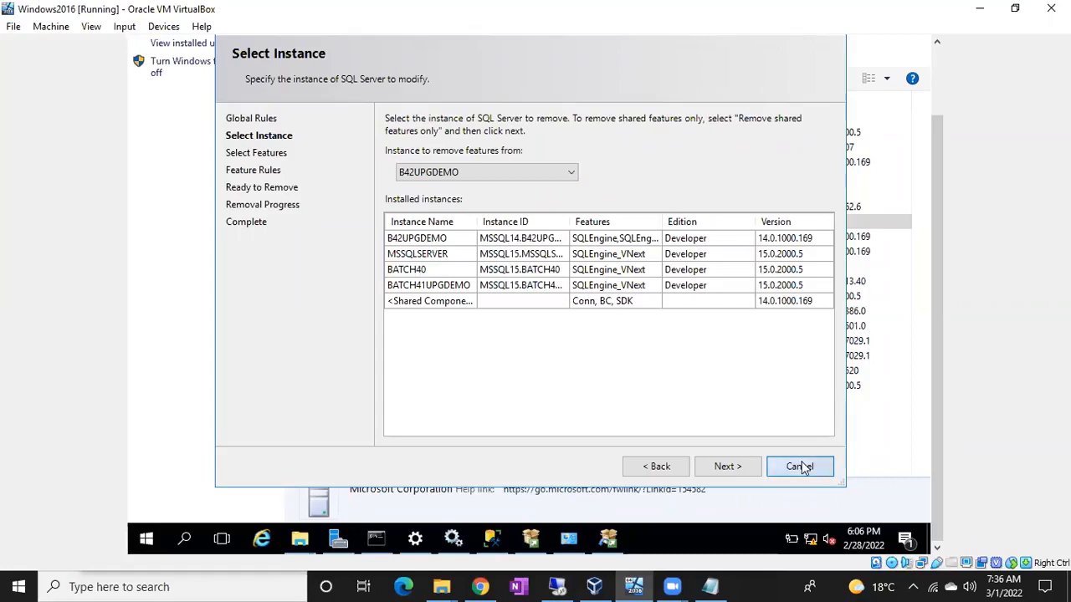
{"action": "left_click", "coordinate": [651, 282]}
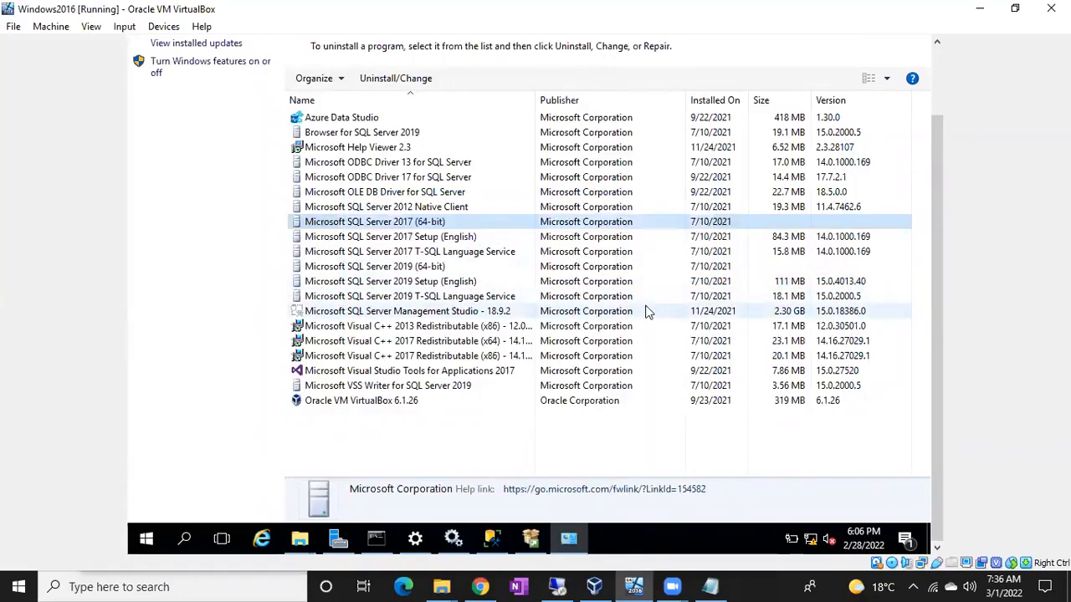
Step: Start removing Microsoft SQL Server 2019 (64-bit) and choose BATCH40 as the instance to remove features from
{"action": "left_click", "coordinate": [436, 268]}
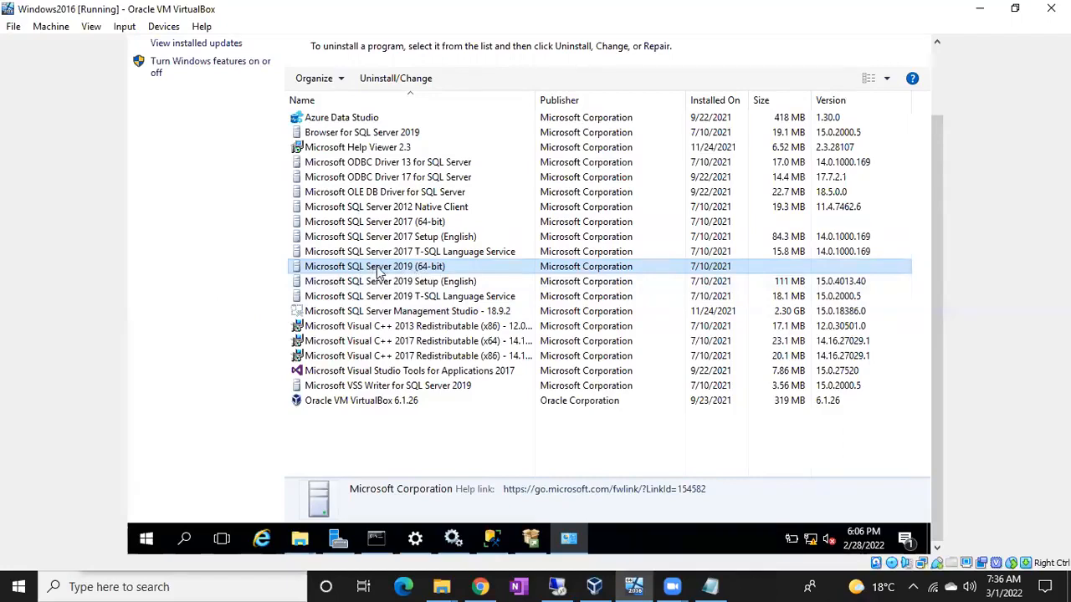
{"action": "double_click", "coordinate": [401, 267]}
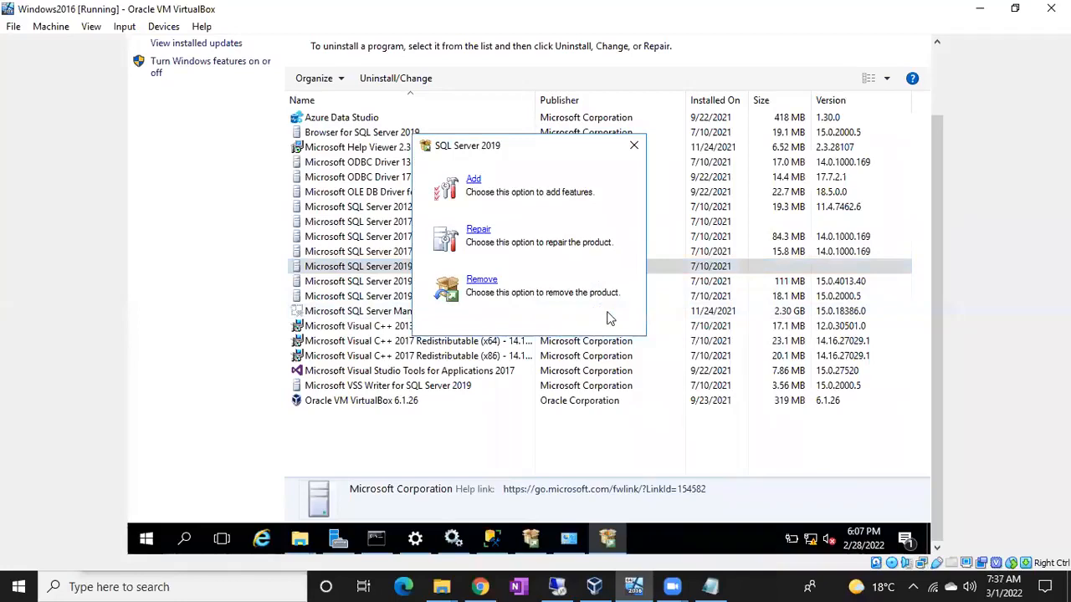
{"action": "left_click", "coordinate": [478, 279]}
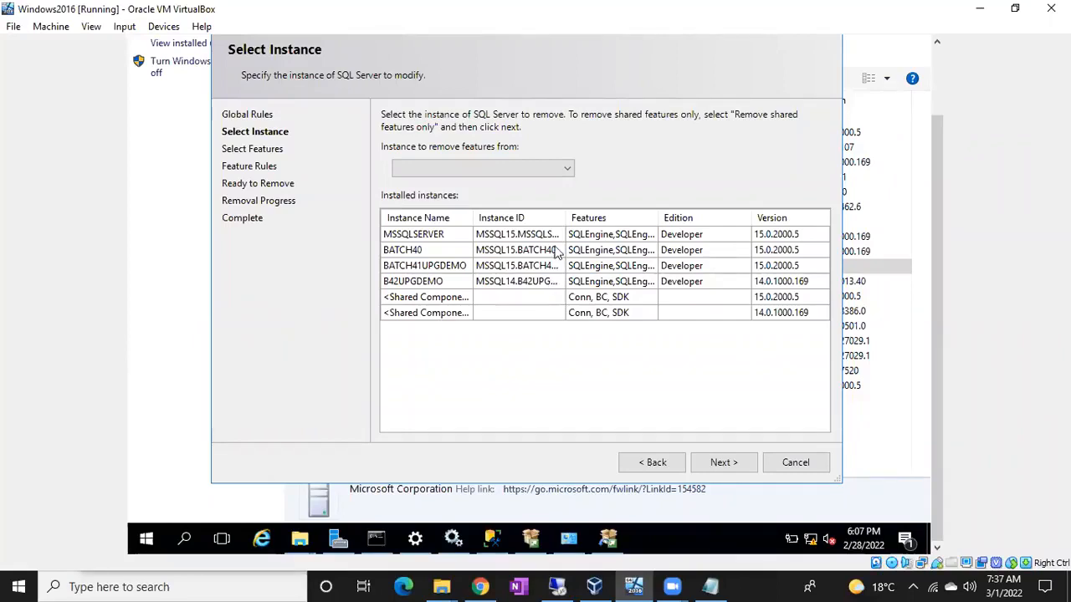
{"action": "left_click", "coordinate": [559, 174]}
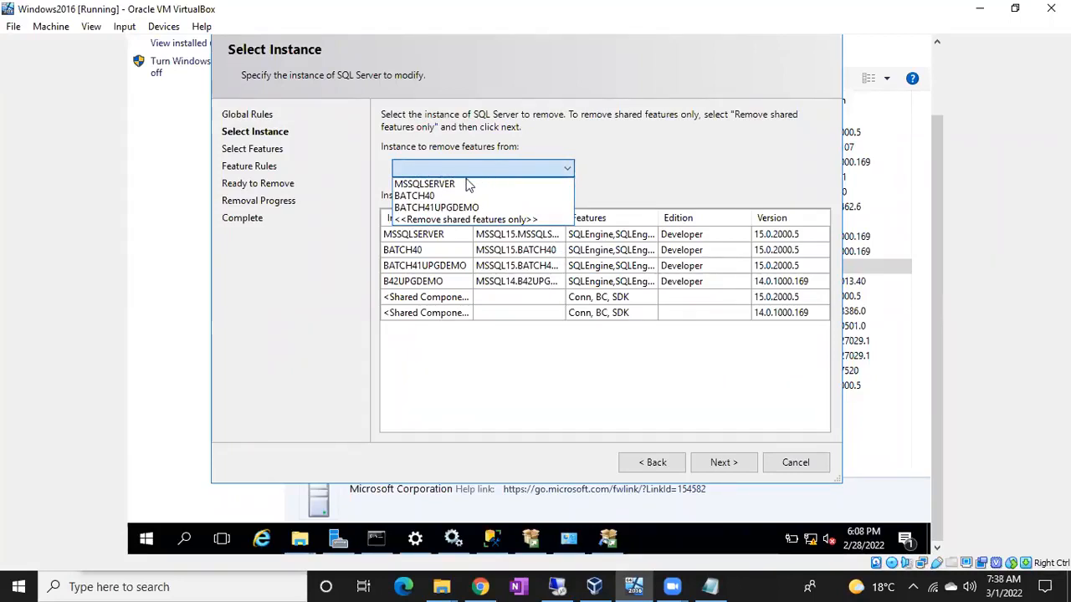
{"action": "left_click", "coordinate": [425, 197]}
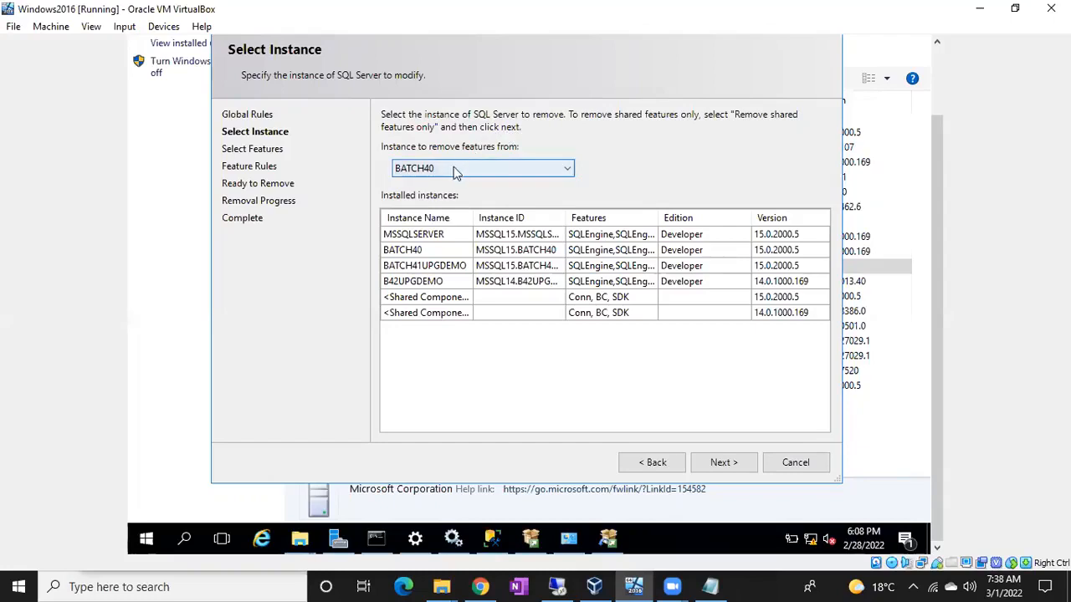
{"action": "left_click", "coordinate": [720, 464]}
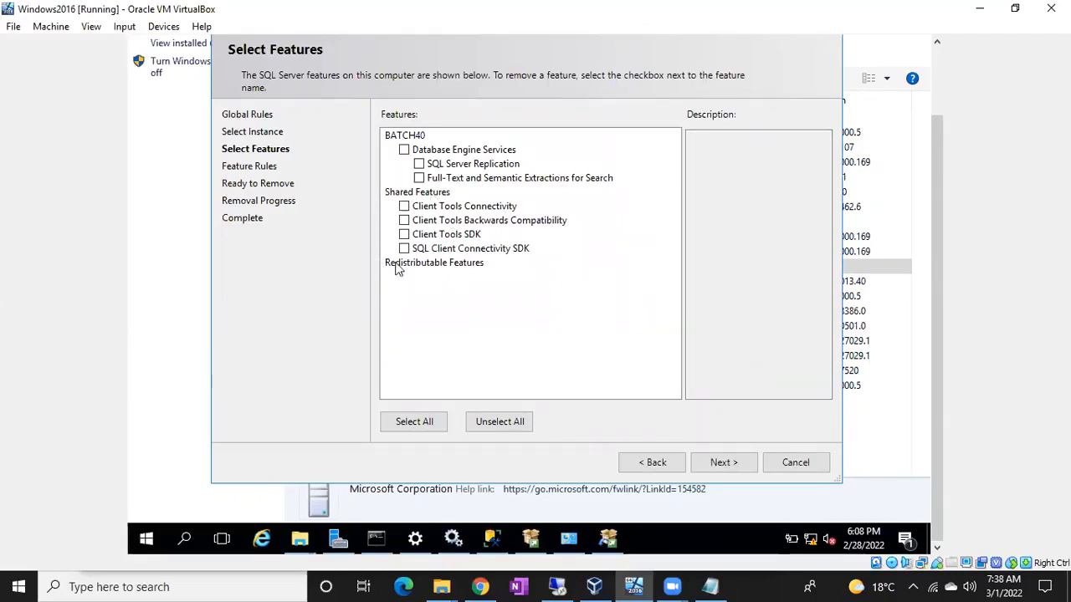
Step: Mark BATCH40's Database Engine Services and its subfeatures for removal, and continue past feature selection after checking the services list
{"action": "left_click", "coordinate": [404, 150]}
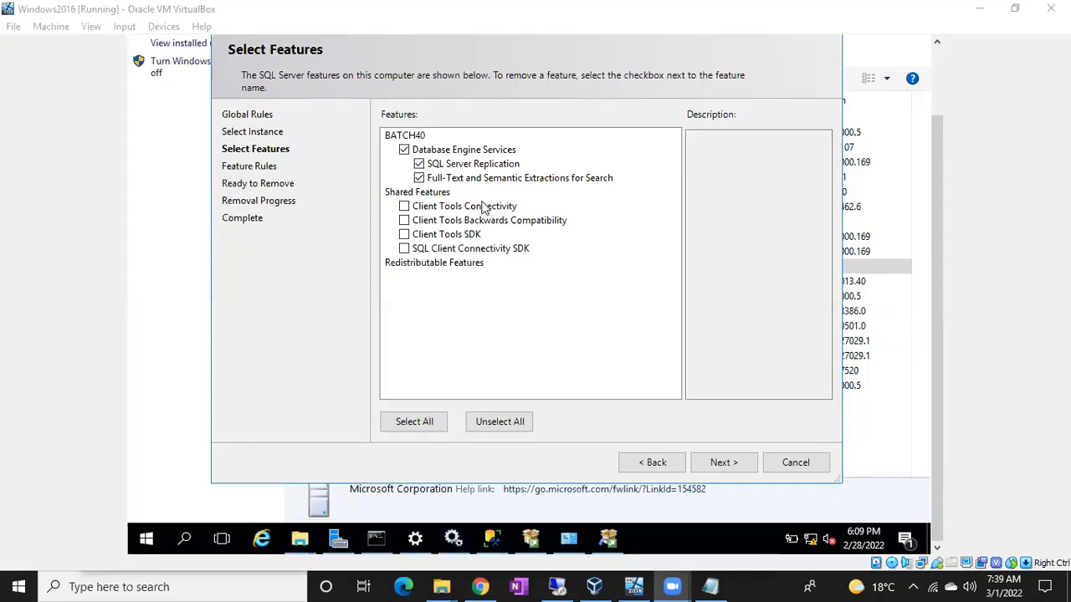
{"action": "left_click", "coordinate": [906, 296]}
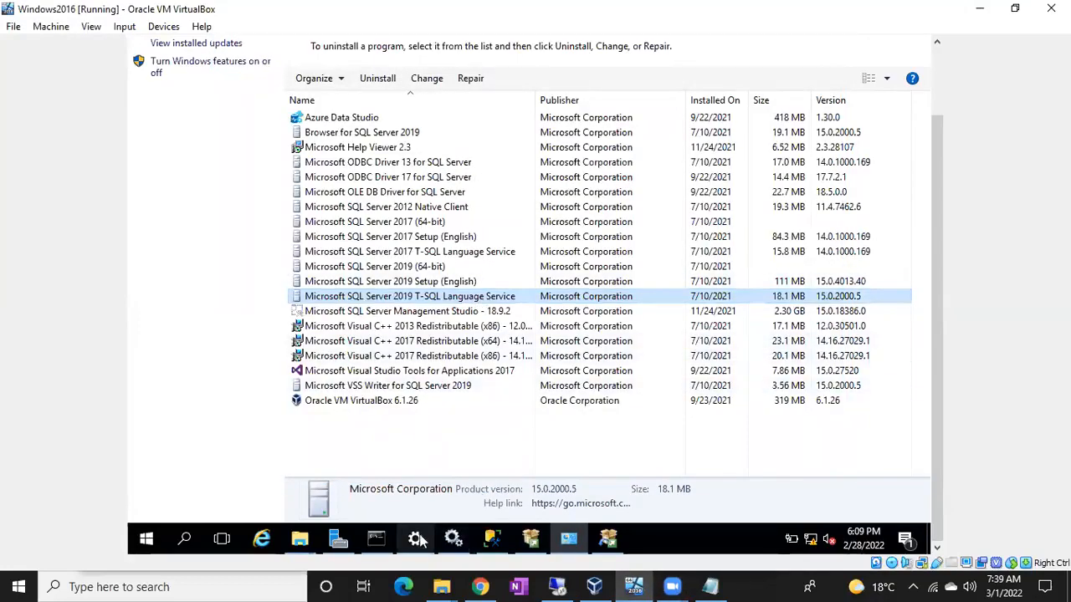
{"action": "left_click", "coordinate": [452, 539]}
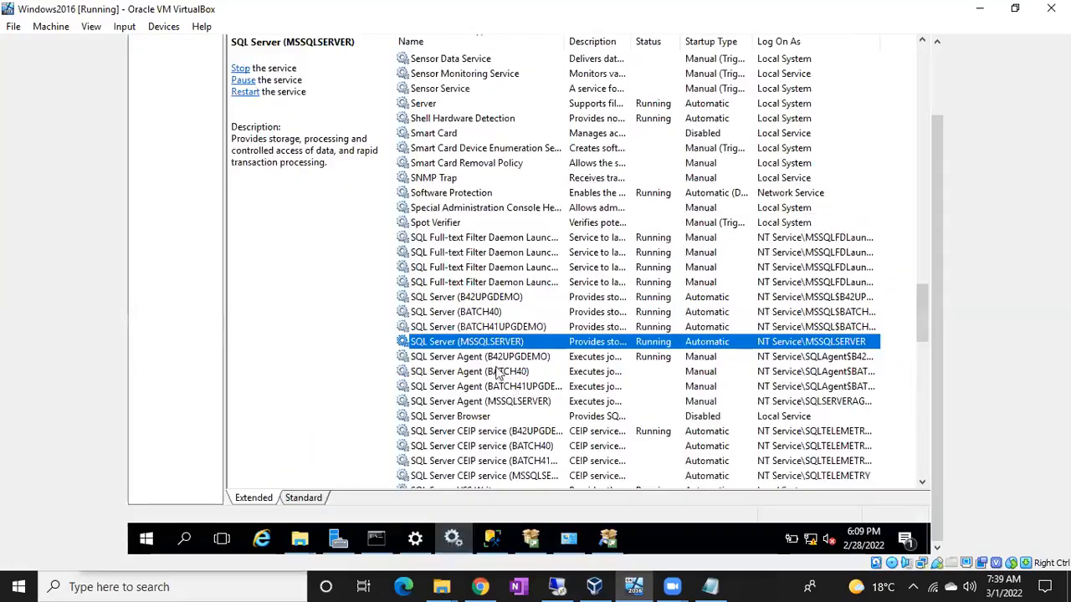
{"action": "left_click", "coordinate": [608, 540]}
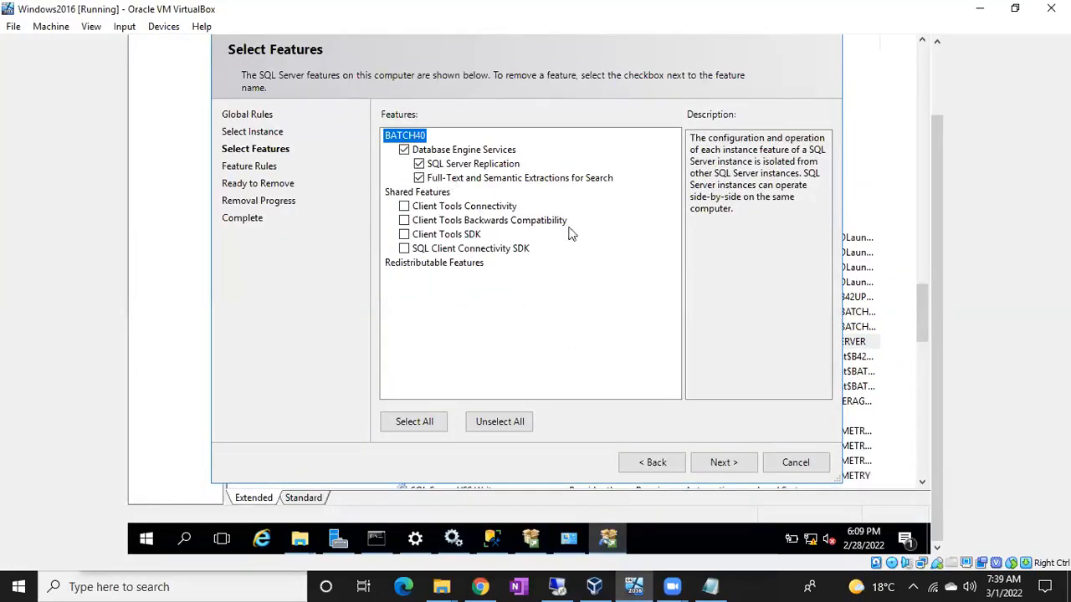
{"action": "left_click", "coordinate": [716, 465]}
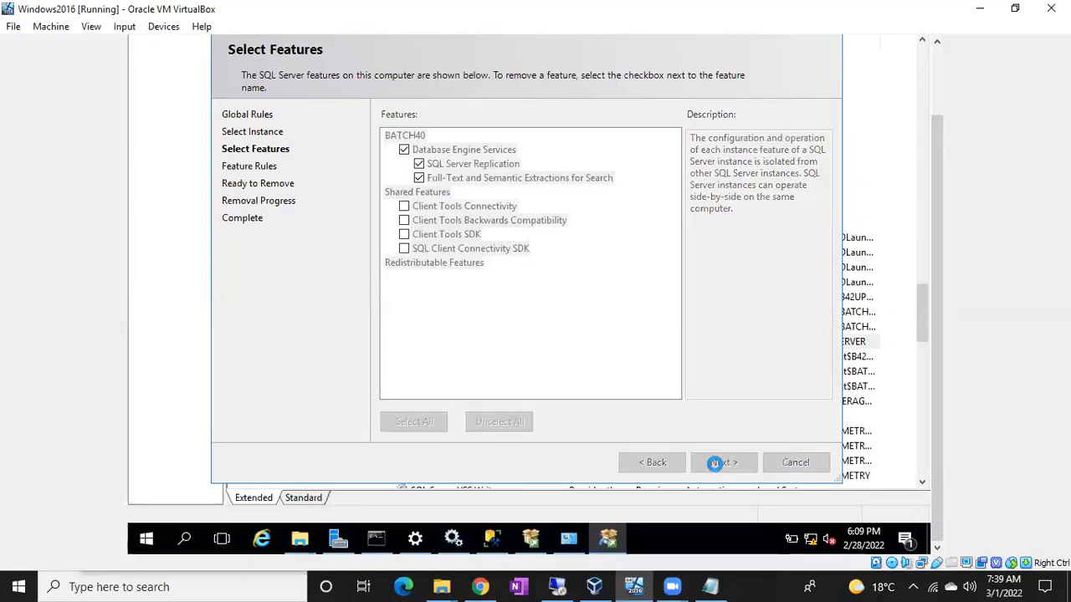